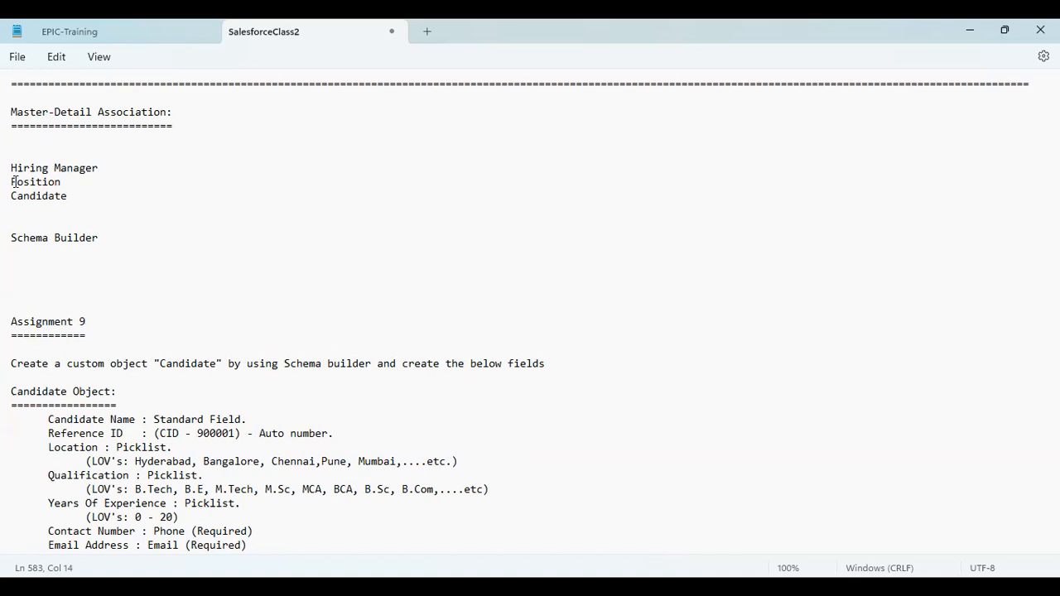
# Step: Highlight the Position and Candidate lines, then the Candidate Object field list under Assignment 9
pyautogui.moveTo(12, 181); pyautogui.dragTo(68, 195)
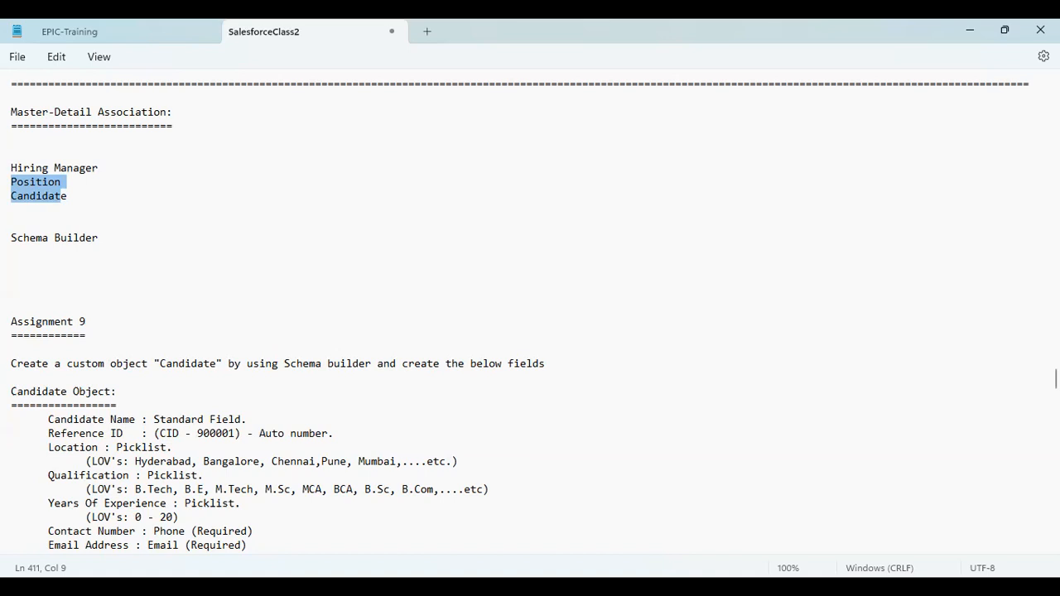
pyautogui.scroll(-3, 1055, 381)
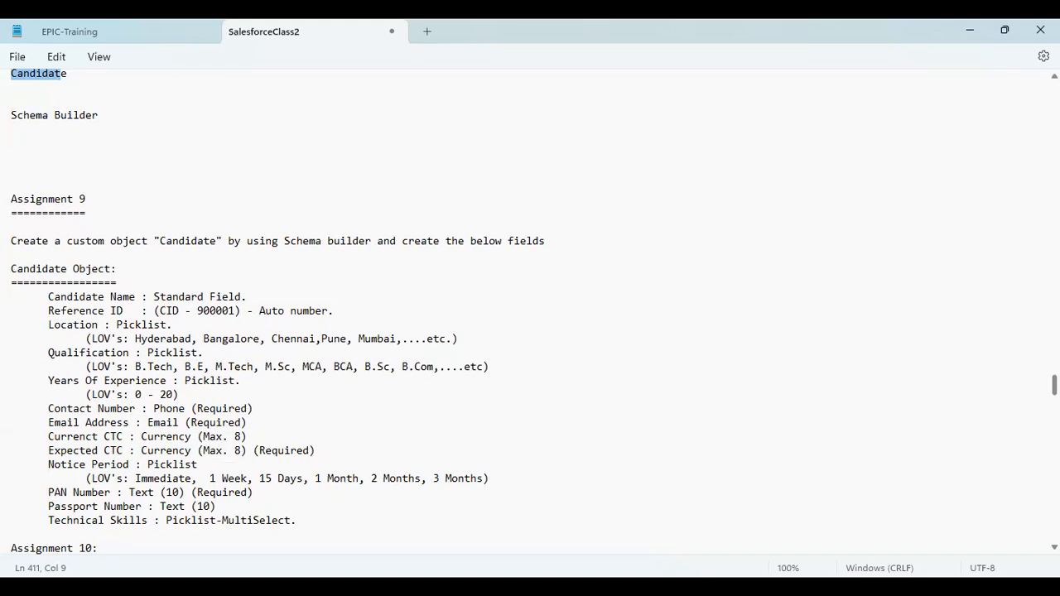
pyautogui.scroll(-1, 395, 312)
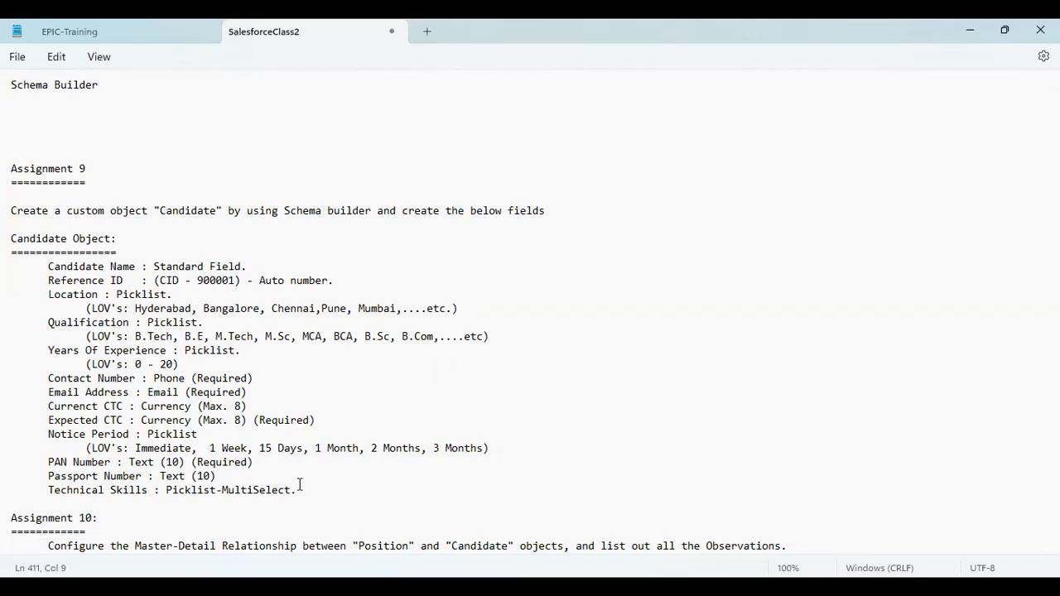
pyautogui.moveTo(296, 489); pyautogui.dragTo(15, 240)
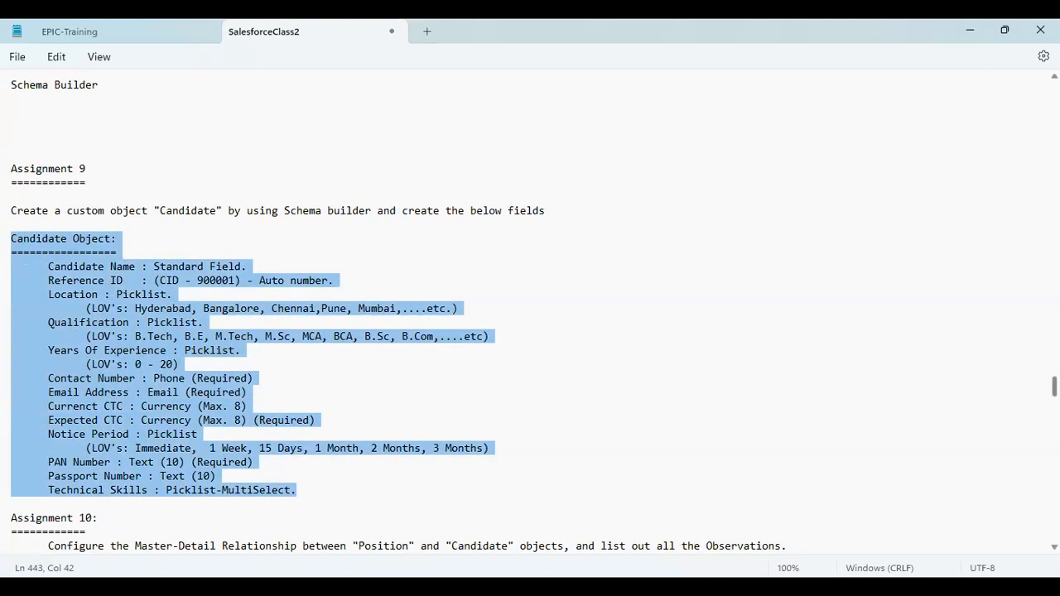
# Step: Scroll to Assignment 10's Master-Detail relationship with Position as parent and Candidate as child
pyautogui.scroll(-1, 395, 311)
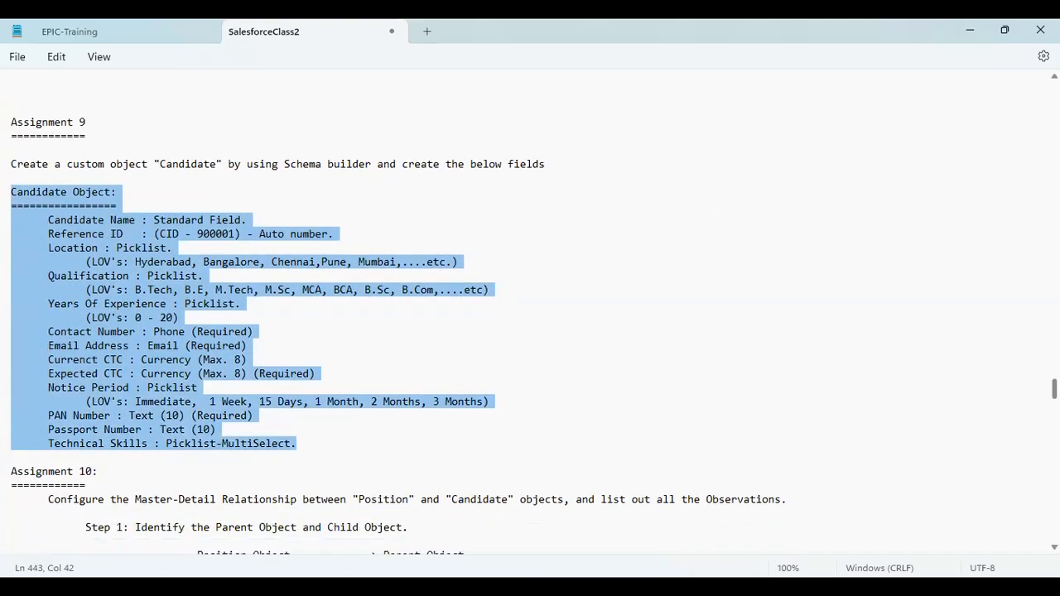
pyautogui.scroll(-3, 395, 310)
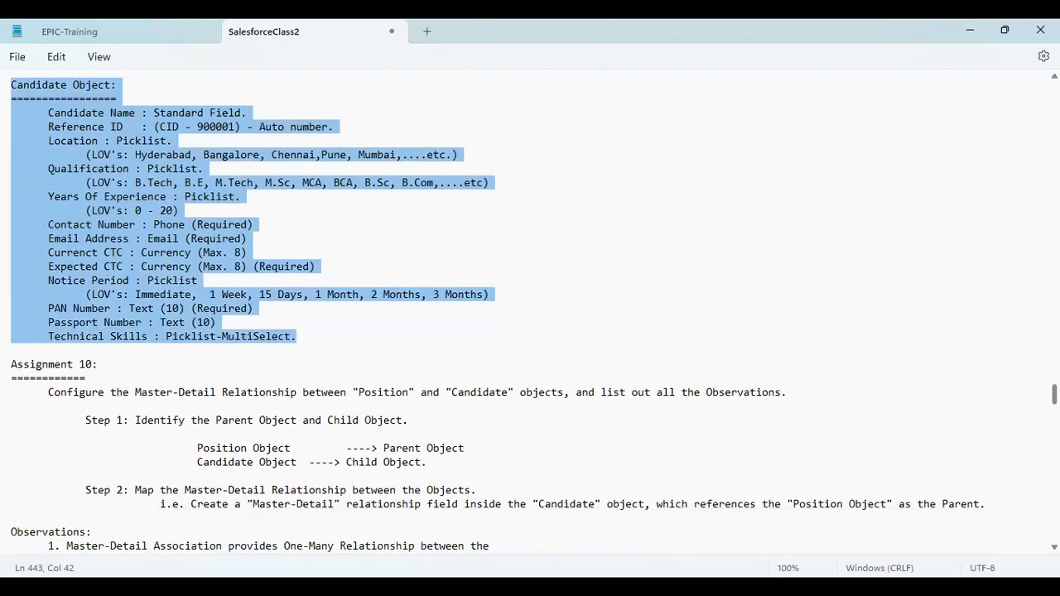
pyautogui.scroll(2, 395, 310)
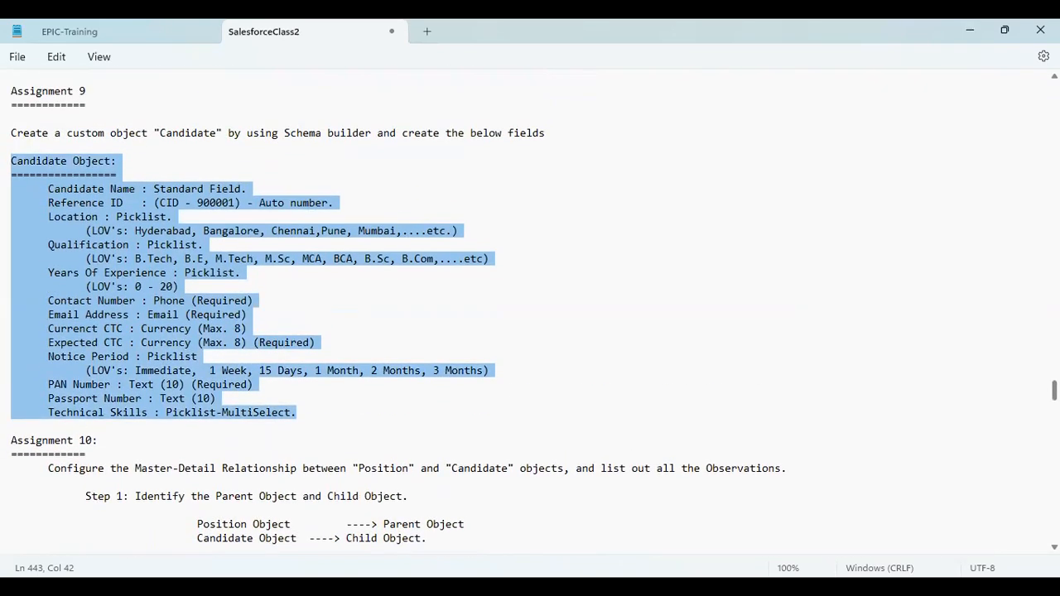
pyautogui.scroll(-6, 395, 311)
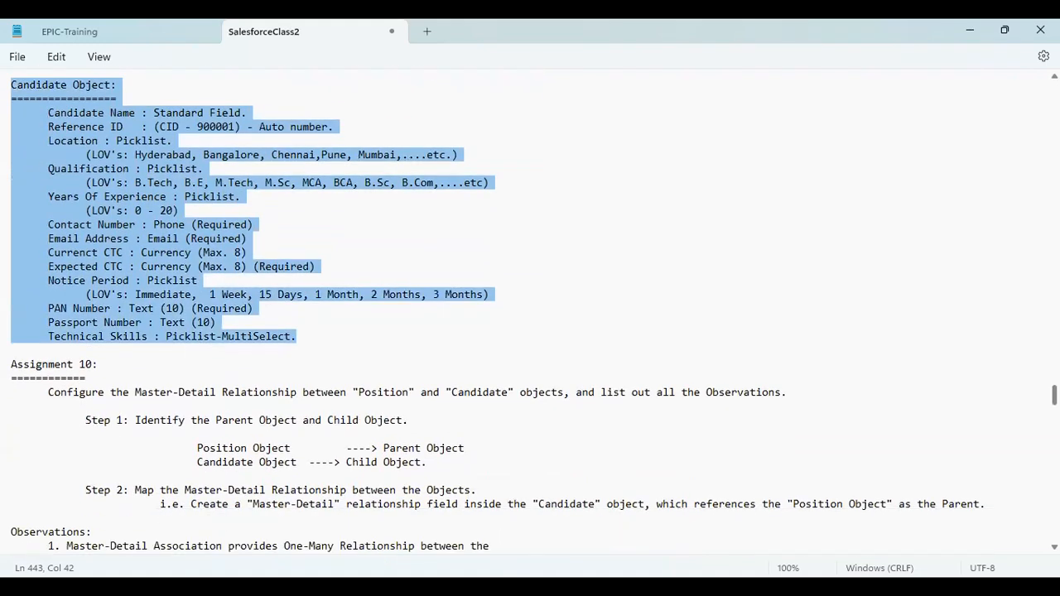
pyautogui.scroll(-1, 494, 308)
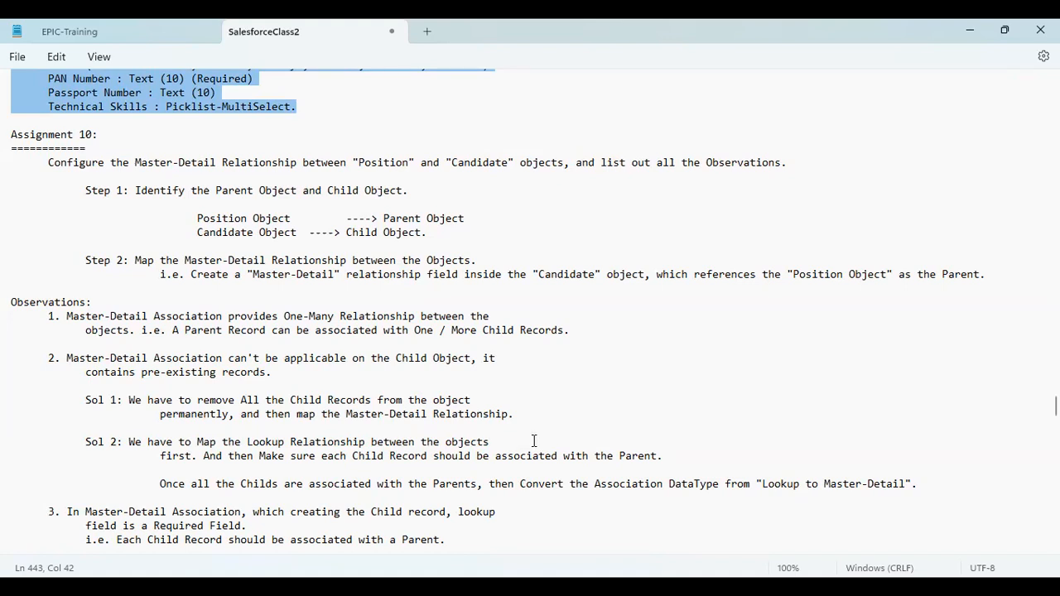
pyautogui.hotkey('alt', 'Tab')
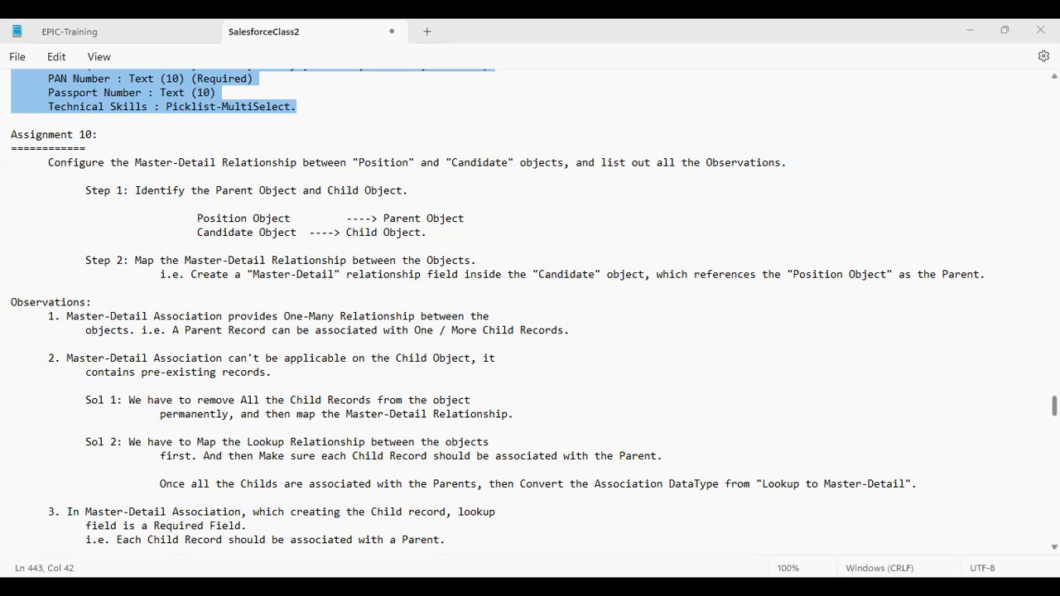
pyautogui.scroll(6, 1053, 405)
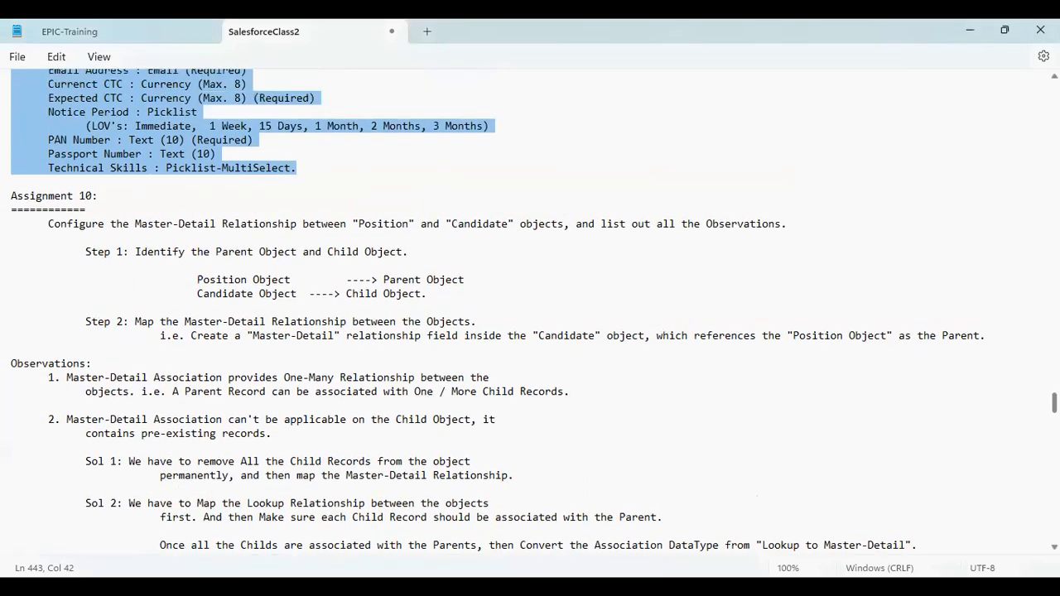
pyautogui.scroll(3, 1054, 389)
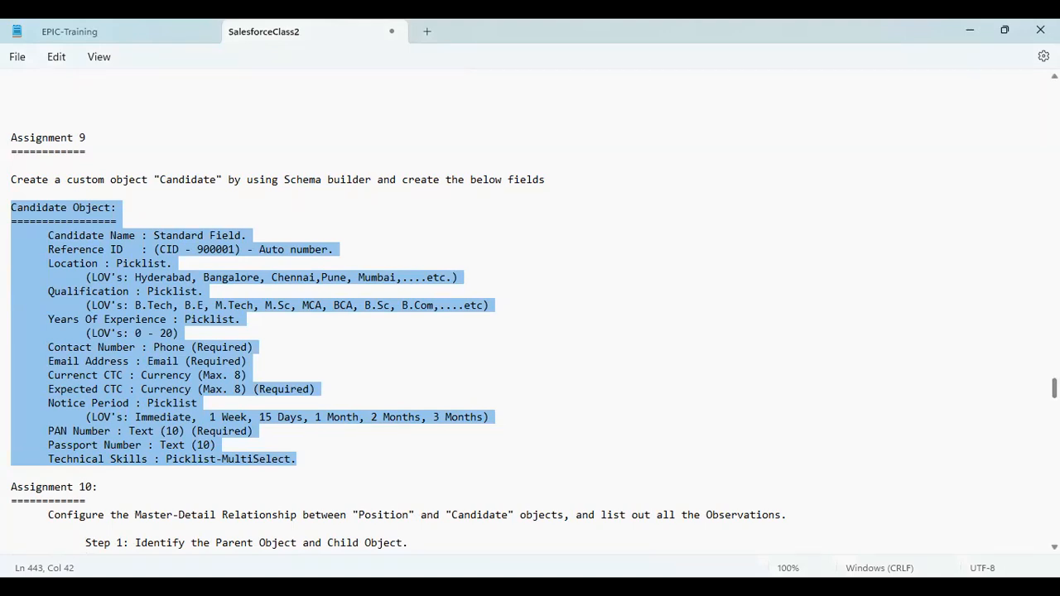
pyautogui.moveTo(1054, 388); pyautogui.dragTo(1053, 389)
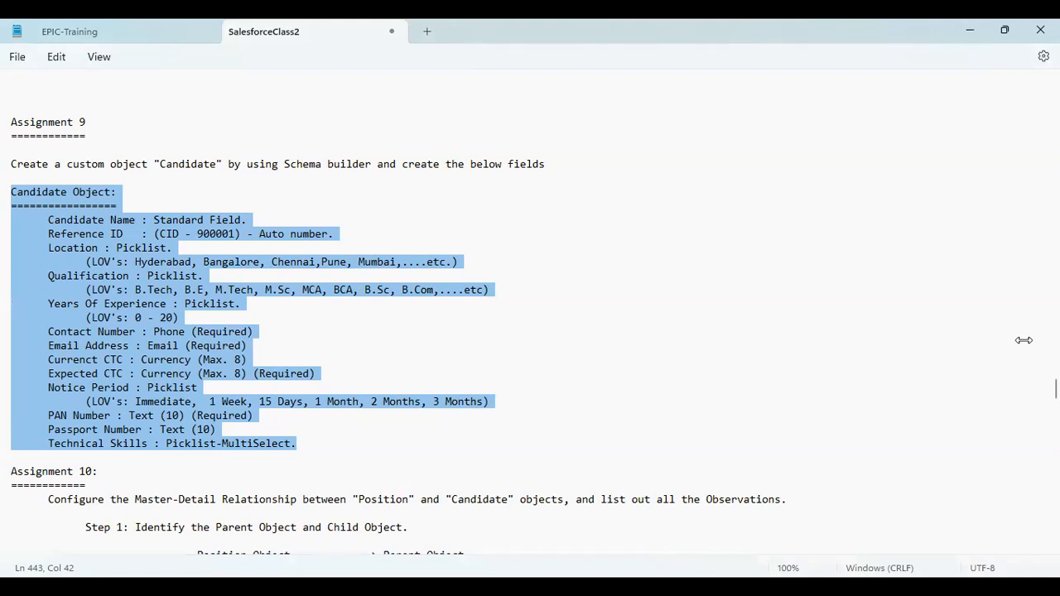
pyautogui.hotkey('alt', 'Tab')
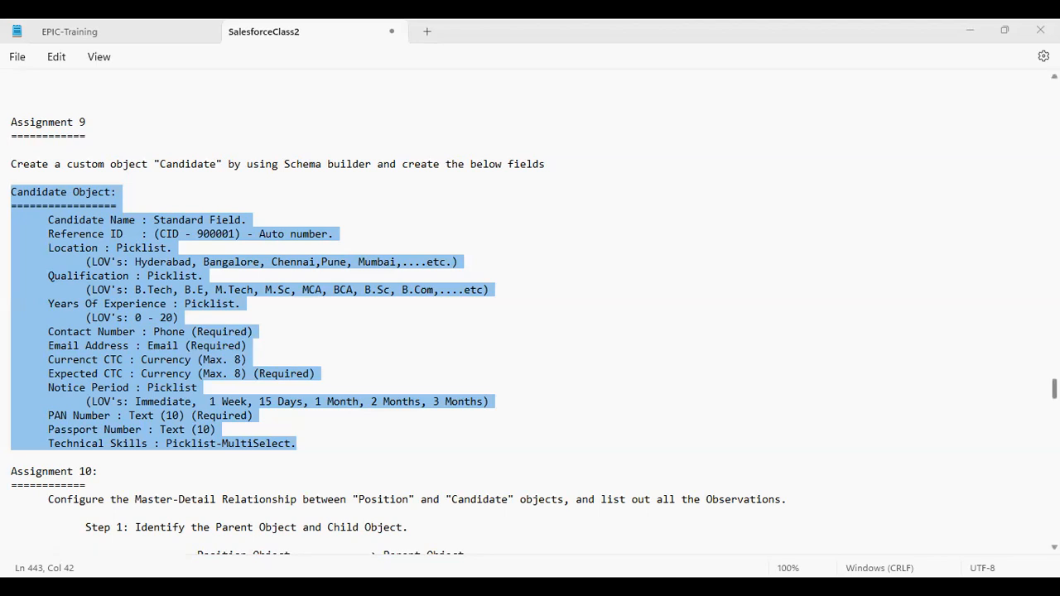
pyautogui.scroll(-8, 494, 308)
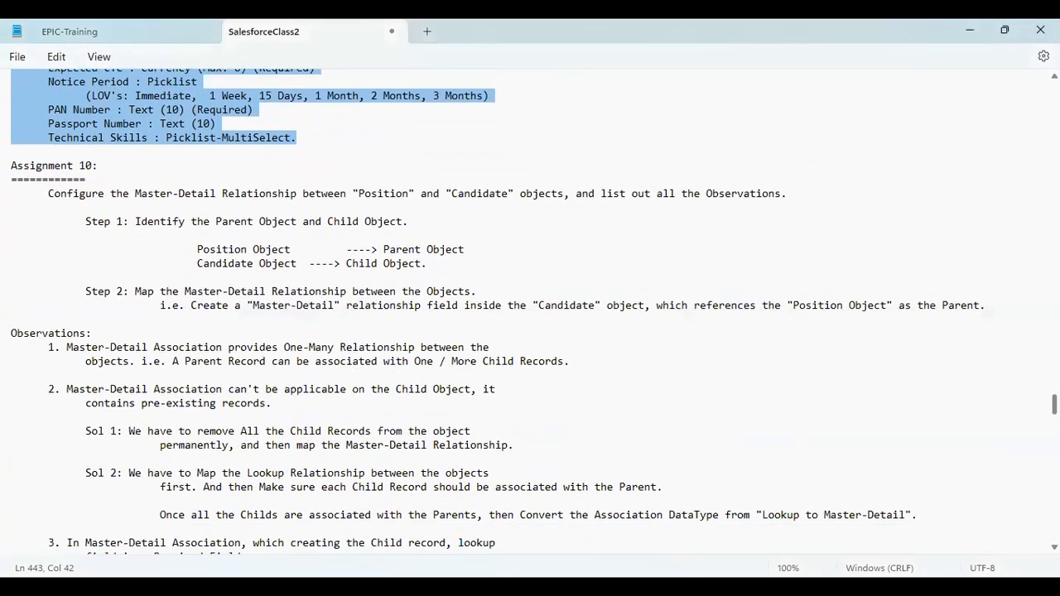
pyautogui.scroll(-1, 495, 308)
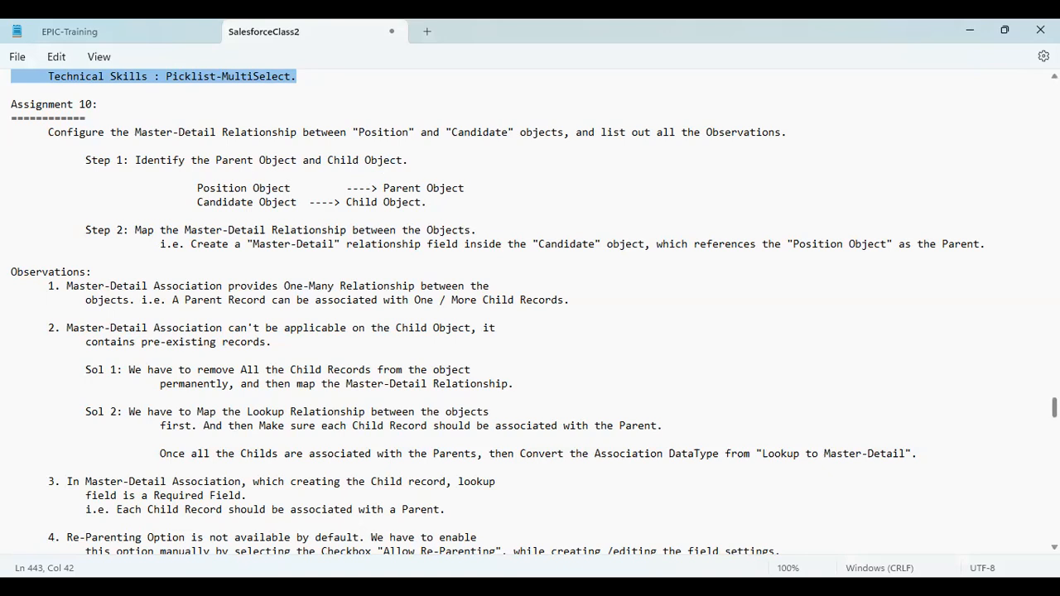
# Step: Scroll through the nine Master-Detail observations in the notes
pyautogui.scroll(-2, 530, 310)
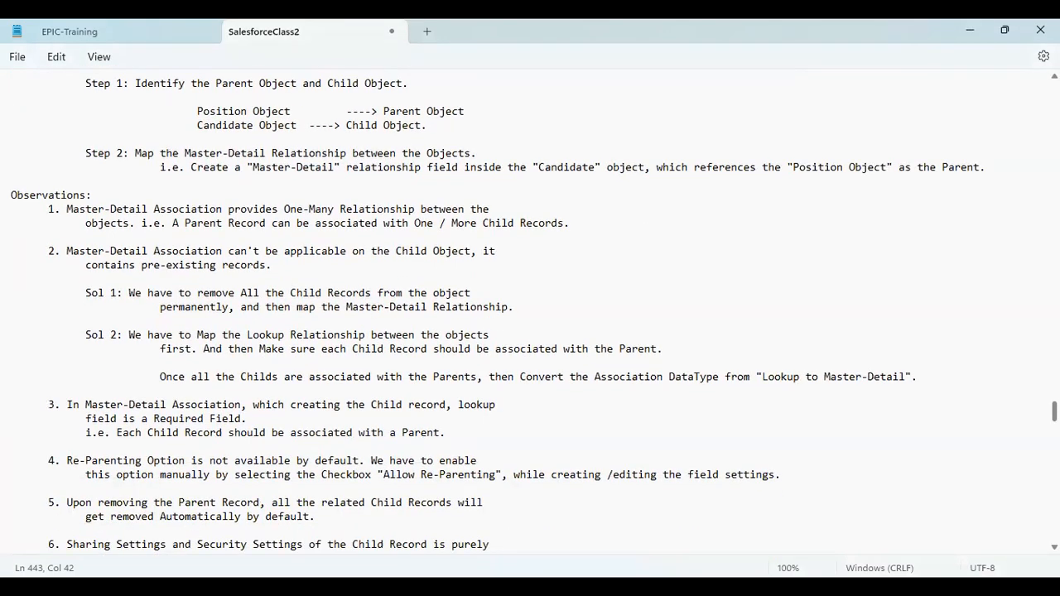
pyautogui.scroll(-3, 530, 310)
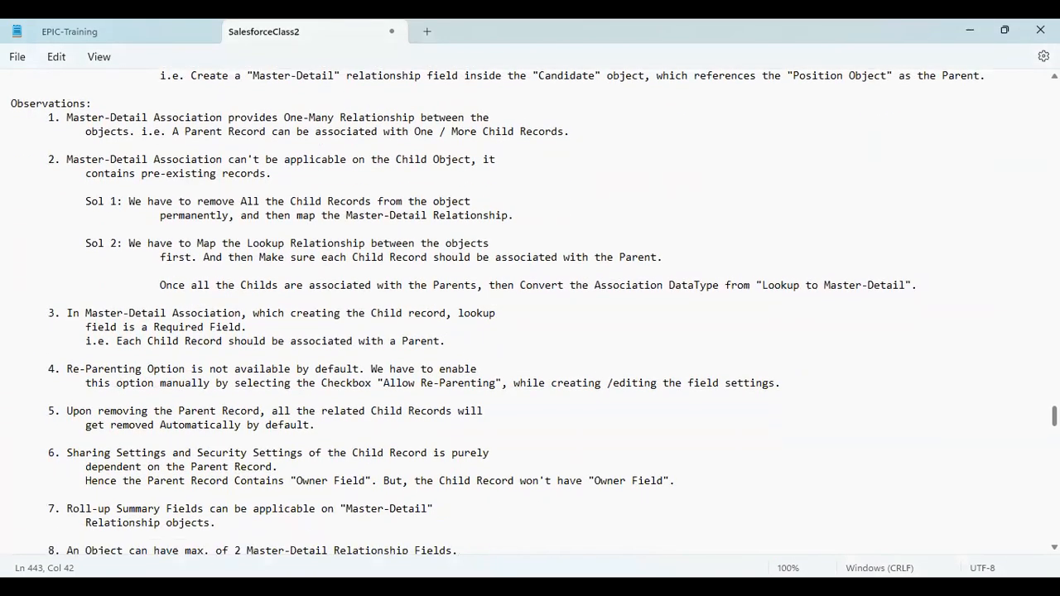
pyautogui.scroll(-2, 493, 312)
pyautogui.scroll(2, 493, 312)
pyautogui.scroll(-1, 493, 312)
pyautogui.scroll(-1, 494, 312)
pyautogui.scroll(1, 493, 312)
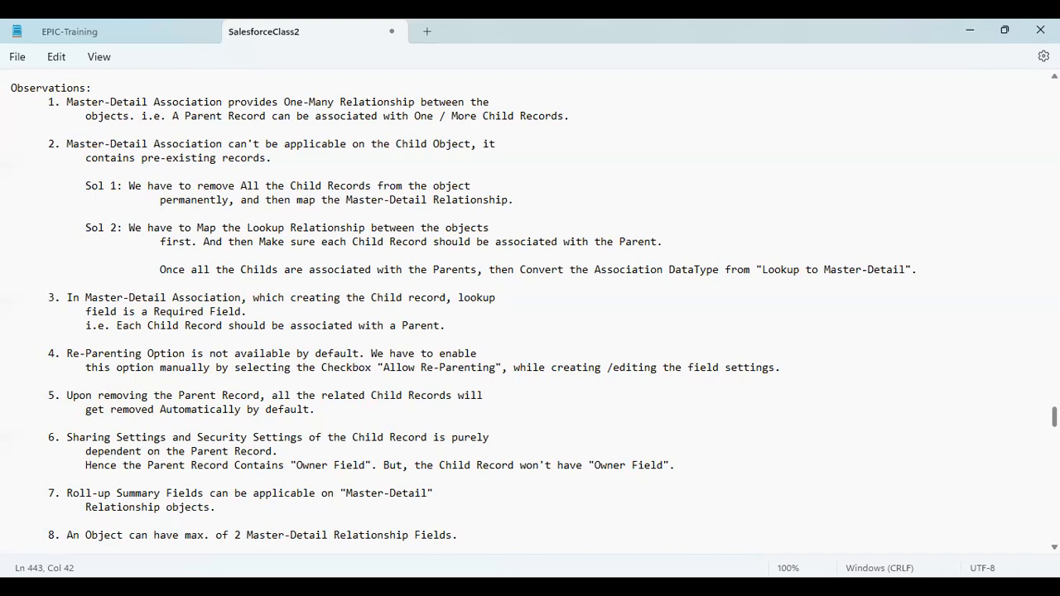
pyautogui.scroll(1, 494, 314)
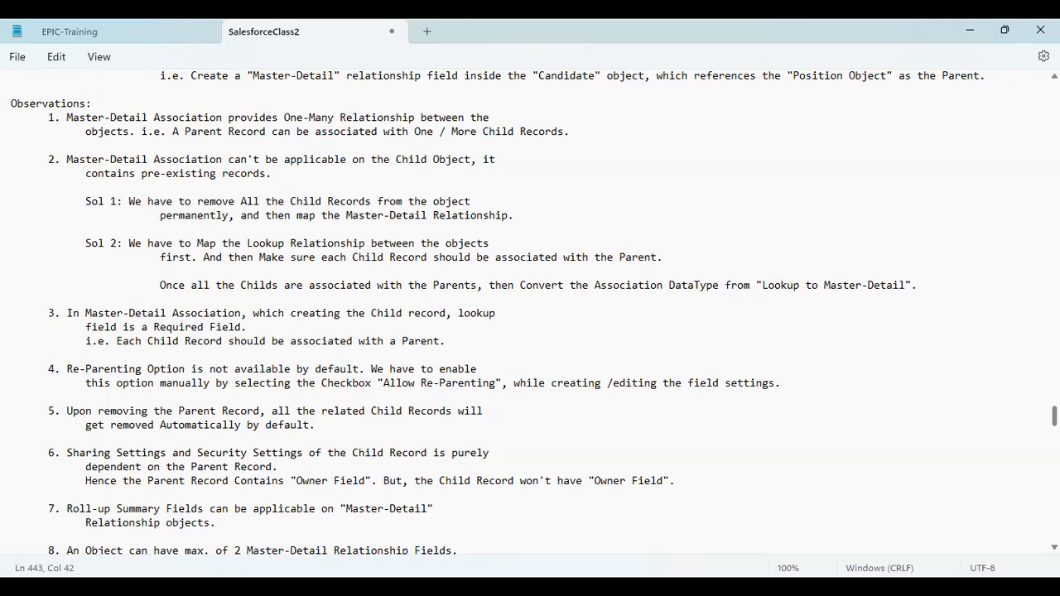
# Step: Highlight the limit of 2 Master-Detail fields and the observation about pre-existing child records
pyautogui.scroll(-1, 494, 315)
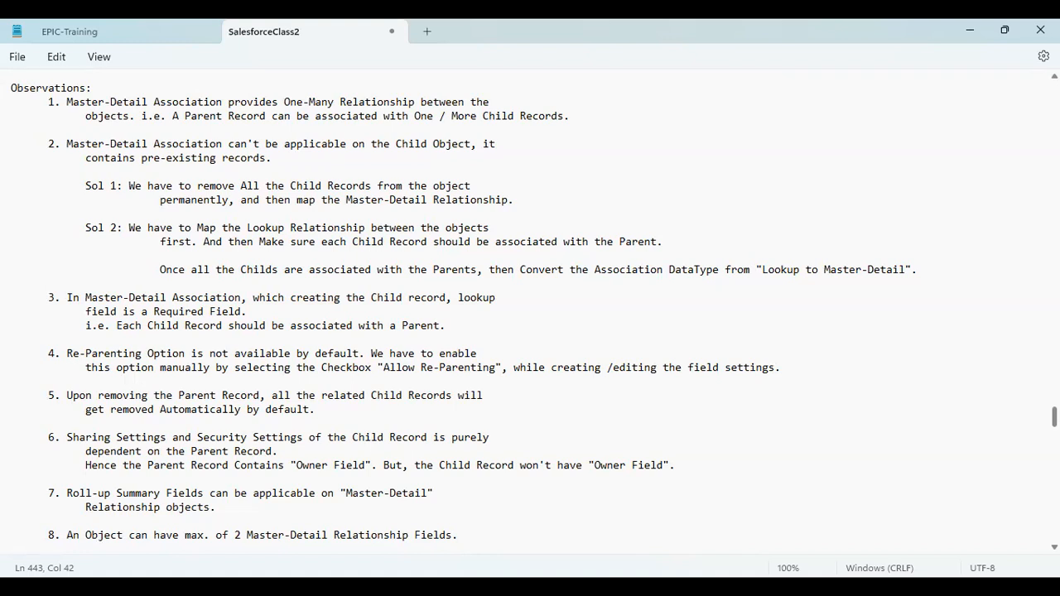
pyautogui.scroll(-2, 494, 315)
pyautogui.scroll(-2, 494, 315)
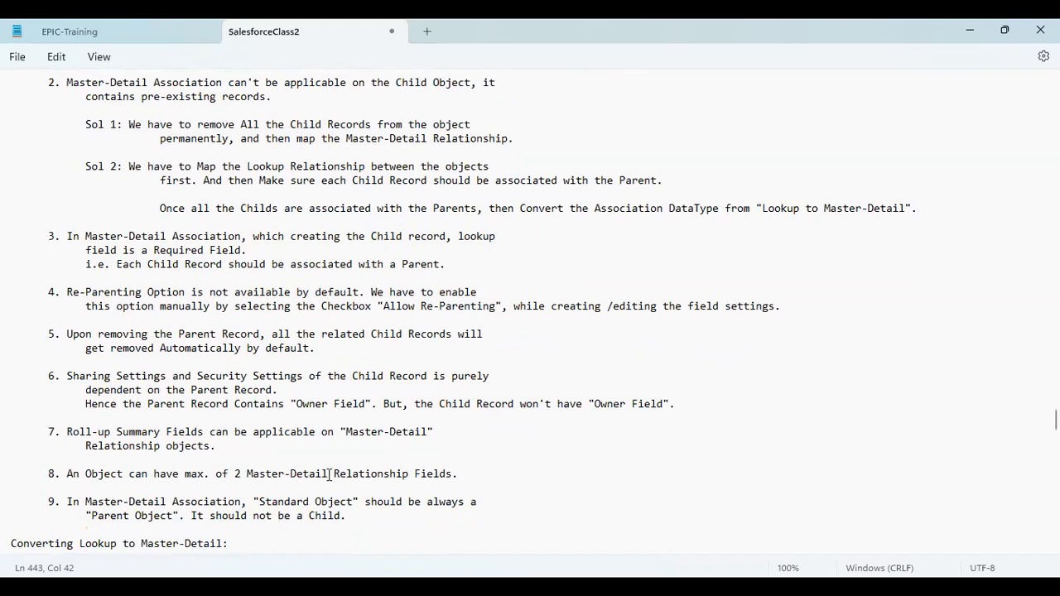
pyautogui.moveTo(457, 474); pyautogui.dragTo(371, 474)
pyautogui.moveTo(457, 474); pyautogui.dragTo(88, 473)
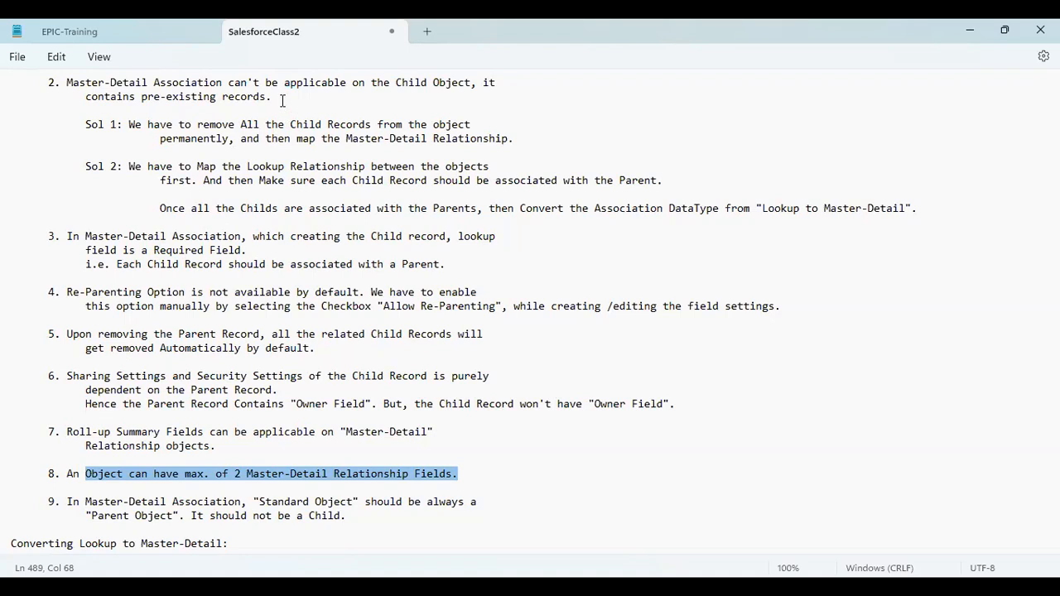
pyautogui.moveTo(282, 100); pyautogui.dragTo(63, 82)
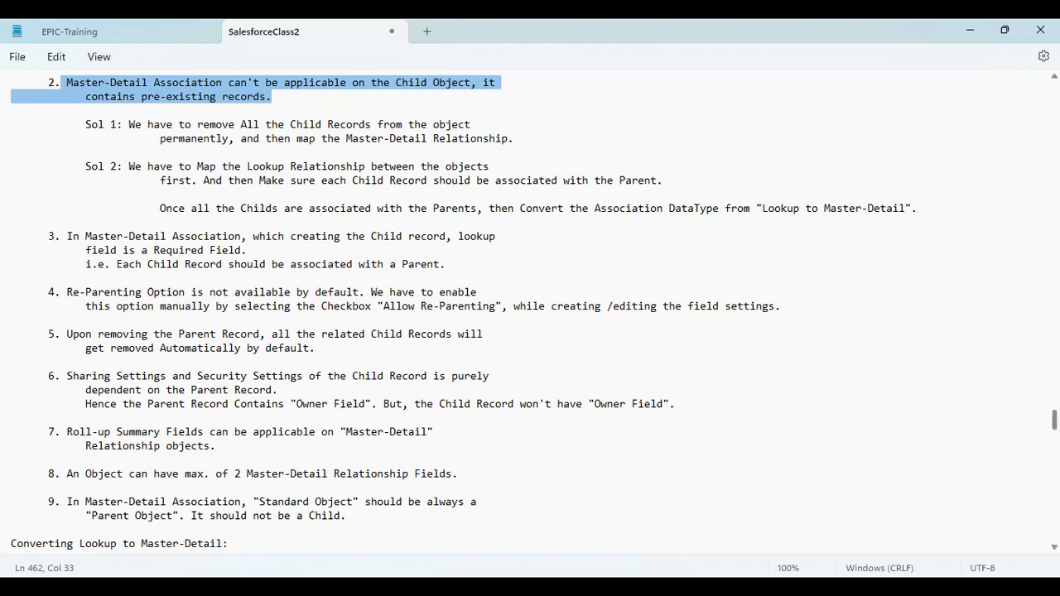
# Step: Read through the Roll-up Summary Field notes in Notepad
pyautogui.scroll(-1, 529, 311)
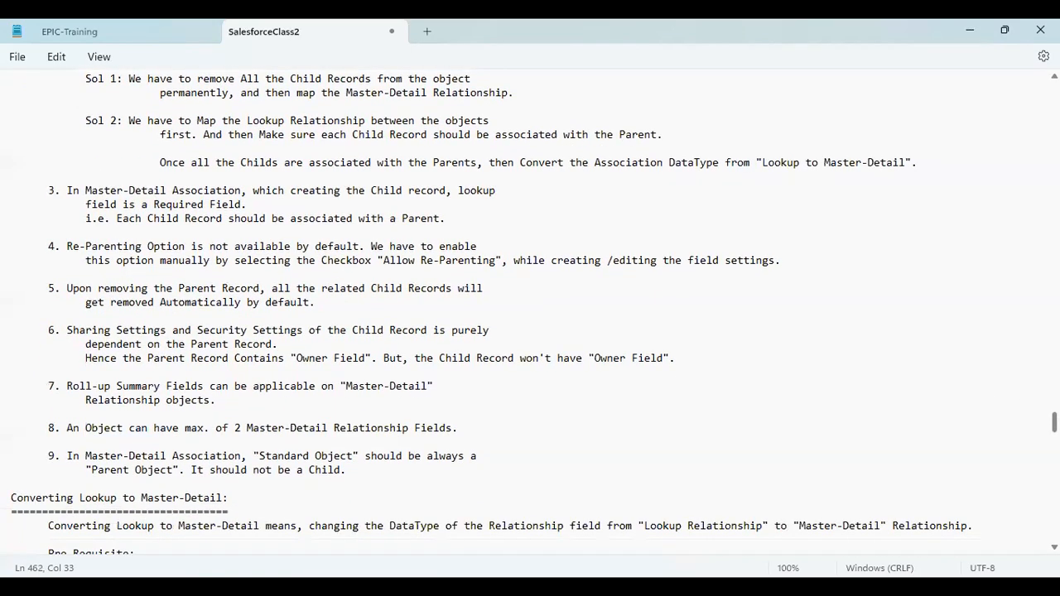
pyautogui.scroll(-3, 530, 310)
pyautogui.scroll(-5, 530, 311)
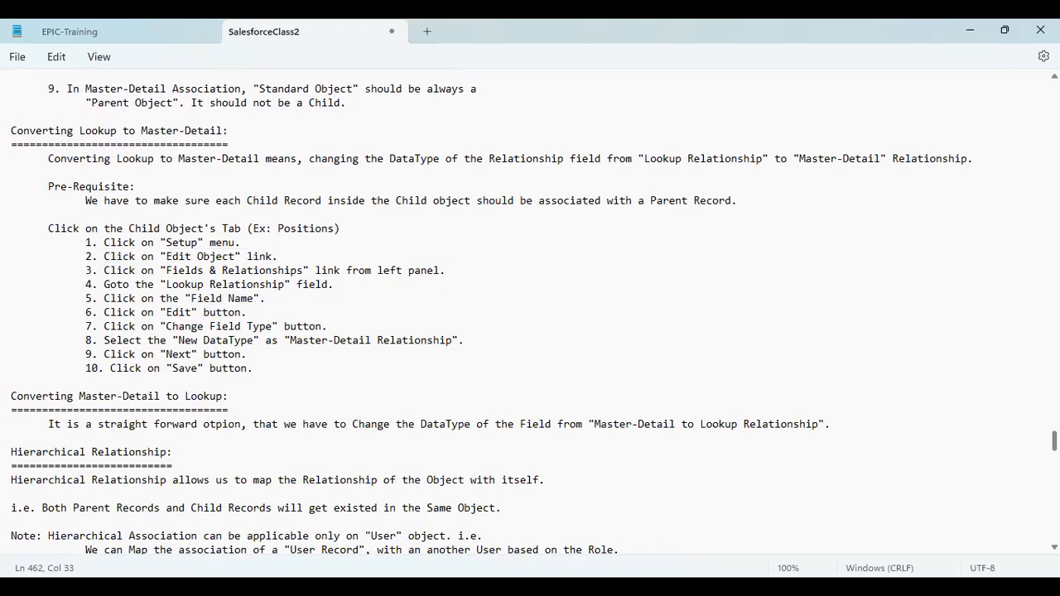
pyautogui.scroll(1, 489, 312)
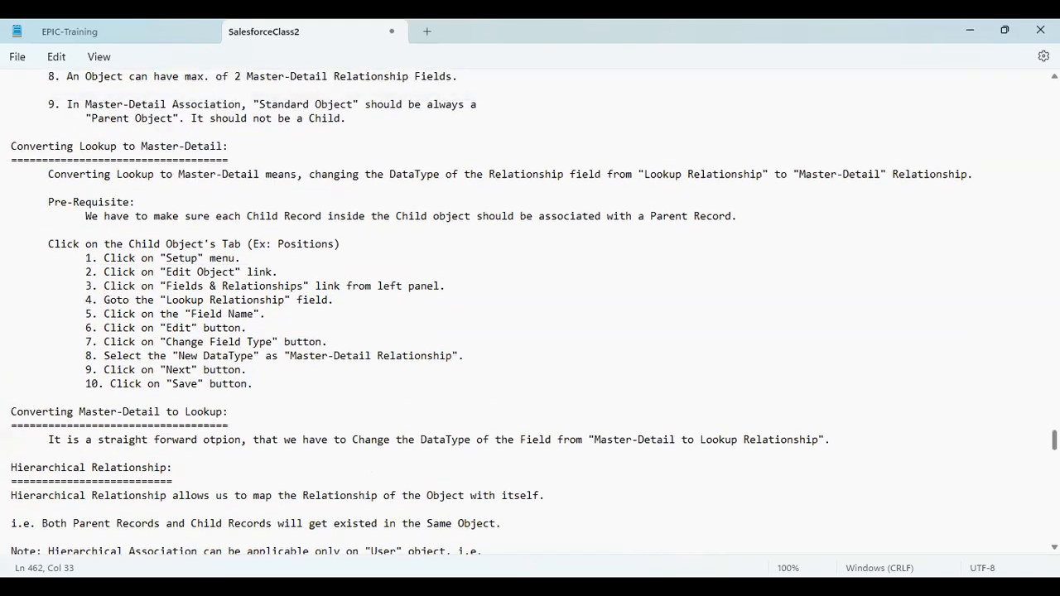
pyautogui.scroll(-3, 488, 311)
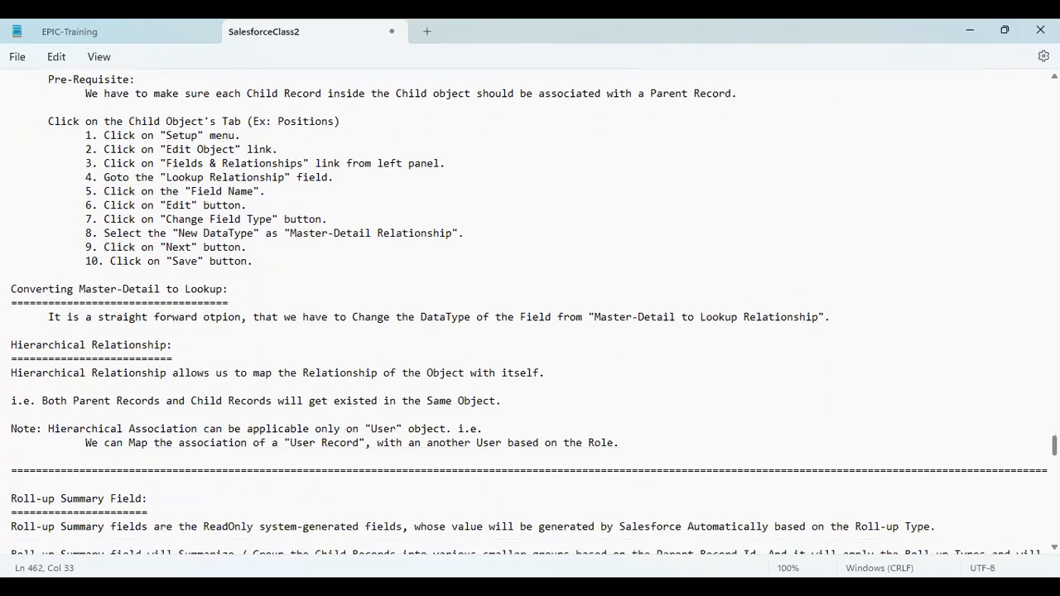
pyautogui.scroll(2, 489, 312)
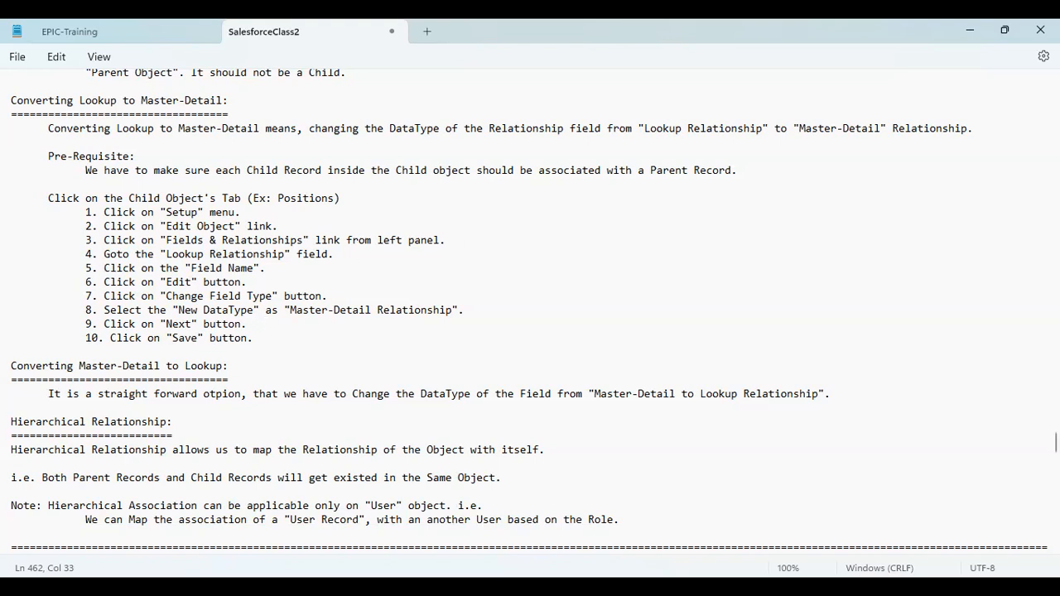
# Step: Review the Roll-up Summary assignments, then bring up the RollupSummary diagram in Paint
pyautogui.scroll(-2, 528, 310)
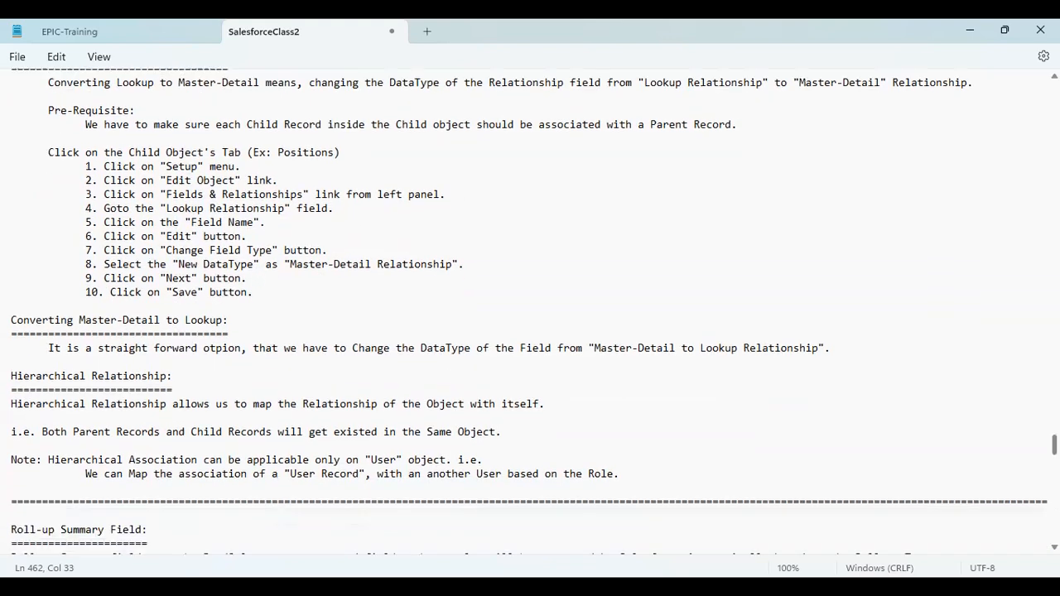
pyautogui.scroll(-2, 529, 315)
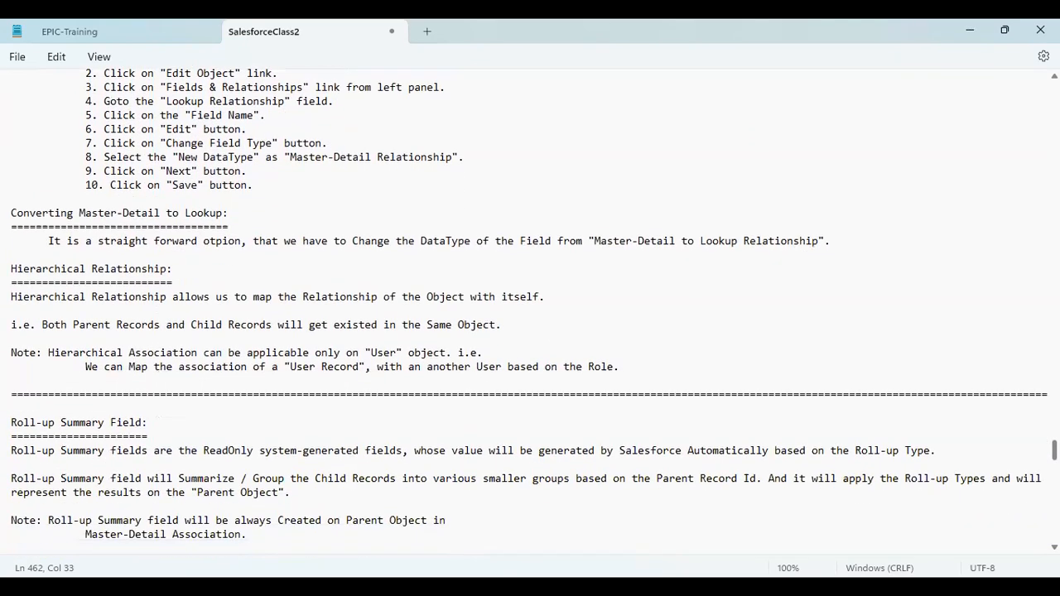
pyautogui.scroll(3, 529, 312)
pyautogui.scroll(-1, 529, 312)
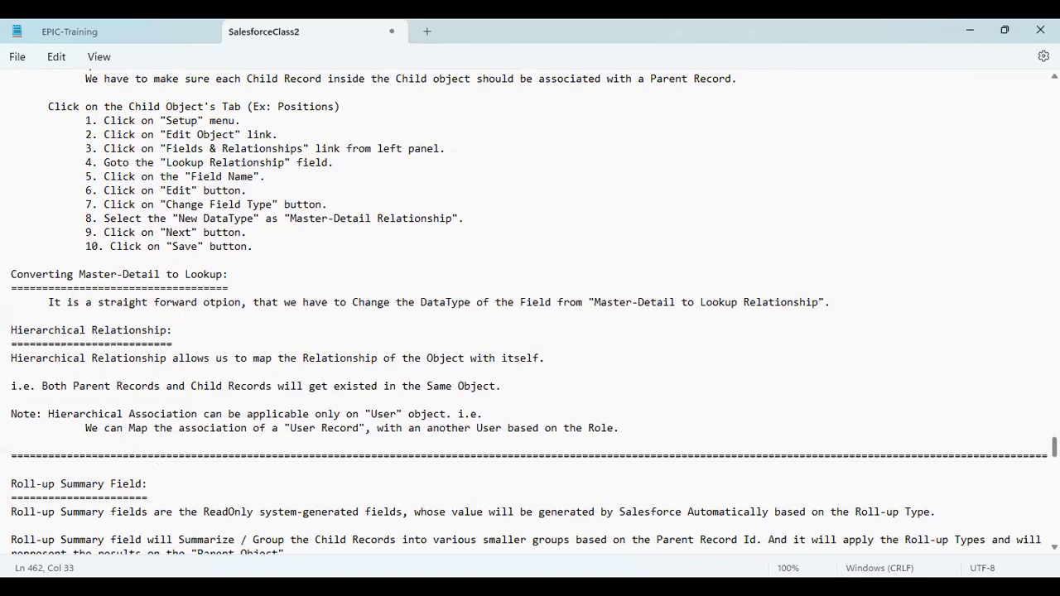
pyautogui.scroll(-2, 528, 315)
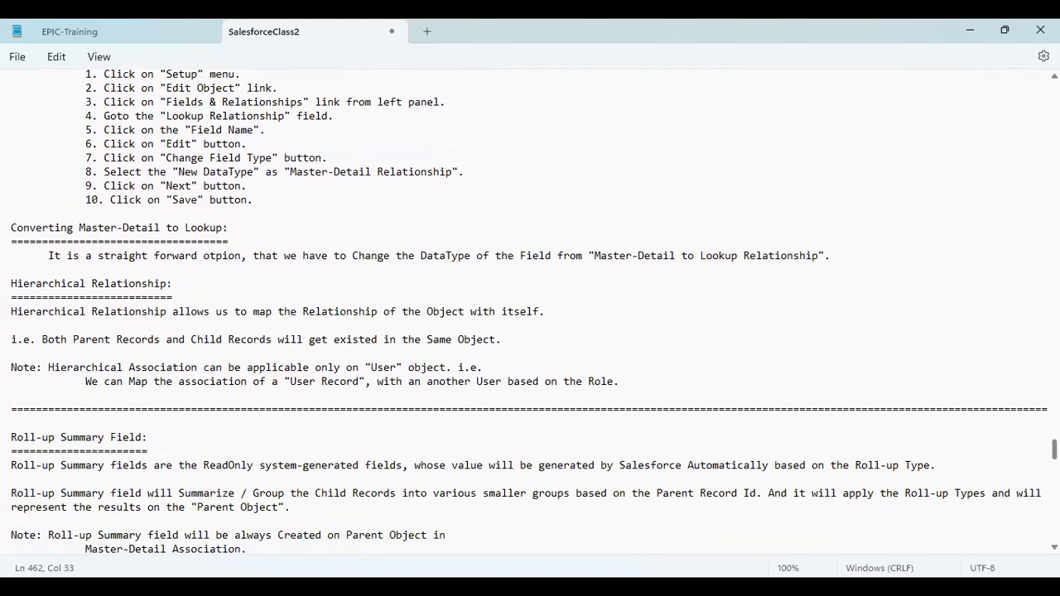
pyautogui.scroll(-8, 529, 311)
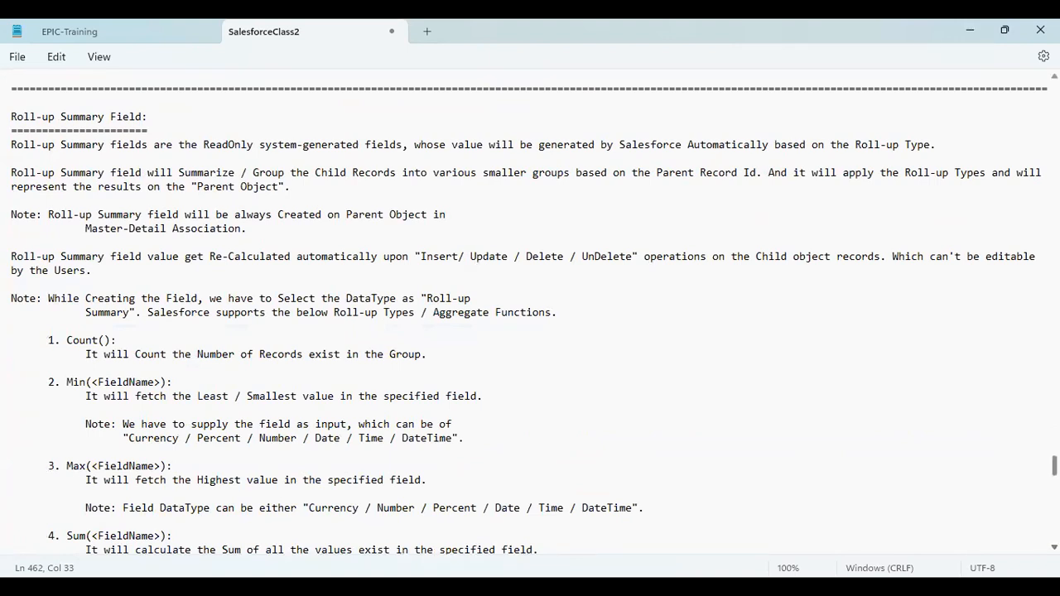
pyautogui.scroll(-12, 530, 315)
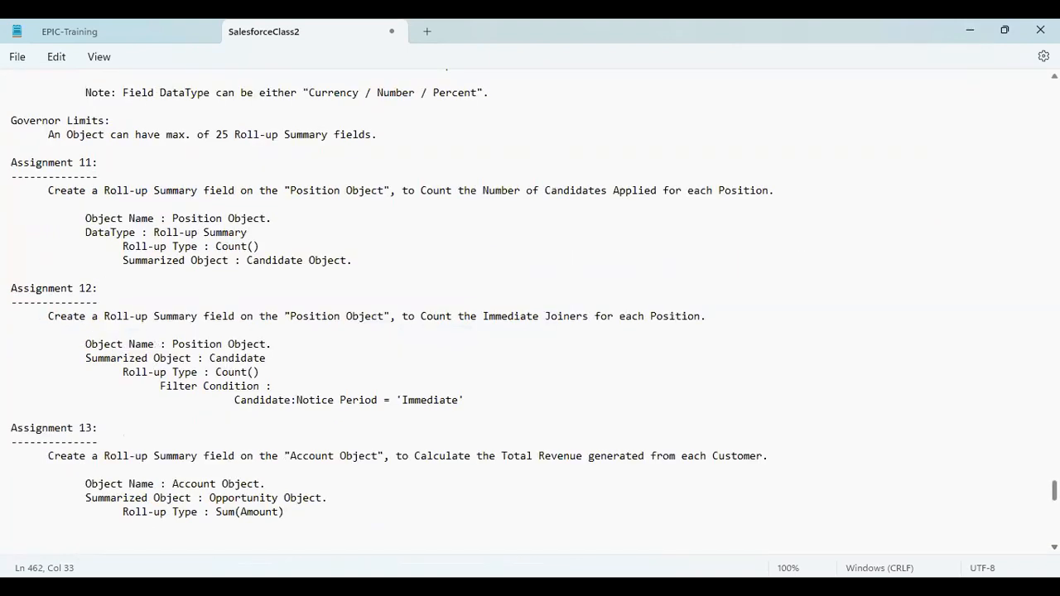
pyautogui.scroll(4, 530, 311)
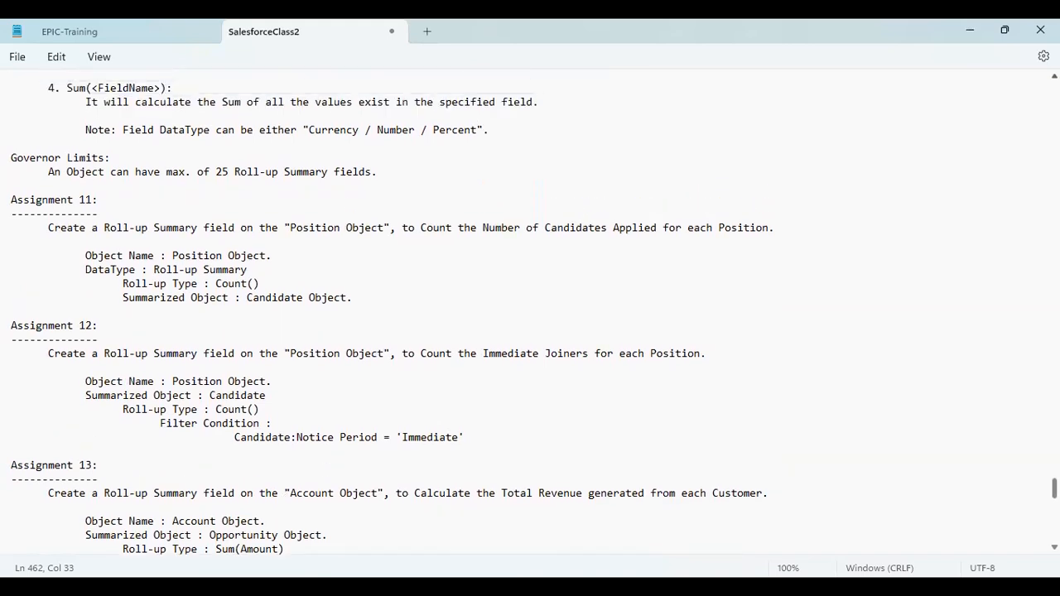
pyautogui.scroll(5, 530, 311)
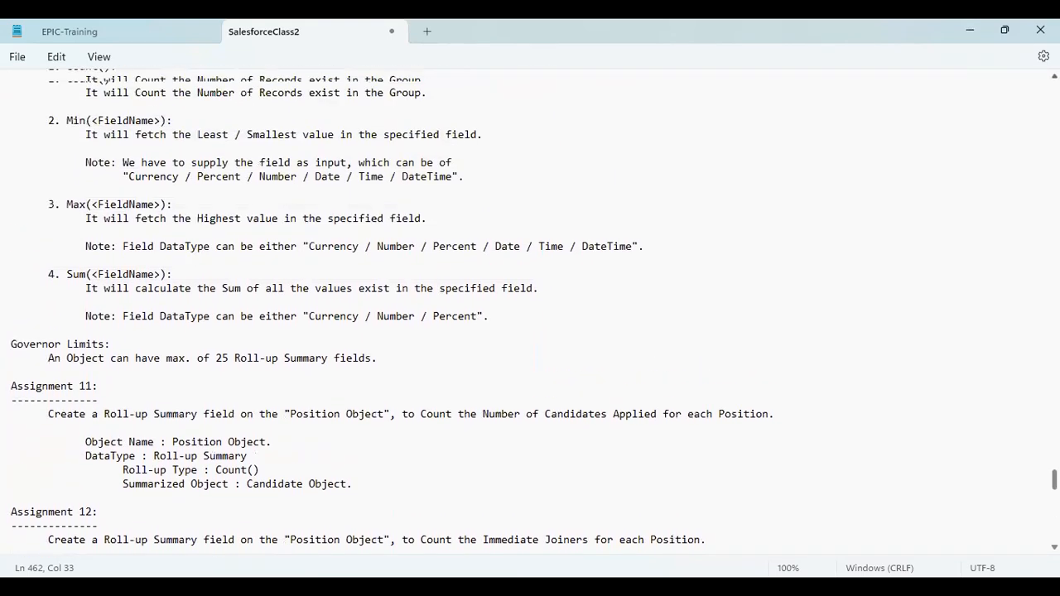
pyautogui.scroll(5, 530, 311)
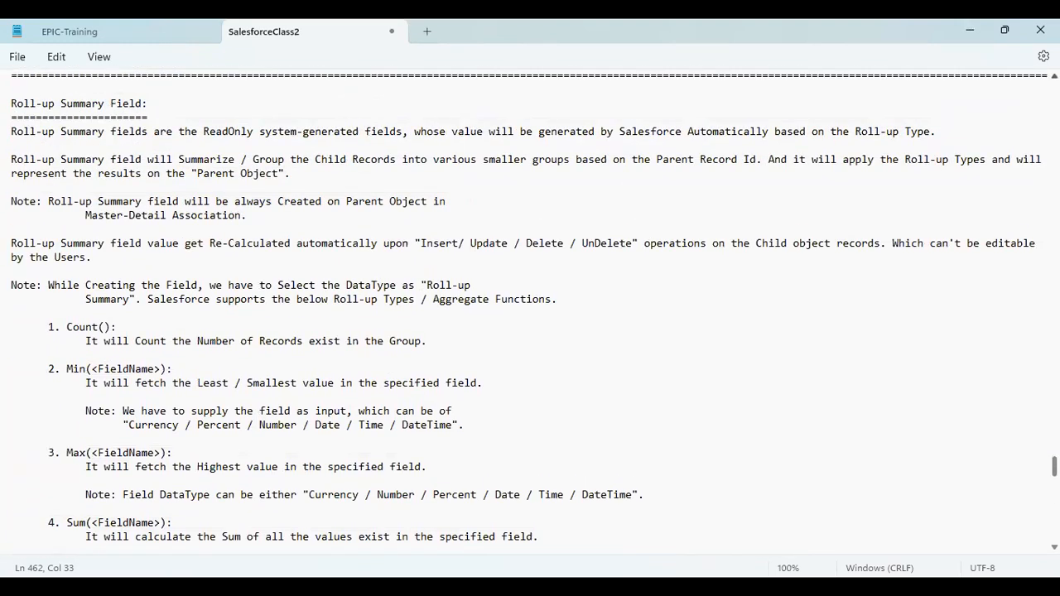
pyautogui.scroll(1, 530, 311)
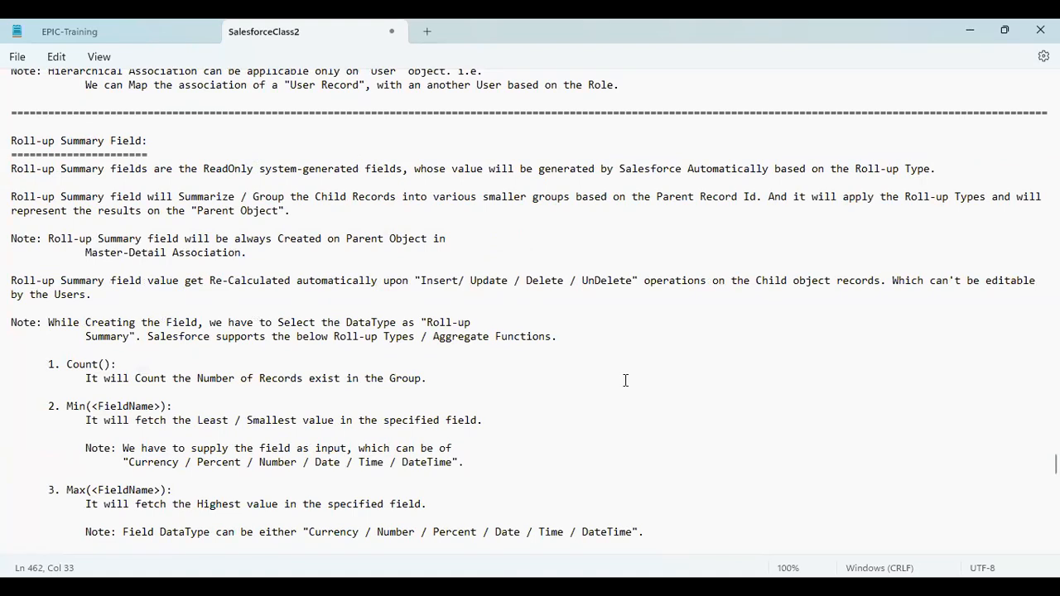
pyautogui.hotkey('alt', 'Tab')
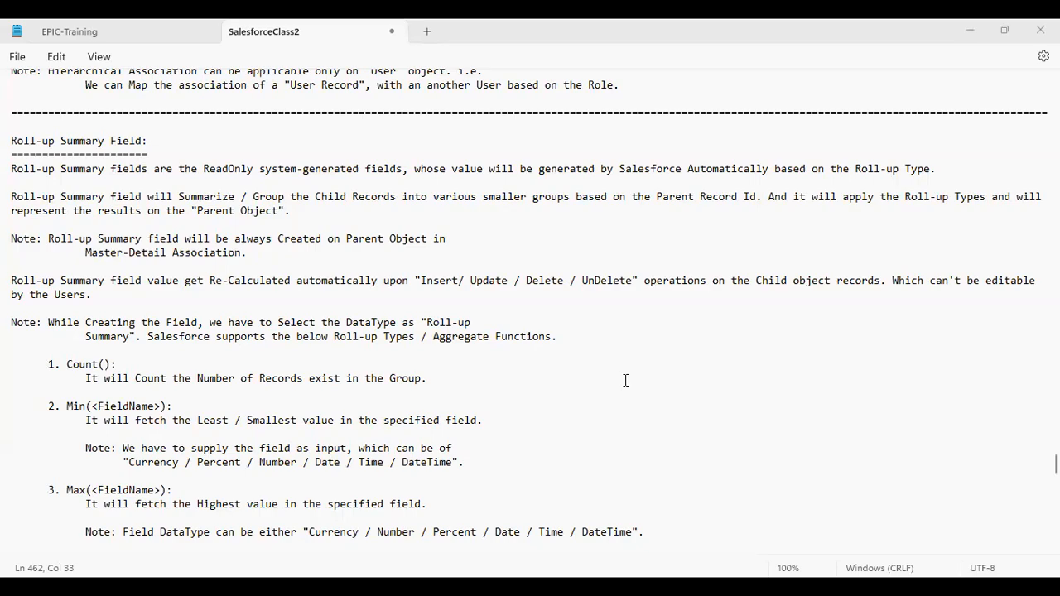
pyautogui.hotkey('alt', 'Tab')
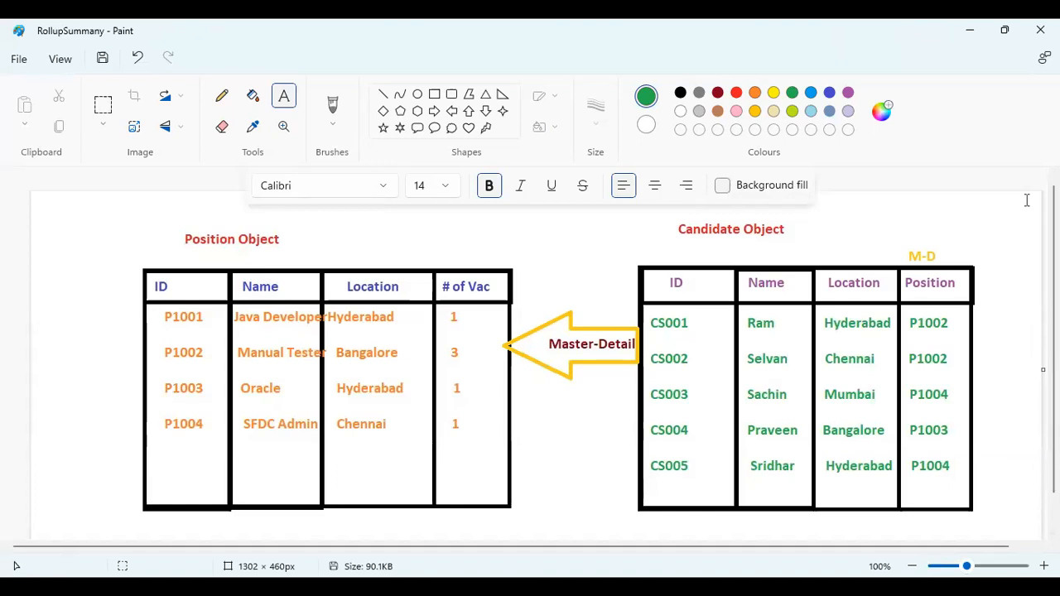
pyautogui.moveTo(1054, 331); pyautogui.dragTo(1054, 340)
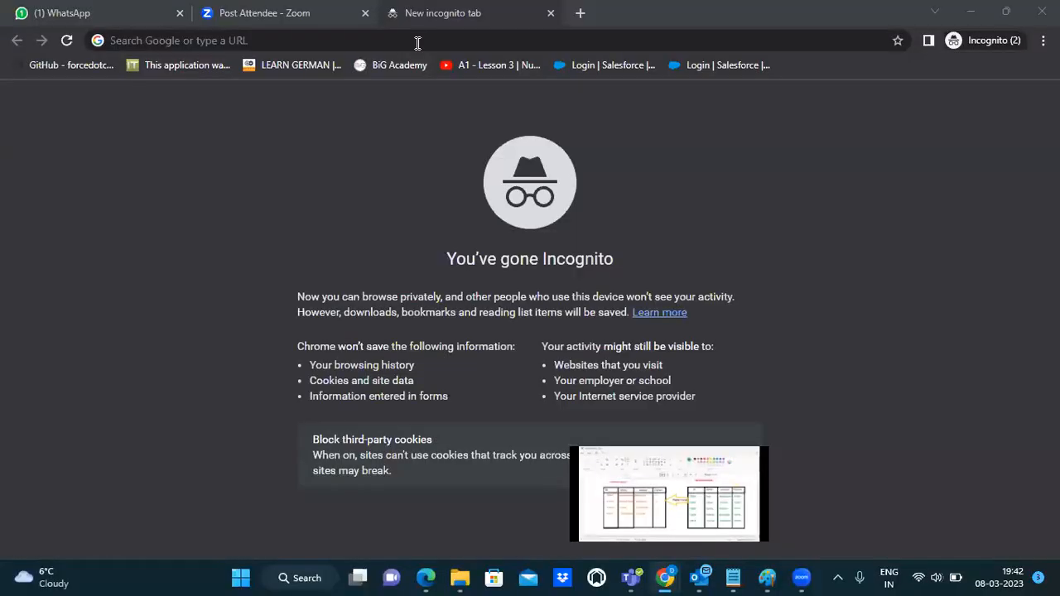
# Step: Load login.salesforce.com in the incognito tab
pyautogui.click(418, 43)
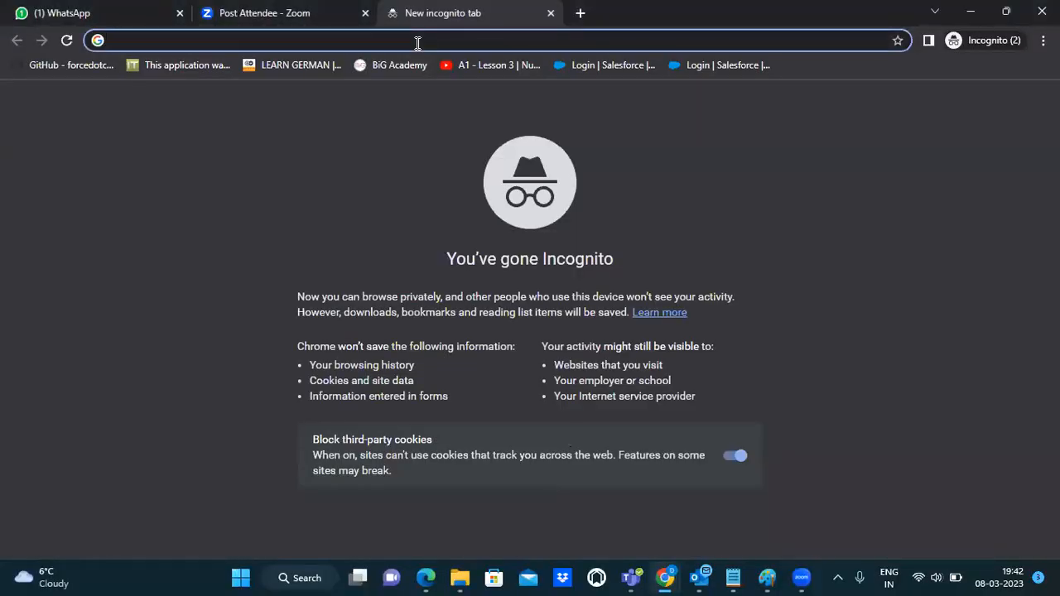
pyautogui.write('lo')
pyautogui.press('Right')
pyautogui.press('Return')
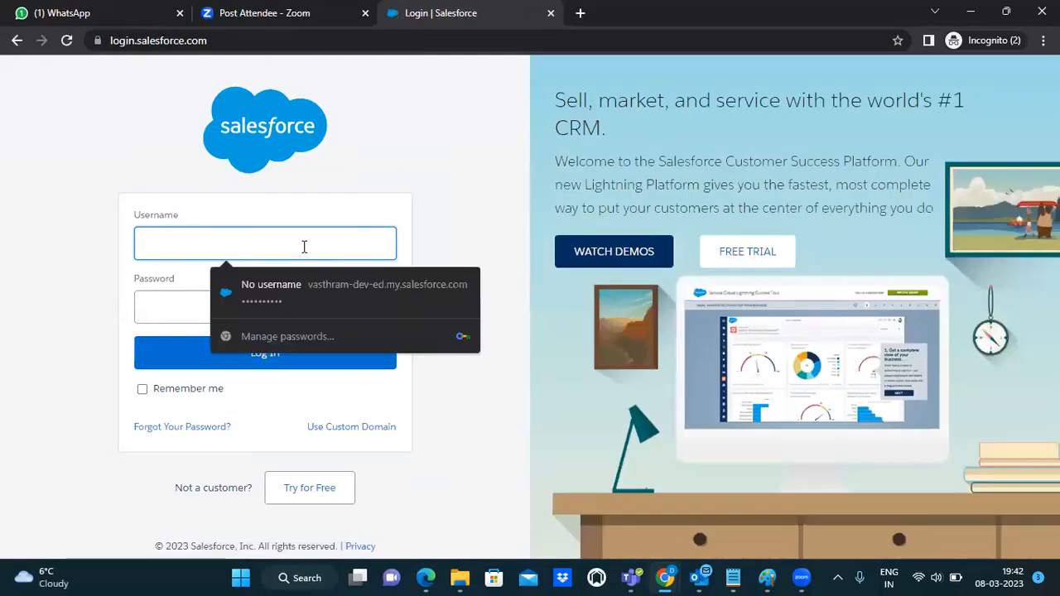
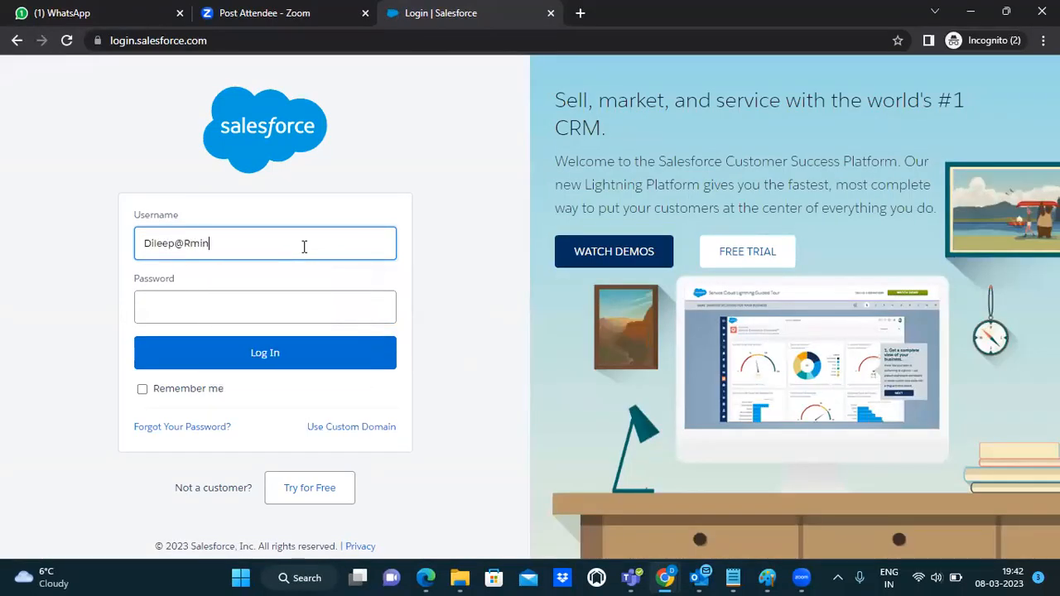
# Step: Enter the username and password, then re-enter the password after the failed attempt and log in
pyautogui.click(277, 316)
pyautogui.write('***')
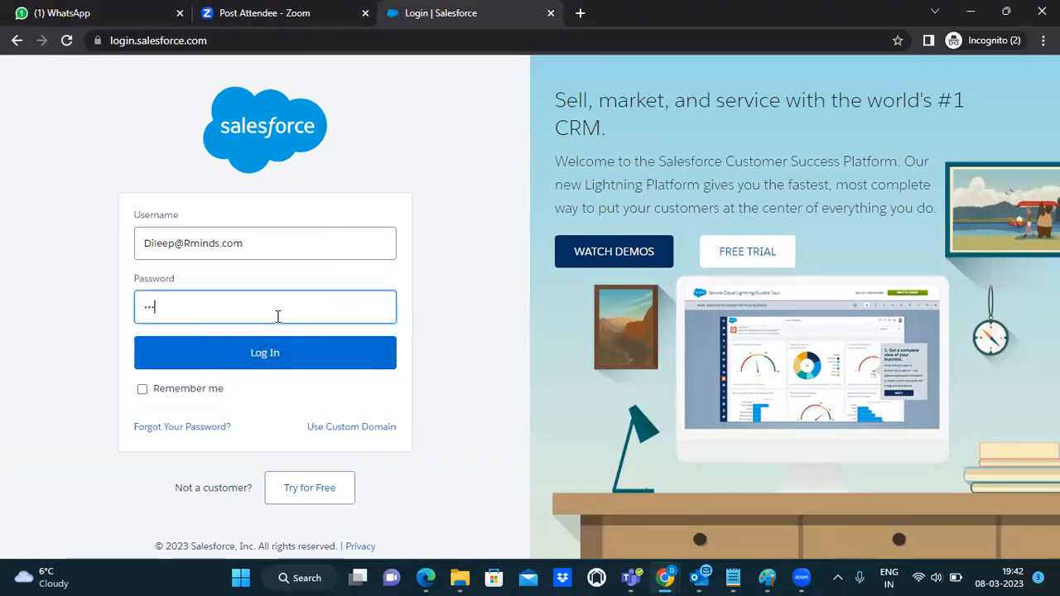
pyautogui.write('*******')
pyautogui.click(278, 355)
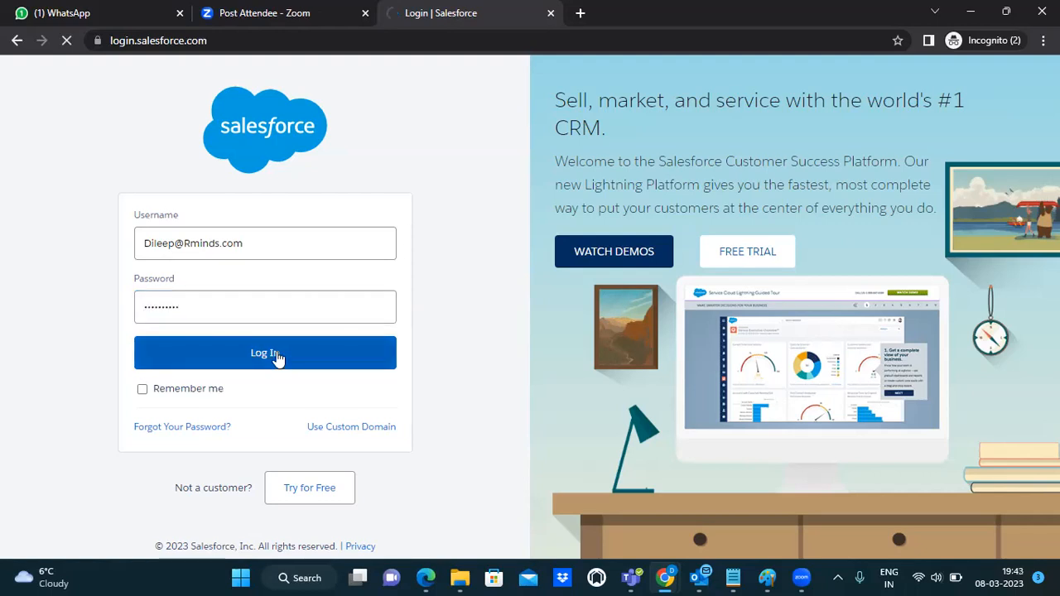
pyautogui.click(259, 340)
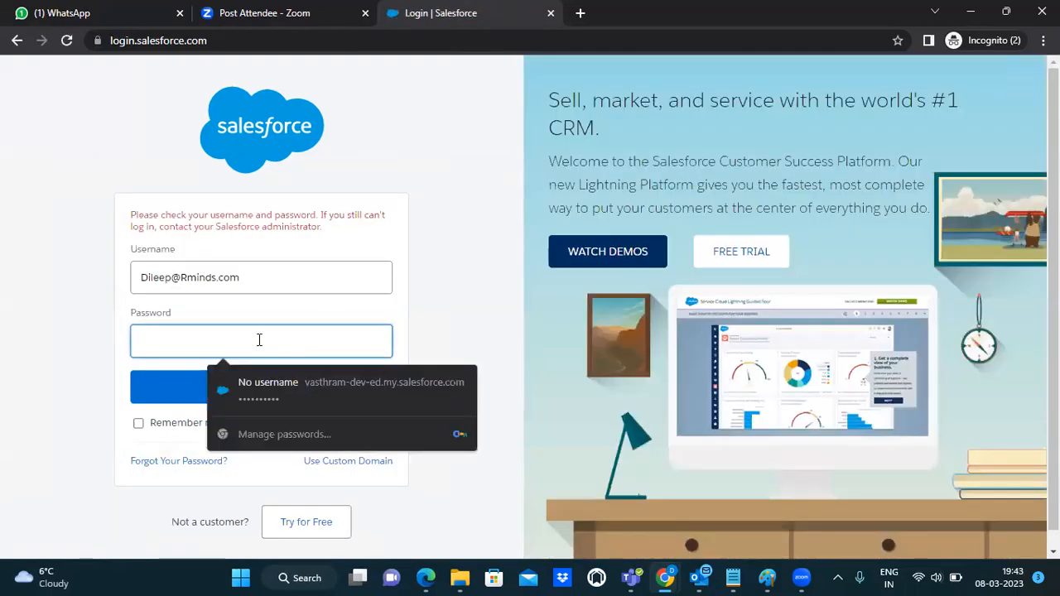
pyautogui.write('****')
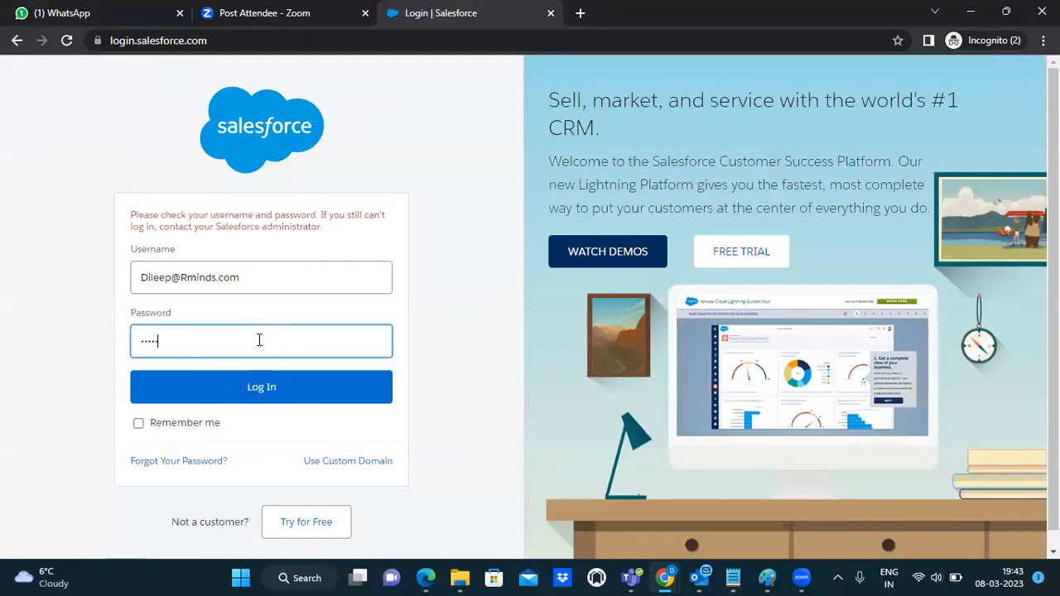
pyautogui.write('*****')
pyautogui.click(270, 387)
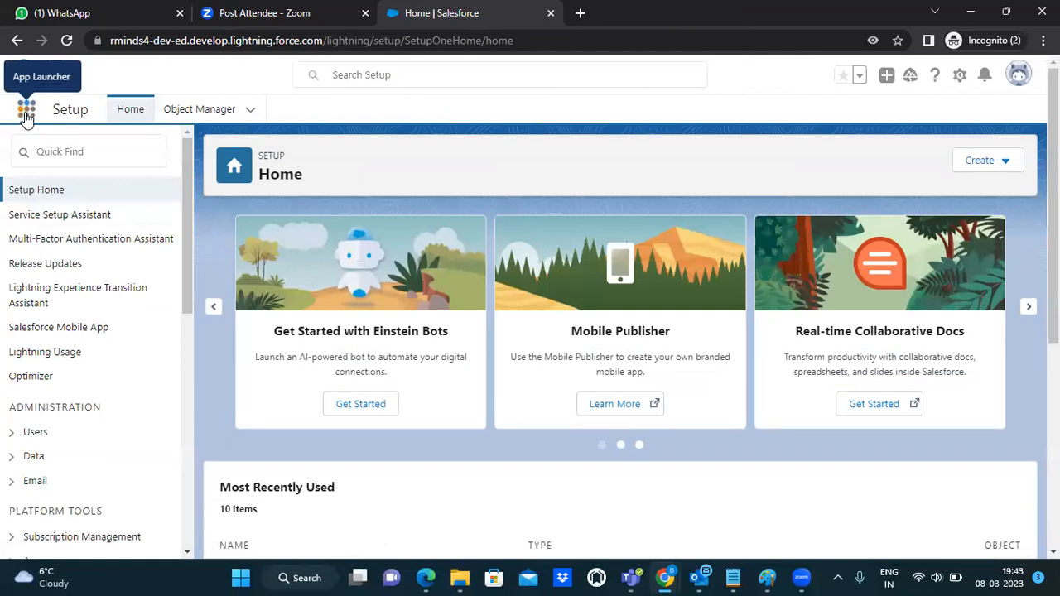
# Step: Open the Talent Acquisition app from the App Launcher's full app list
pyautogui.click(27, 114)
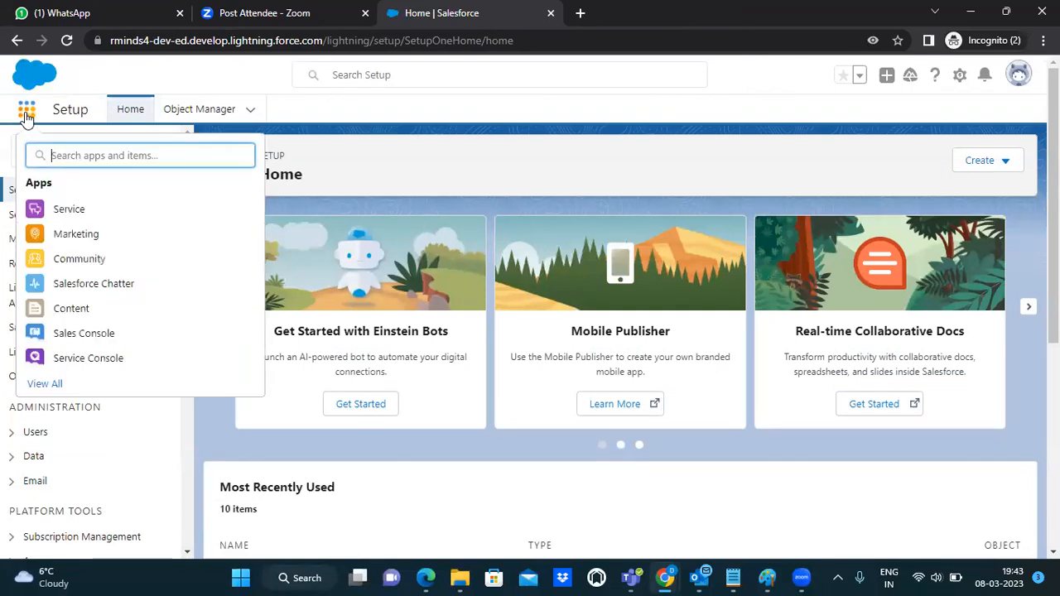
pyautogui.click(58, 385)
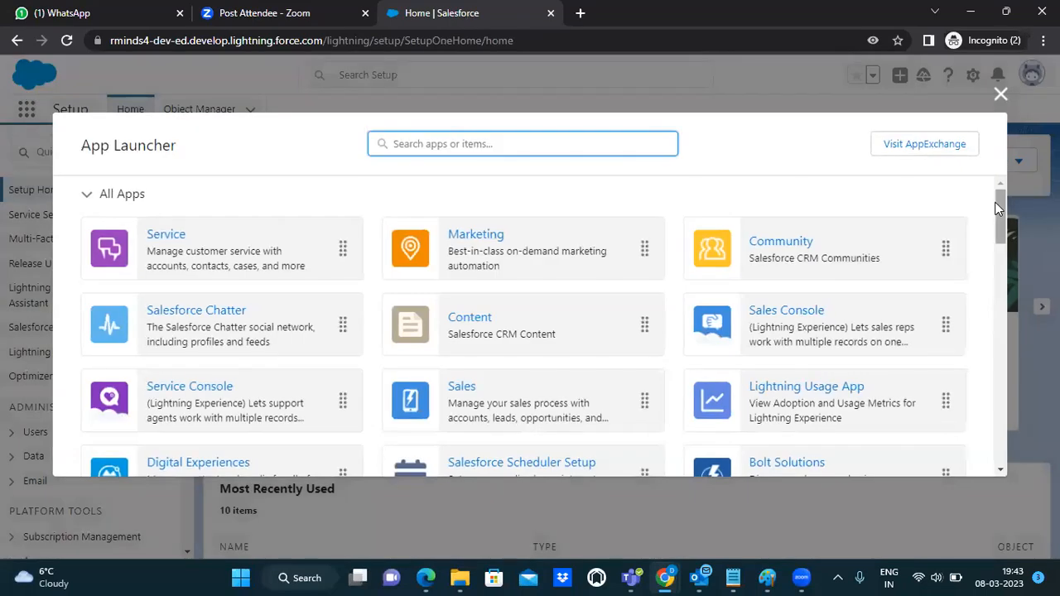
pyautogui.moveTo(998, 207); pyautogui.dragTo(998, 243)
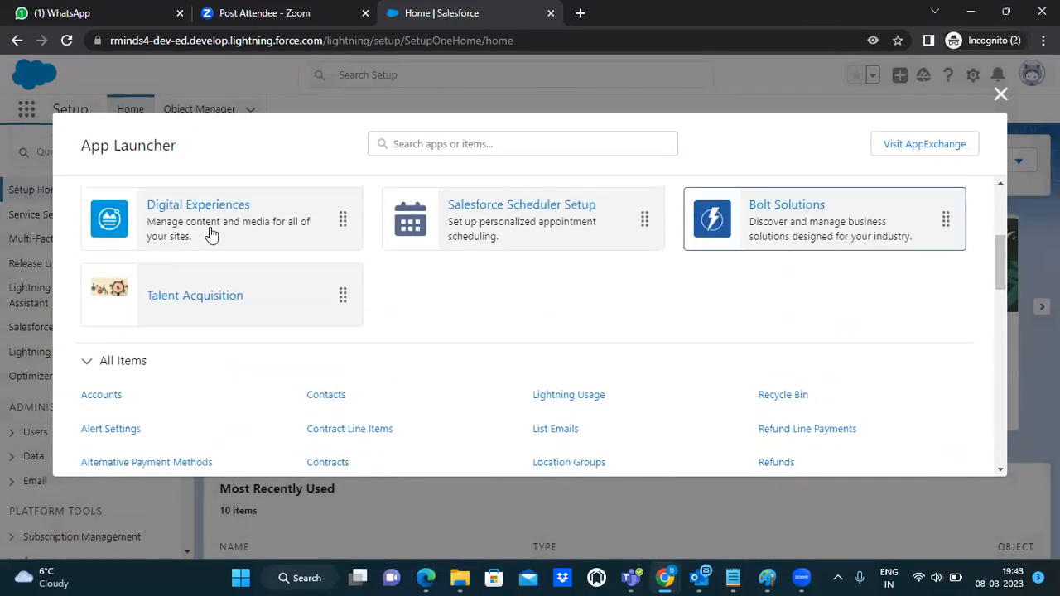
pyautogui.click(209, 309)
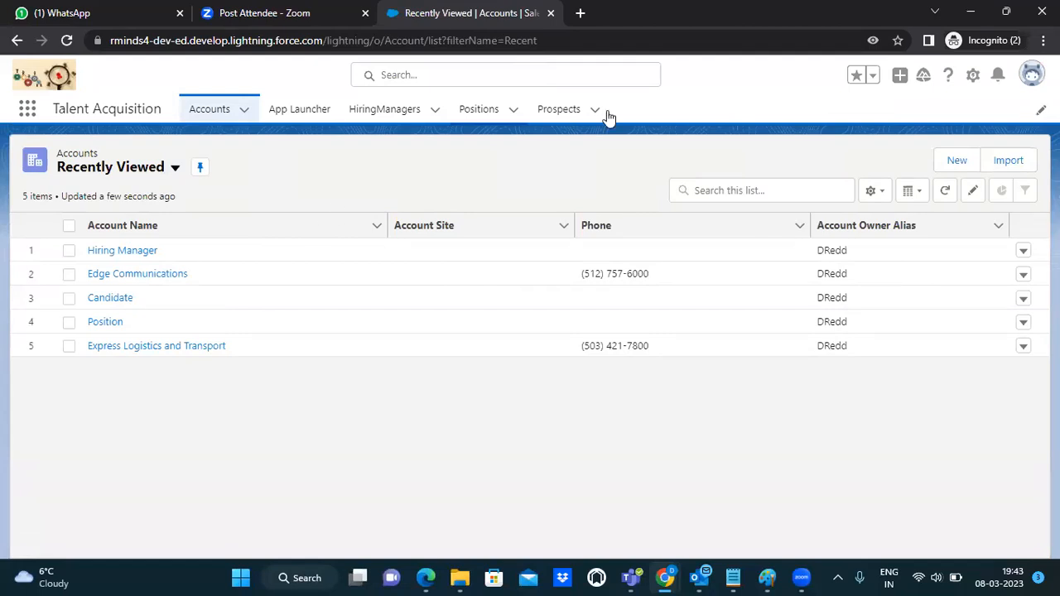
# Step: Show the All Positions list view, which has zero records, then return to the Paint diagram
pyautogui.click(478, 114)
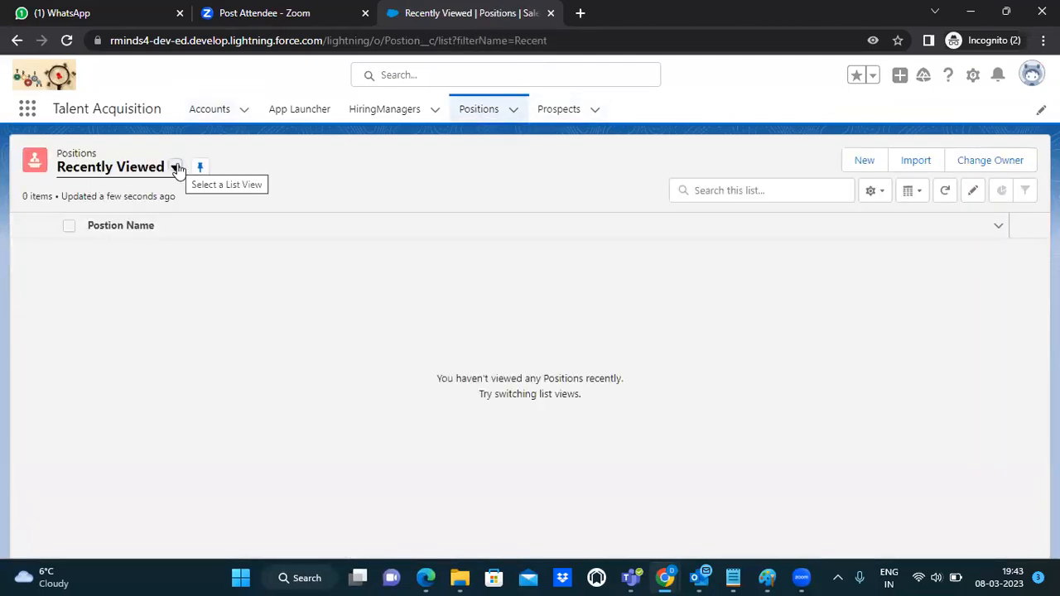
pyautogui.click(175, 169)
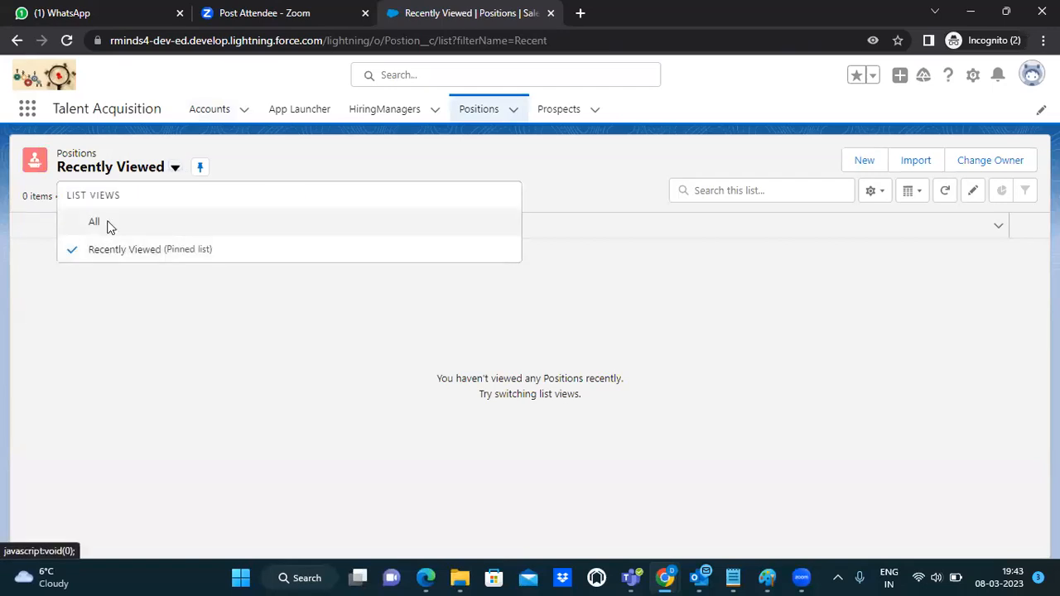
pyautogui.click(109, 225)
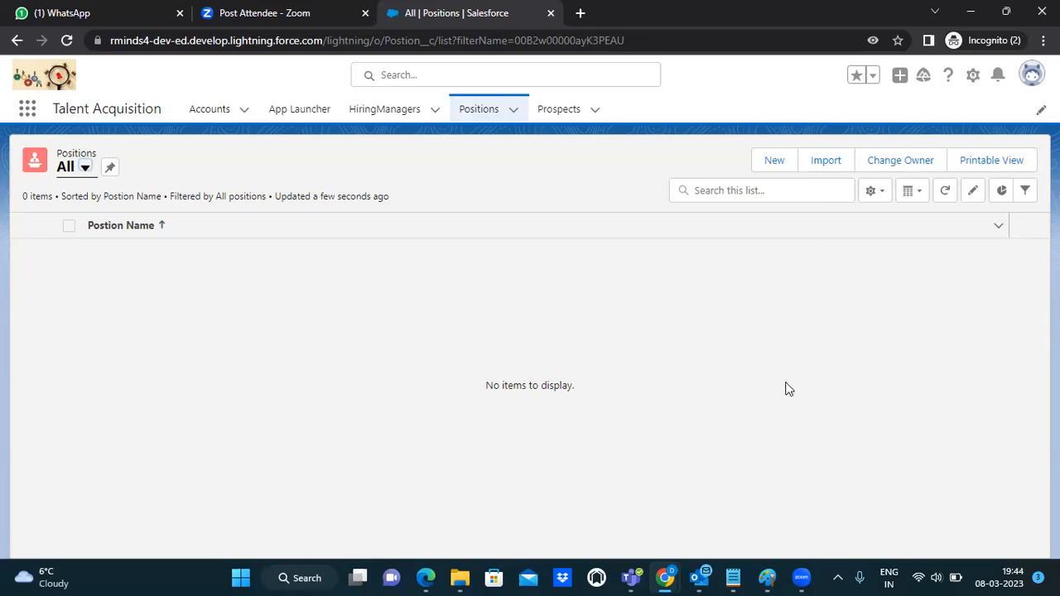
pyautogui.click(766, 578)
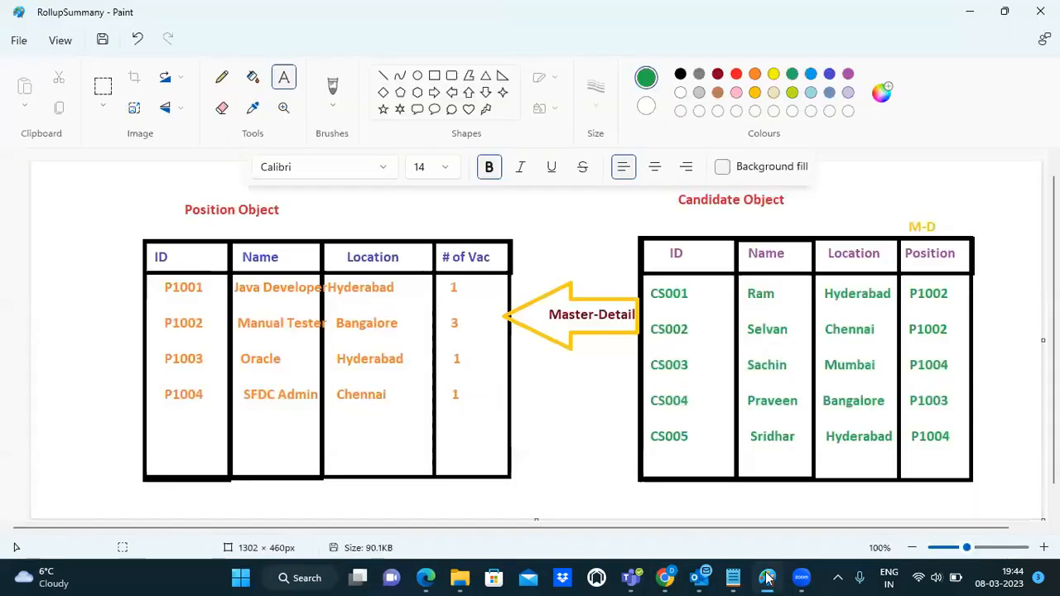
# Step: Create and save a Java Developer Position record, then return to the Positions list
pyautogui.click(767, 577)
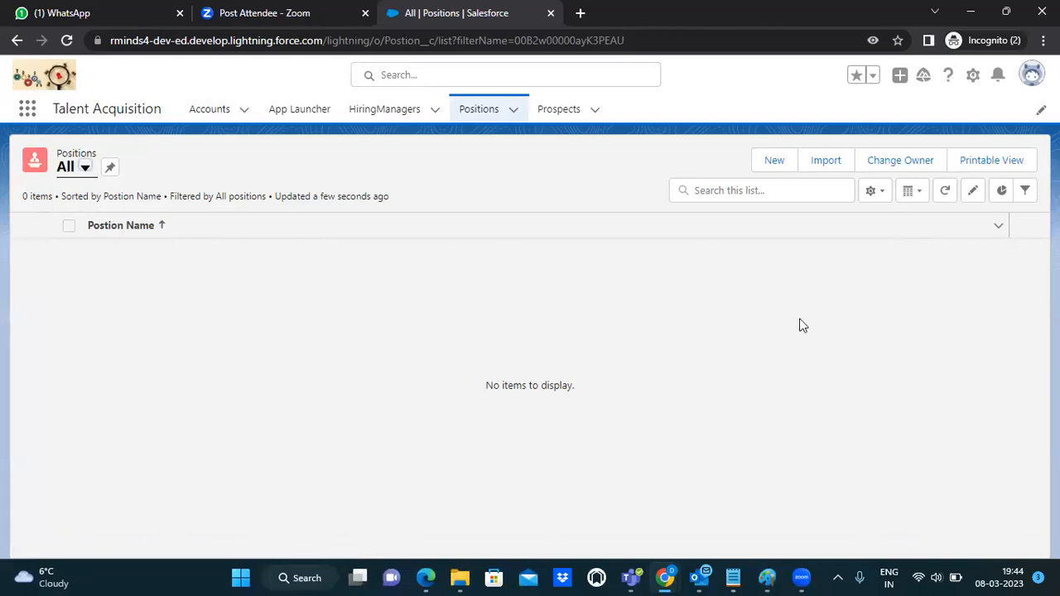
pyautogui.click(774, 160)
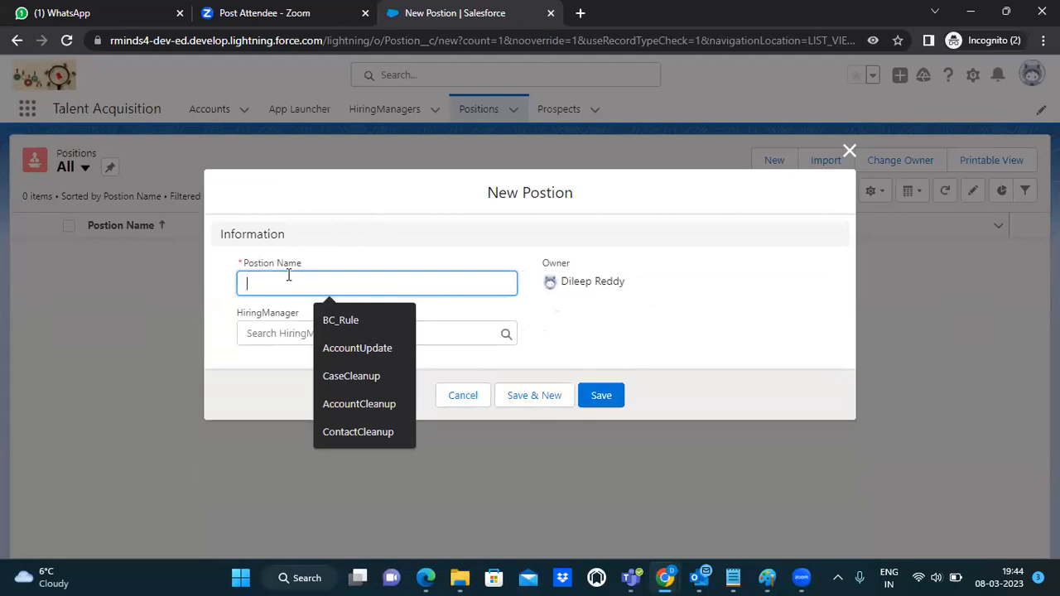
pyautogui.write('Java ')
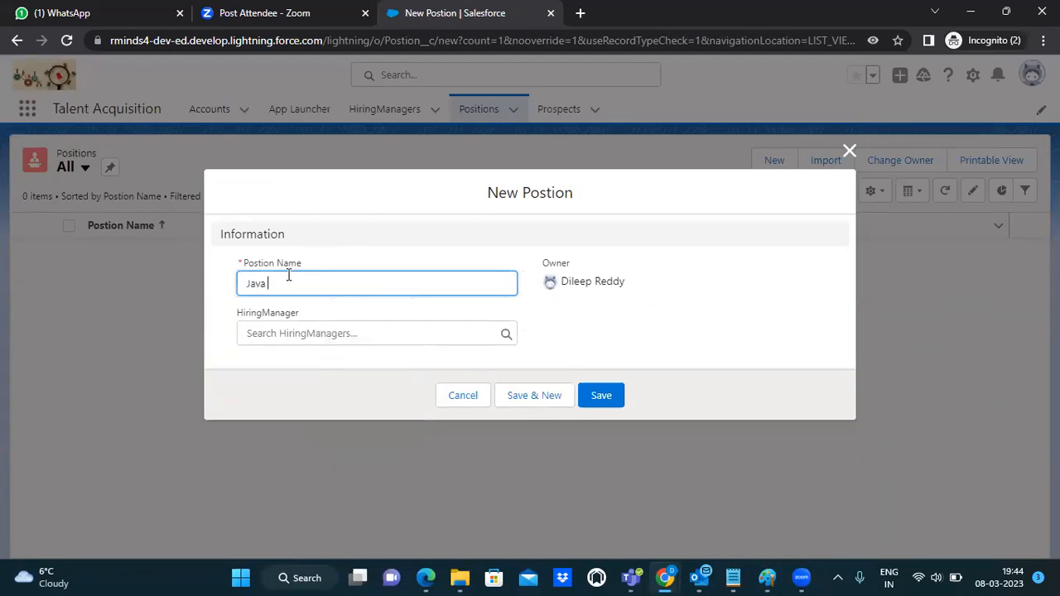
pyautogui.write('Developer')
pyautogui.click(354, 328)
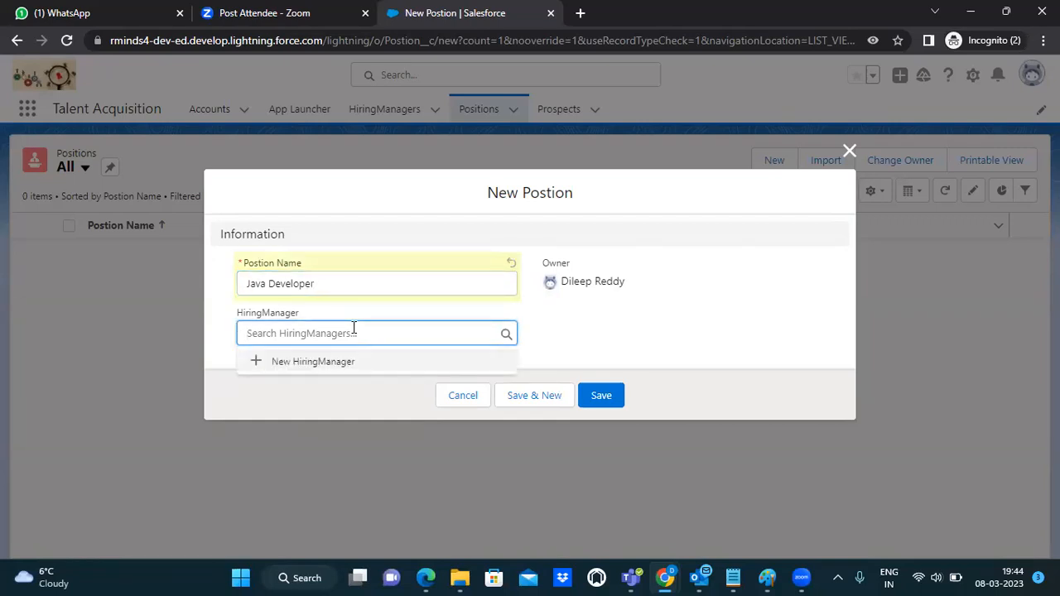
pyautogui.click(626, 348)
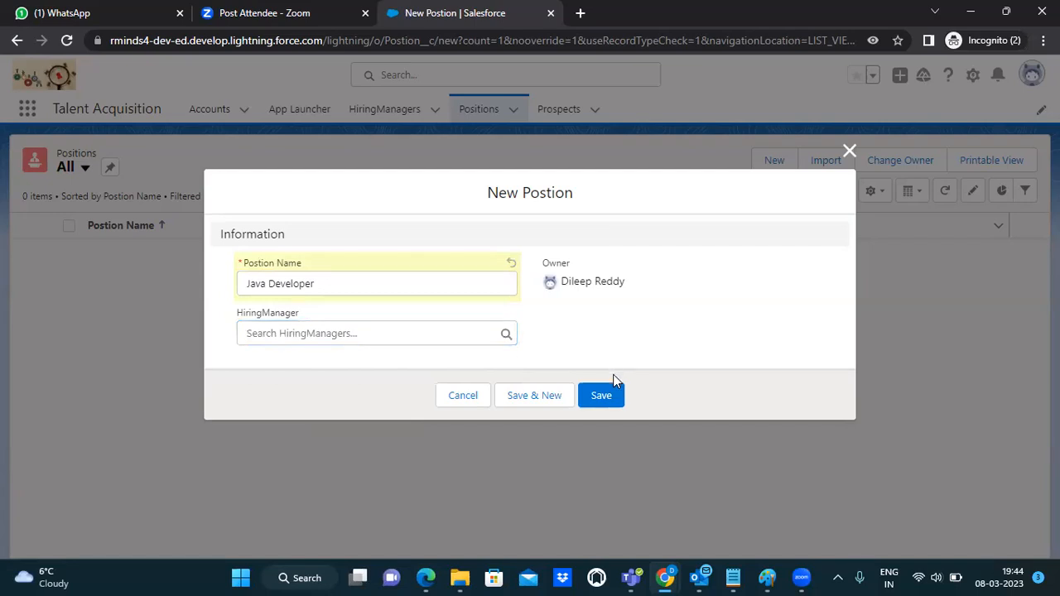
pyautogui.click(607, 395)
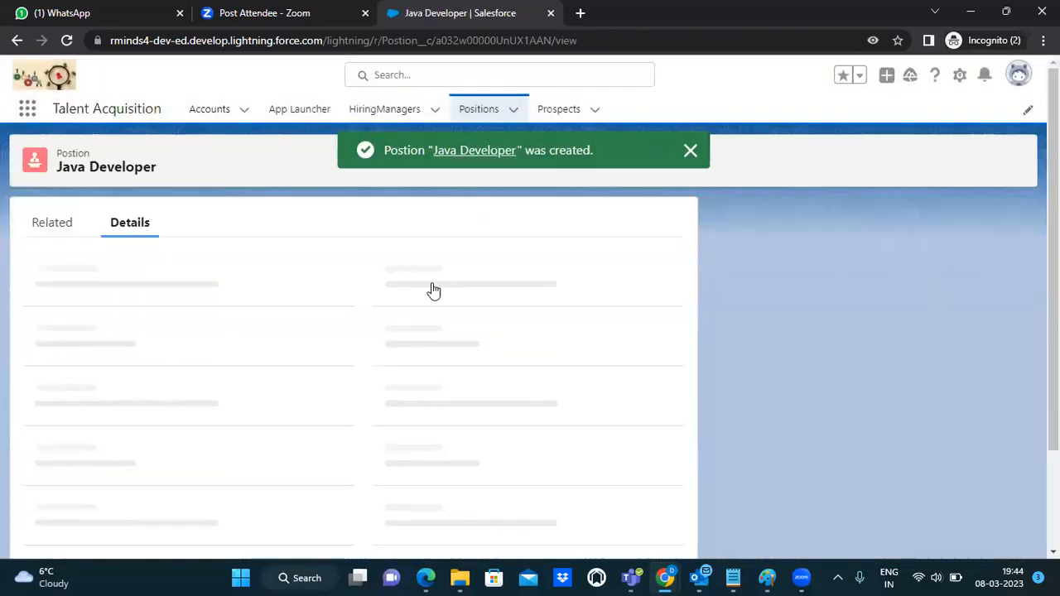
pyautogui.click(495, 114)
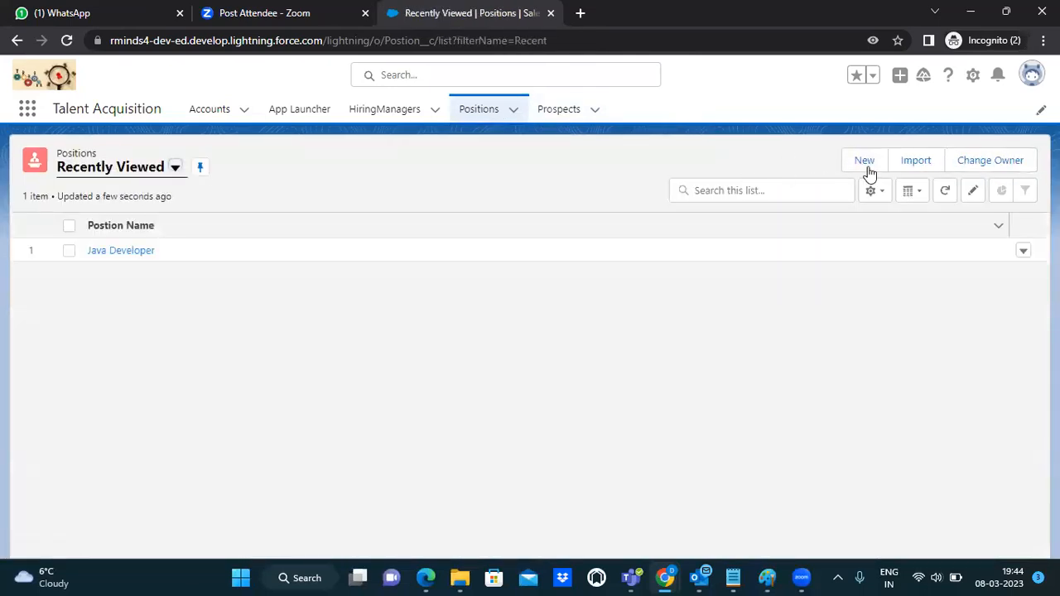
# Step: Create a Salesforce Administrator Position with Save & New
pyautogui.click(868, 170)
pyautogui.click(366, 290)
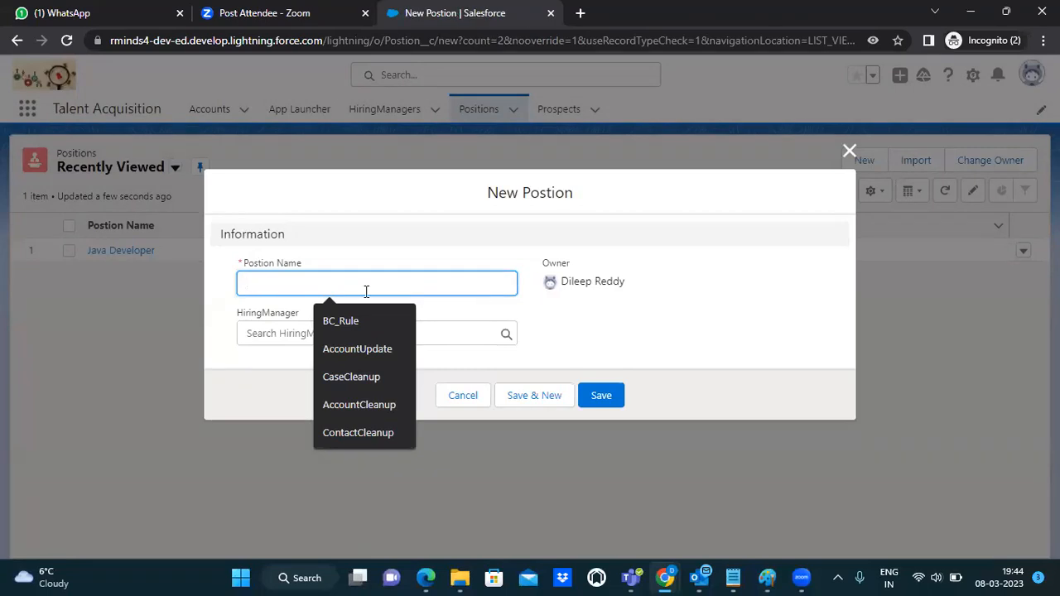
pyautogui.write('Sa')
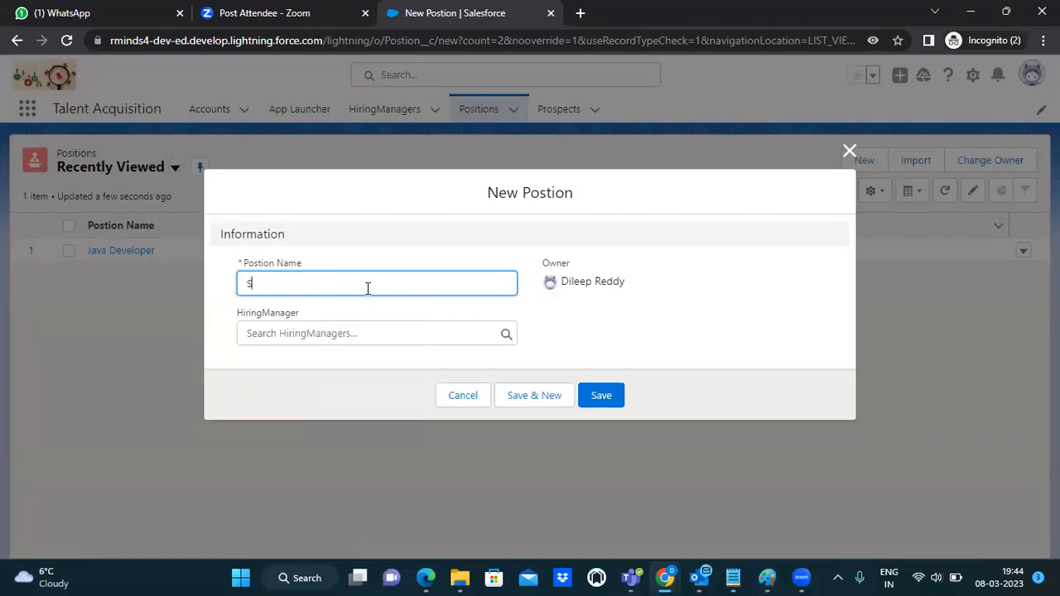
pyautogui.write('lesforce Administrator')
pyautogui.click(558, 397)
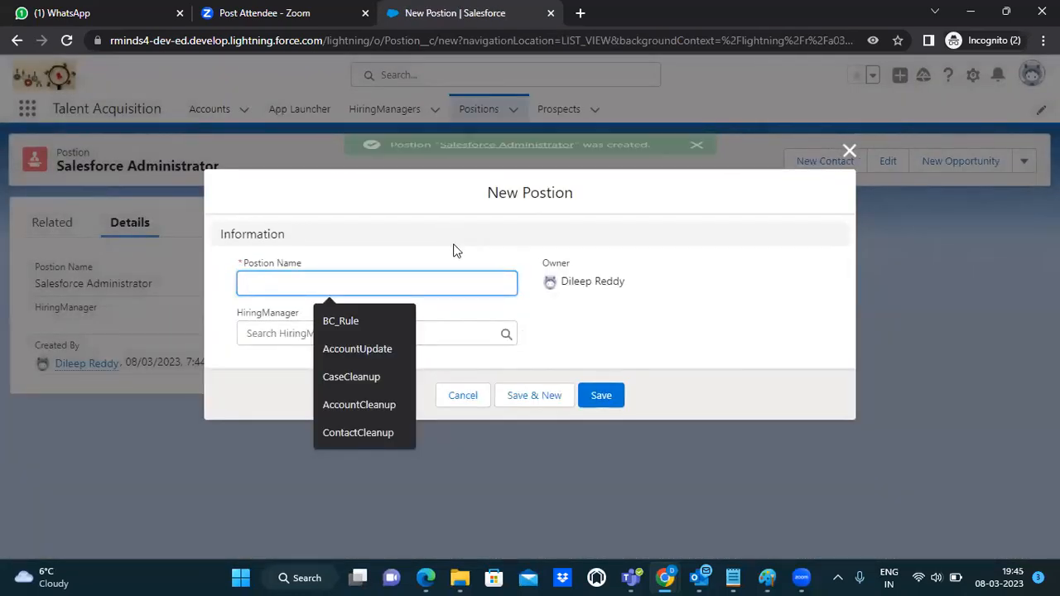
# Step: Add a Manual Tester Position with Save & New, after checking the reference diagram
pyautogui.click(768, 577)
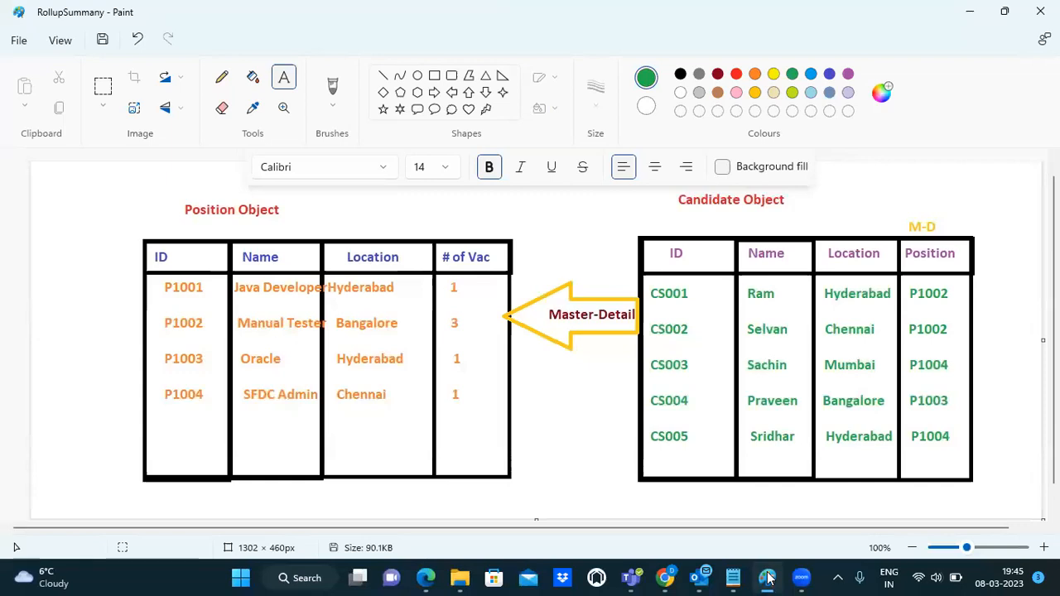
pyautogui.click(768, 577)
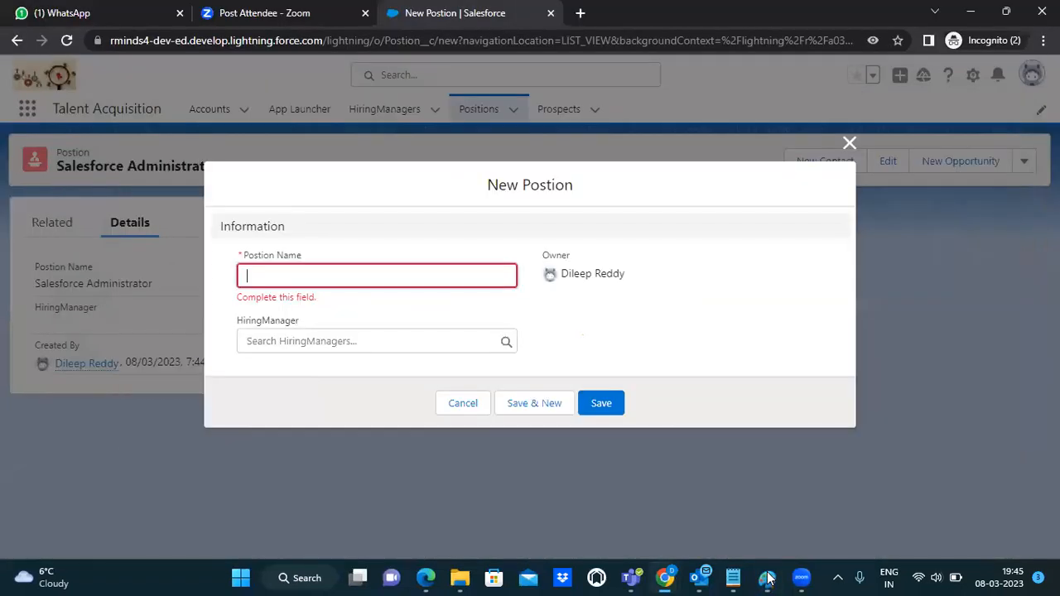
pyautogui.write('Manual Teste')
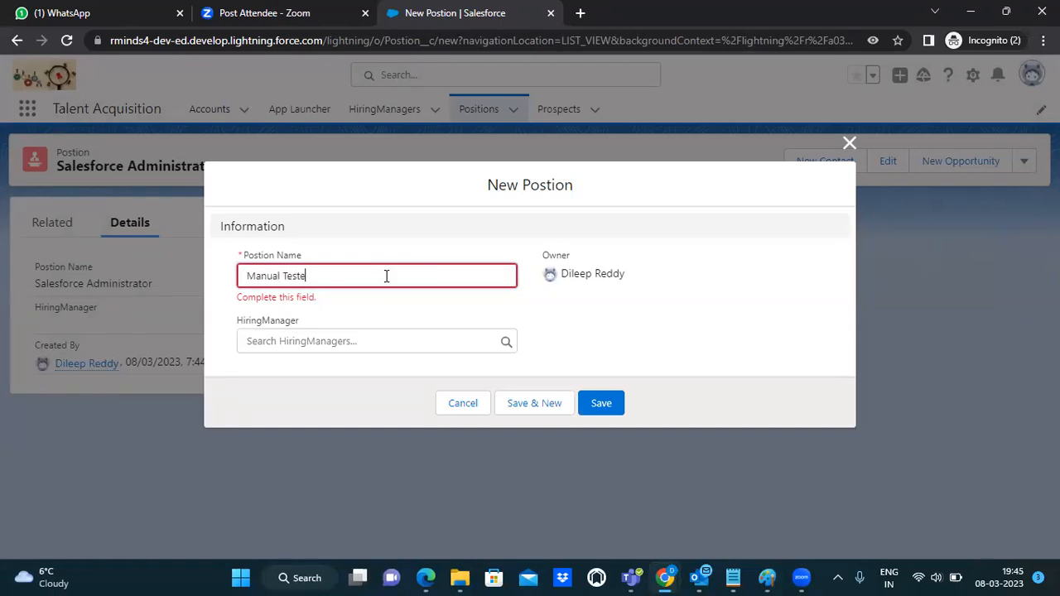
pyautogui.write('r')
pyautogui.click(547, 404)
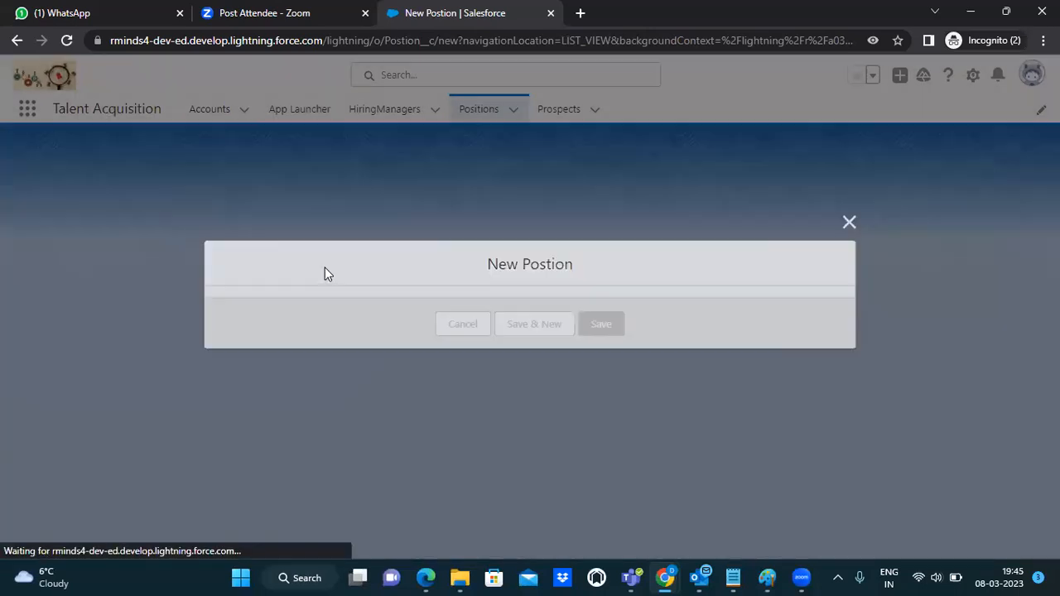
# Step: Add and save an Oracle Consultant Position
pyautogui.click(351, 284)
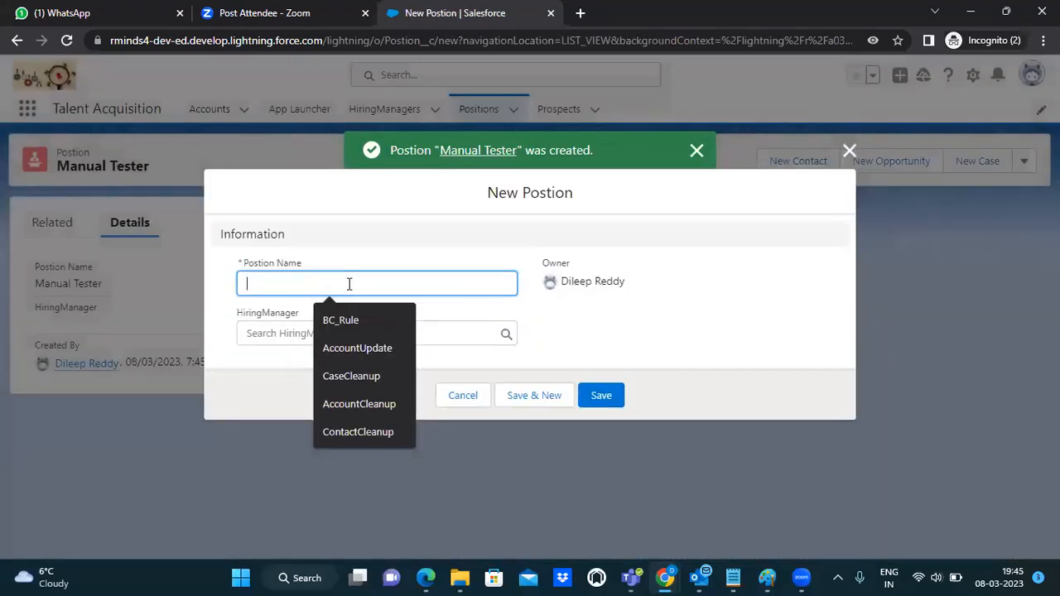
pyautogui.write('Oracle Con')
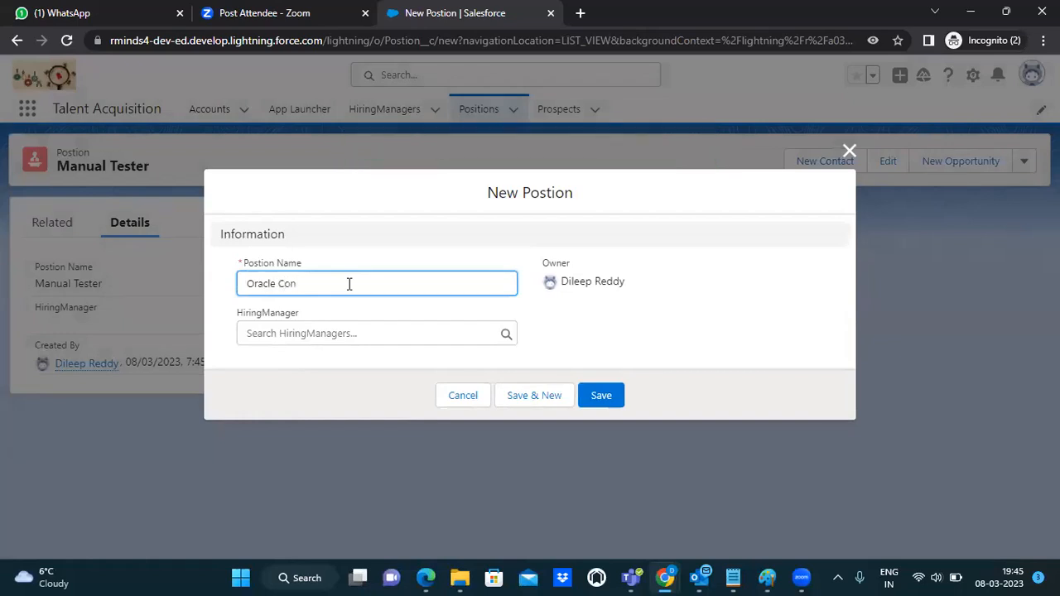
pyautogui.write('sultant')
pyautogui.click(601, 395)
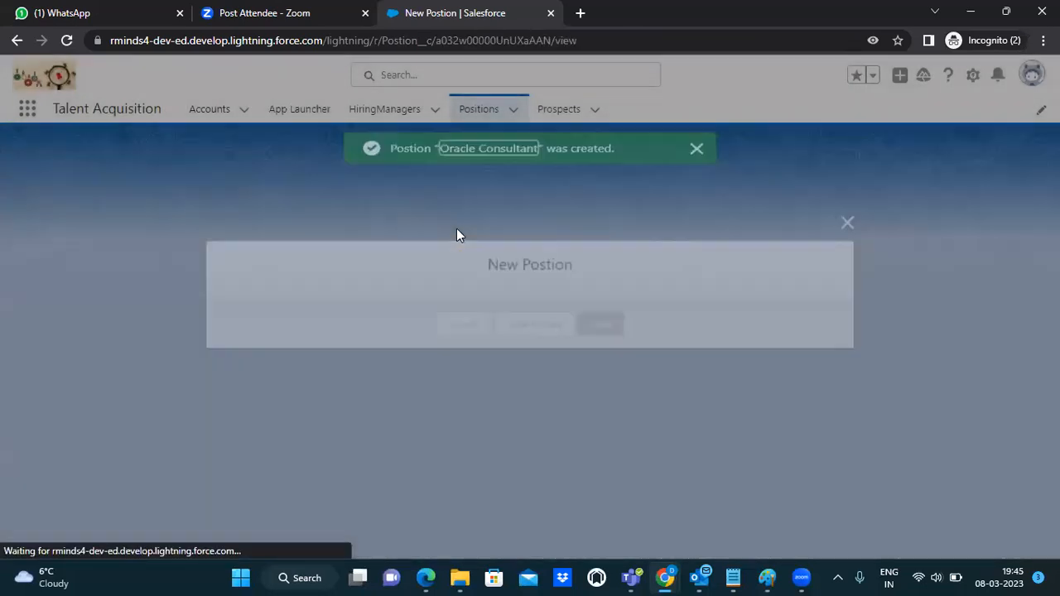
# Step: Switch to the Prospects tab's All list view and start a new Prospect record
pyautogui.click(478, 109)
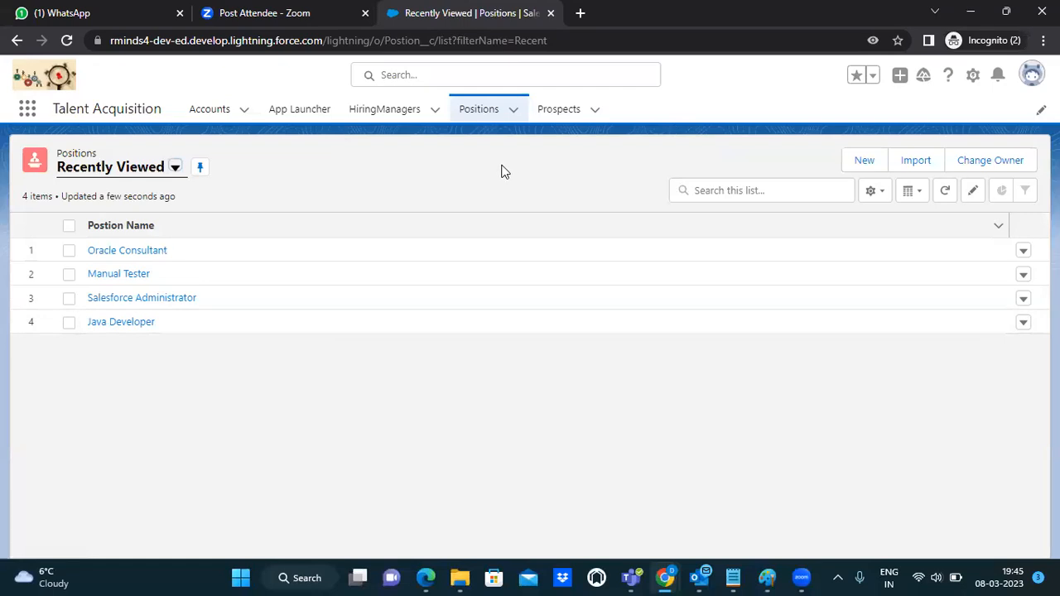
pyautogui.click(549, 116)
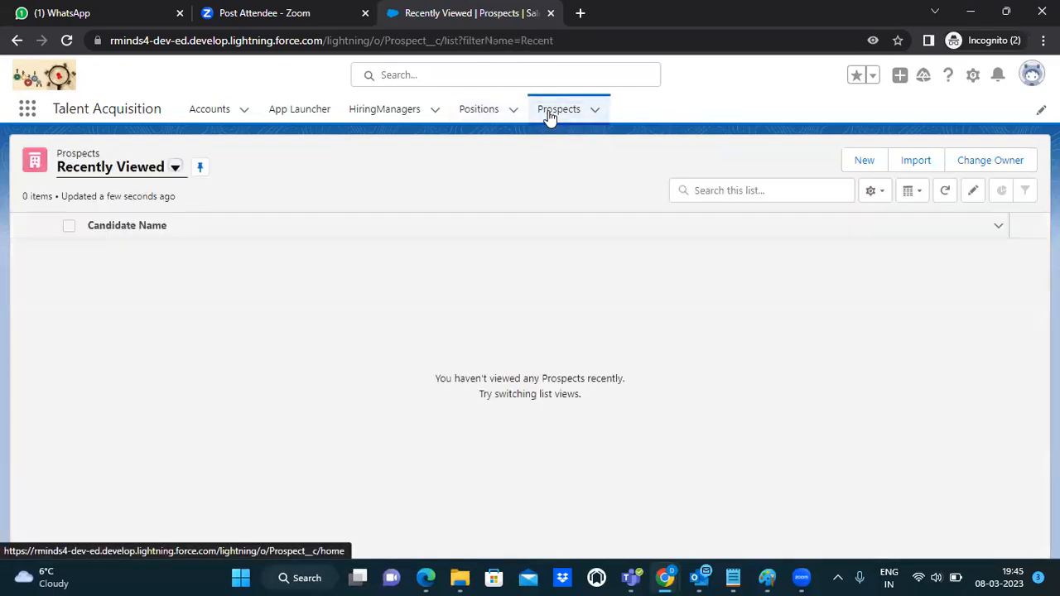
pyautogui.click(175, 168)
pyautogui.click(95, 222)
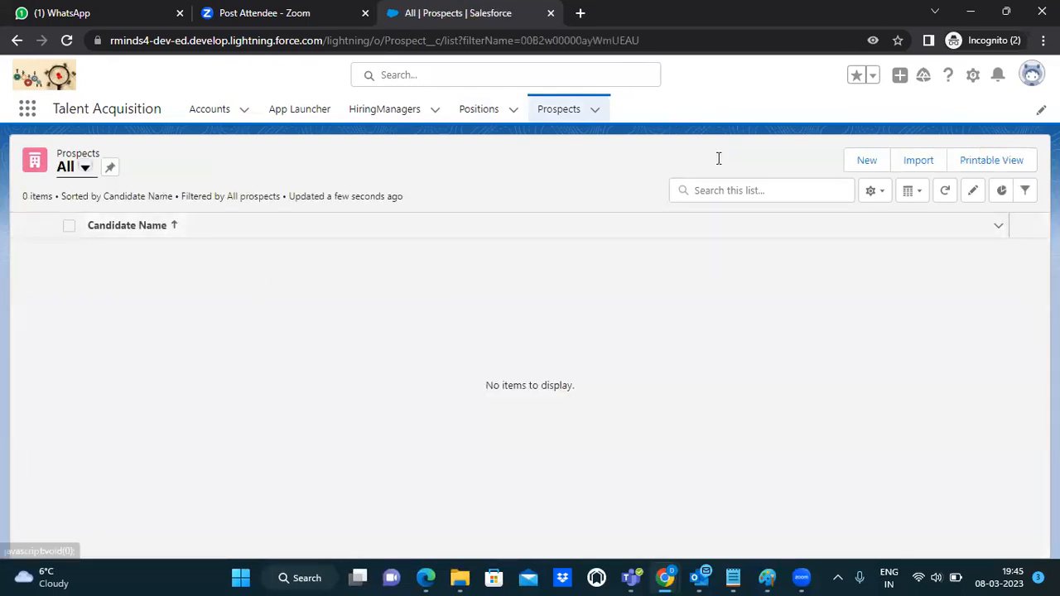
pyautogui.click(865, 162)
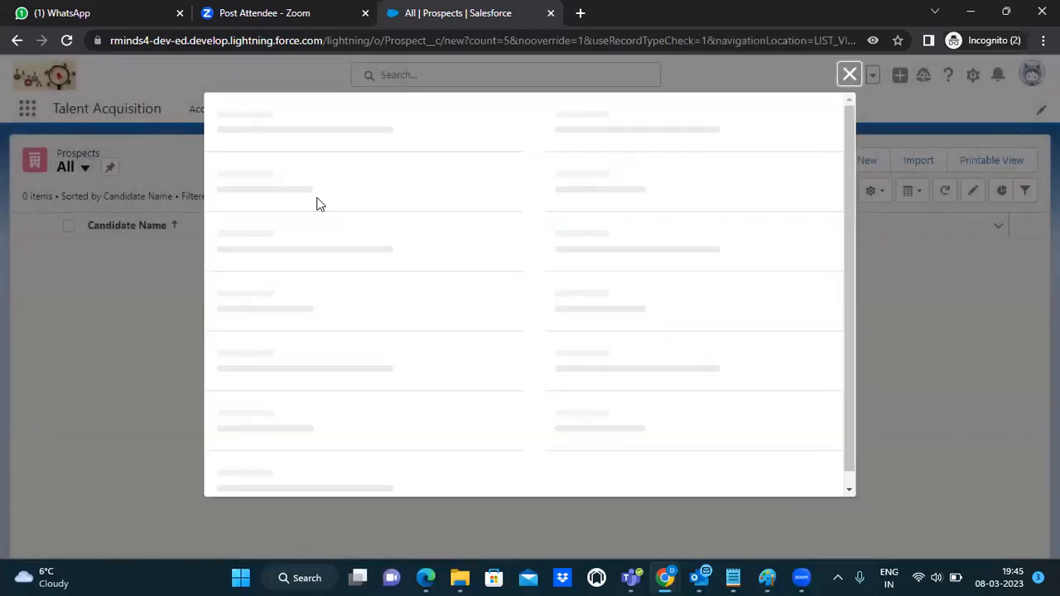
# Step: Enter Ram as the Candidate Name after checking the candidate table in the diagram
pyautogui.click(317, 199)
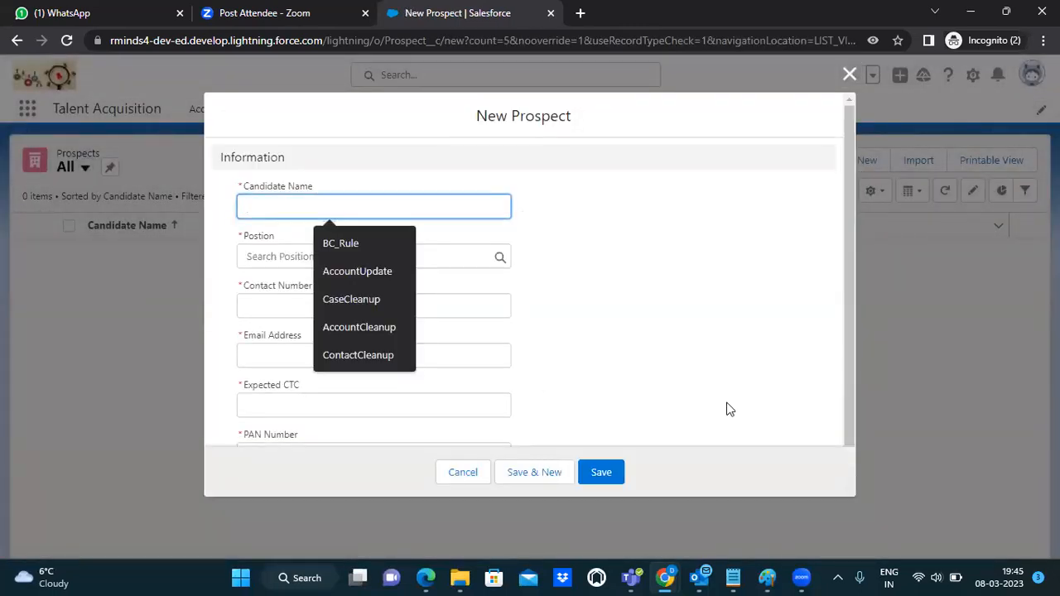
pyautogui.click(764, 577)
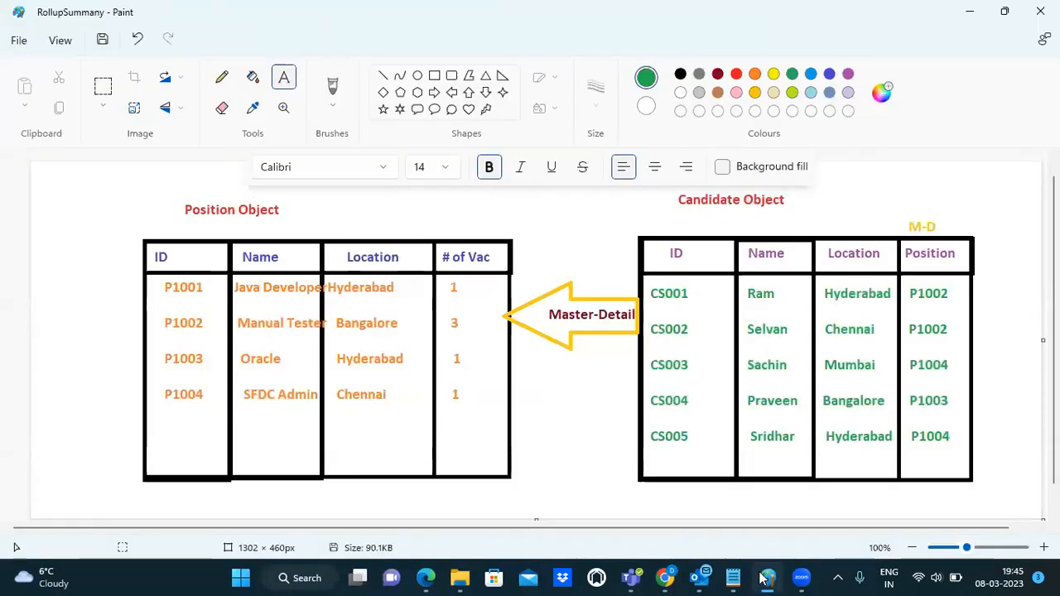
pyautogui.hotkey('alt', 'Tab')
pyautogui.write('Ram')
# Step: Search the Position lookup for Java and link the prospect to Java Developer
pyautogui.click(301, 266)
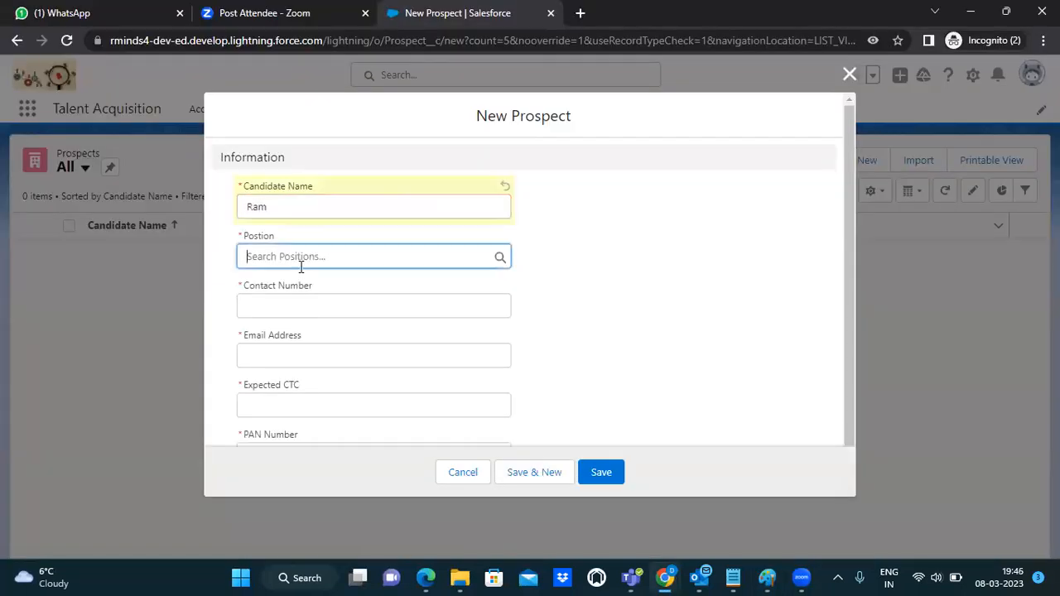
pyautogui.hotkey('alt', 'Tab')
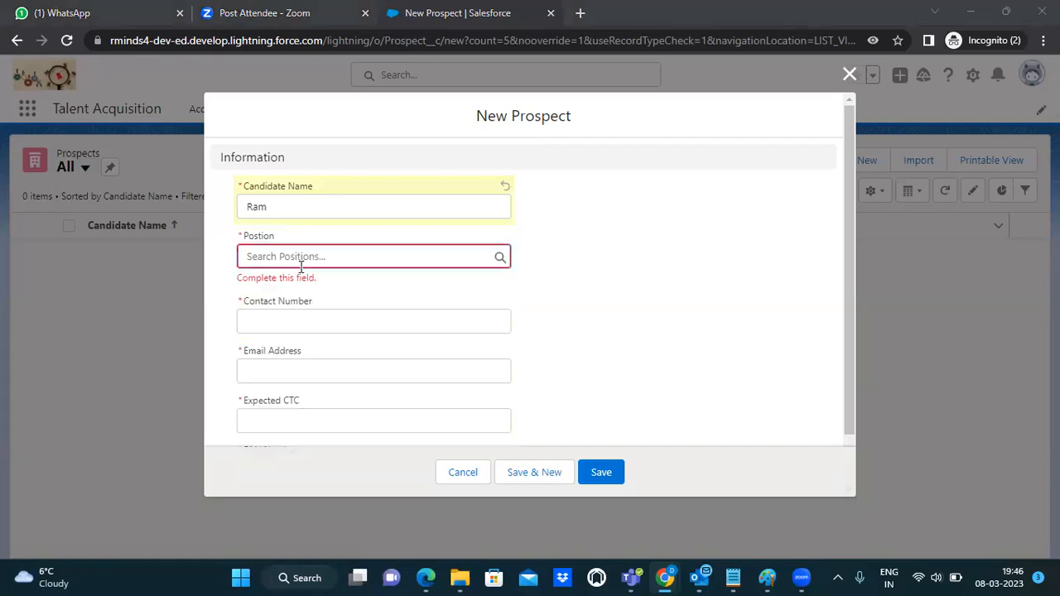
pyautogui.hotkey('alt', 'Tab')
pyautogui.hotkey('alt', 'Tab')
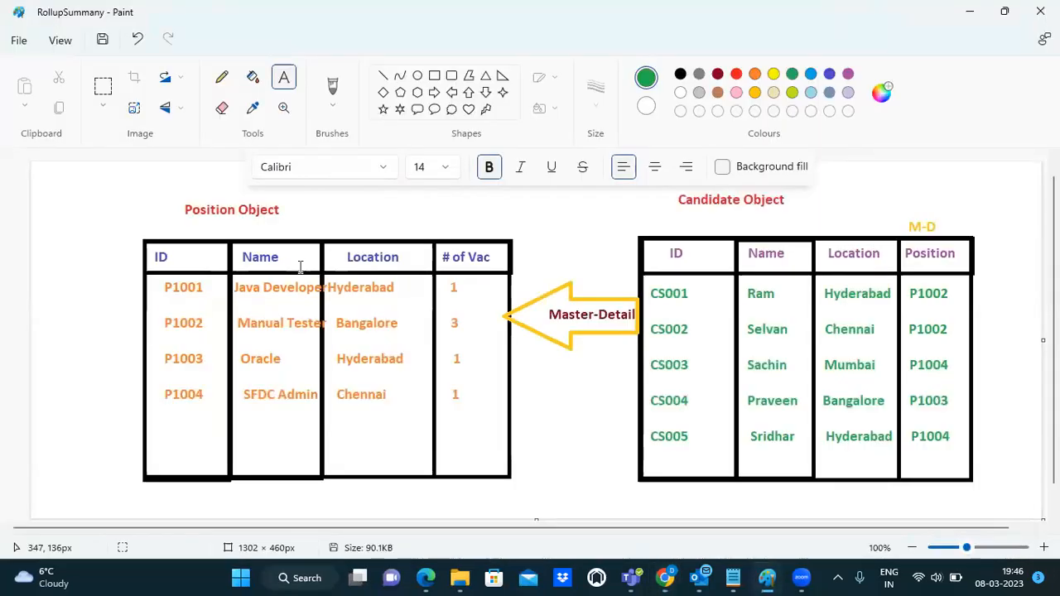
pyautogui.hotkey('alt', 'Tab')
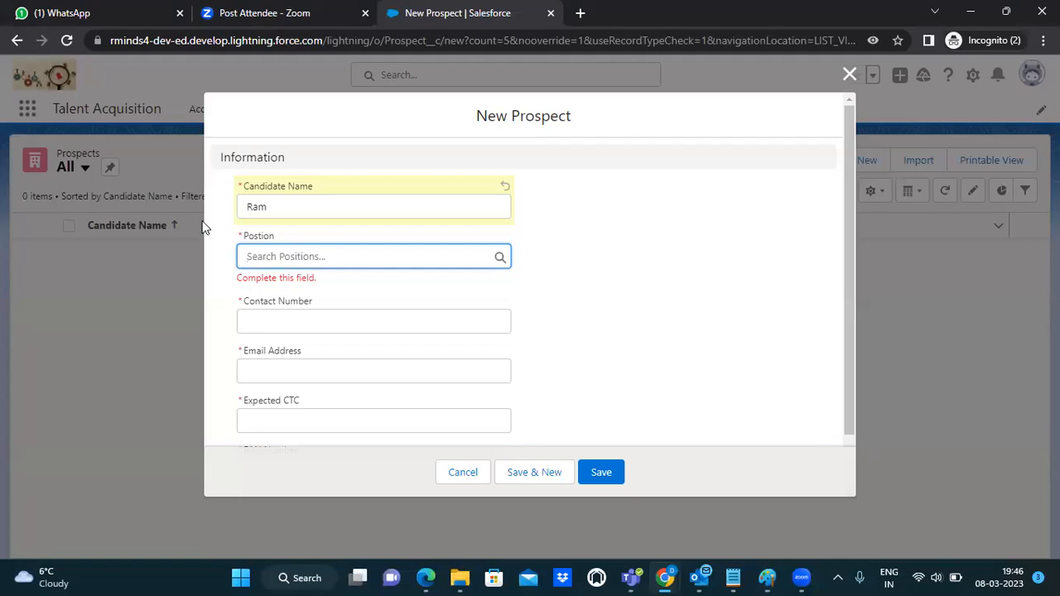
pyautogui.click(264, 252)
pyautogui.write('Java')
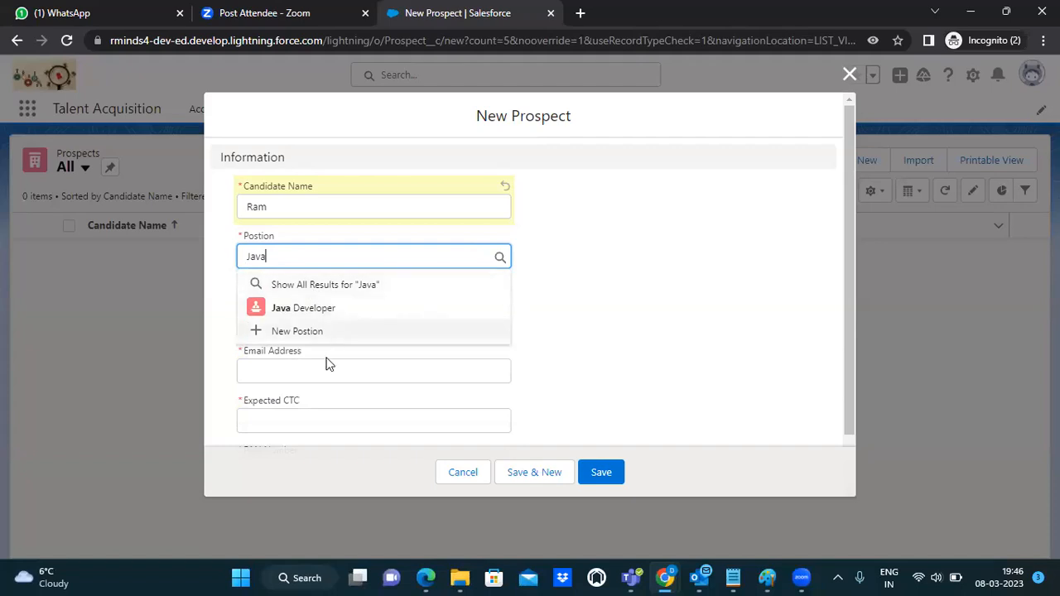
pyautogui.click(303, 312)
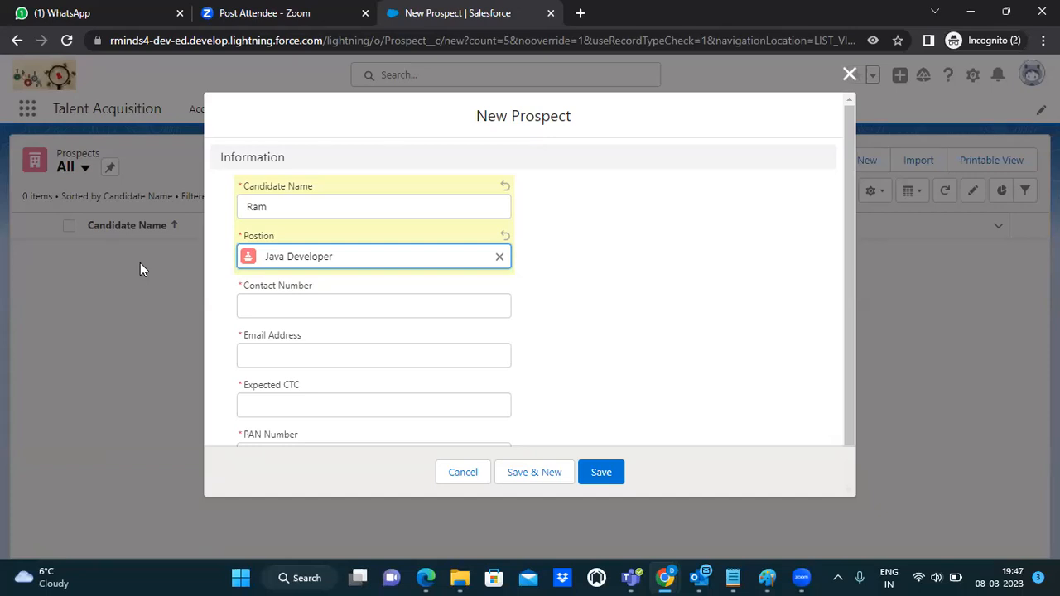
# Step: Fill in the first candidate's contact number, e-mail address and an expected CTC of 1200000
pyautogui.click(275, 303)
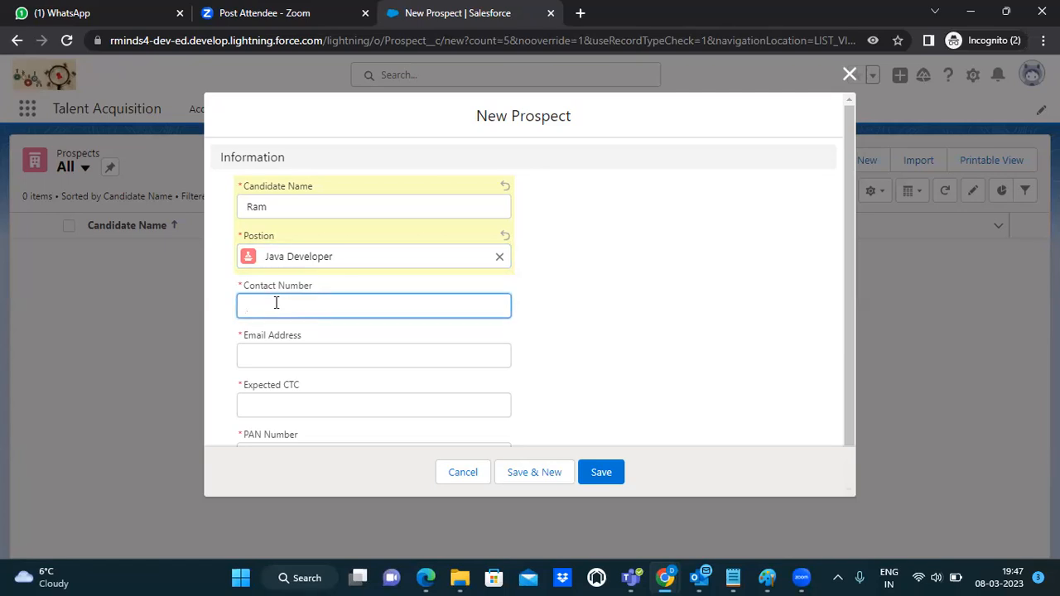
pyautogui.write('99999999999')
pyautogui.click(287, 350)
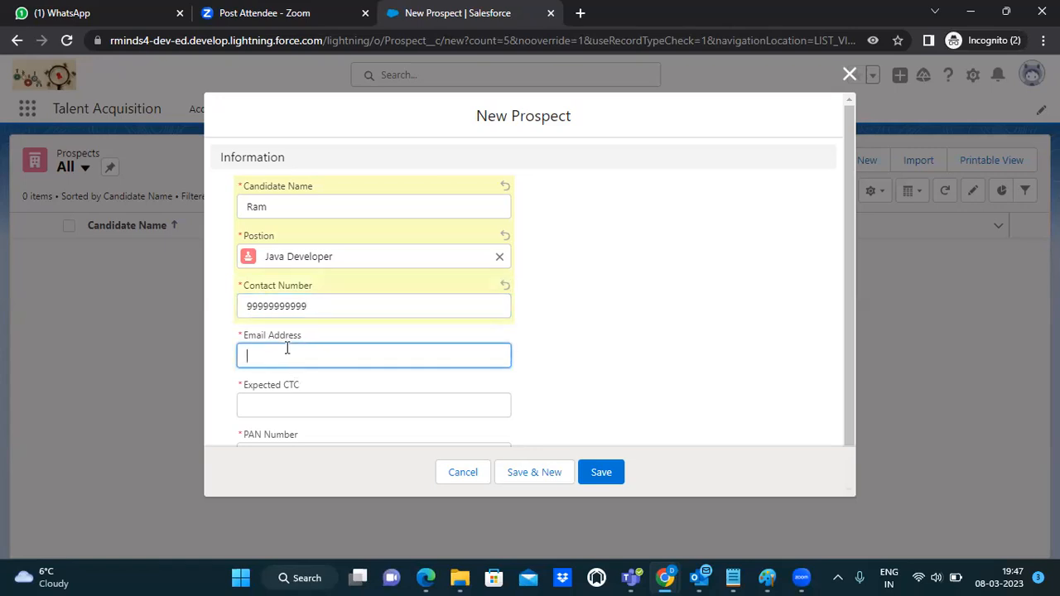
pyautogui.write('Ram@xyz.com')
pyautogui.click(294, 405)
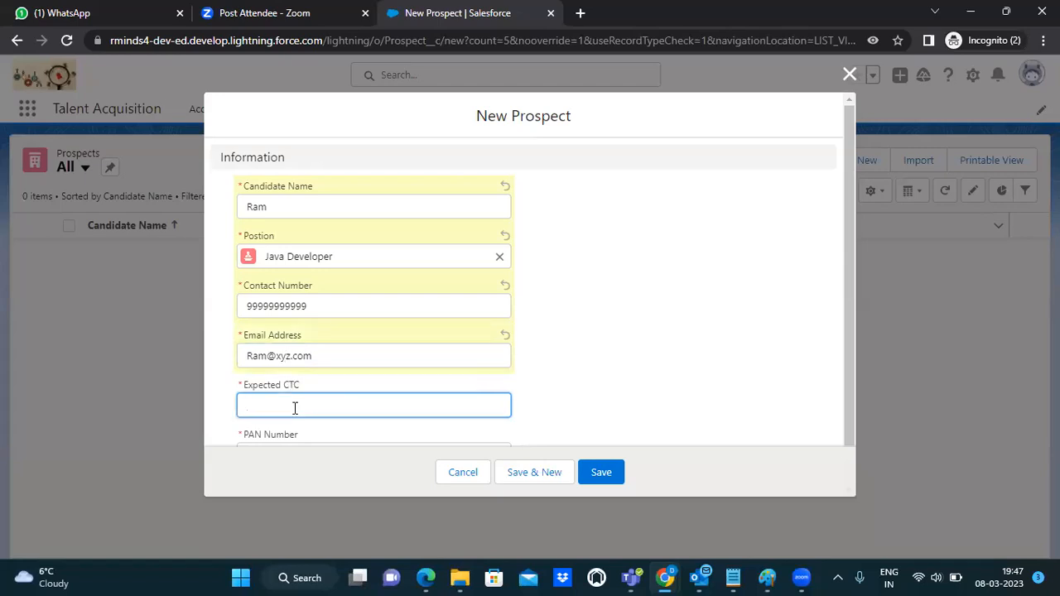
pyautogui.write('1200000')
pyautogui.moveTo(848, 318); pyautogui.dragTo(845, 396)
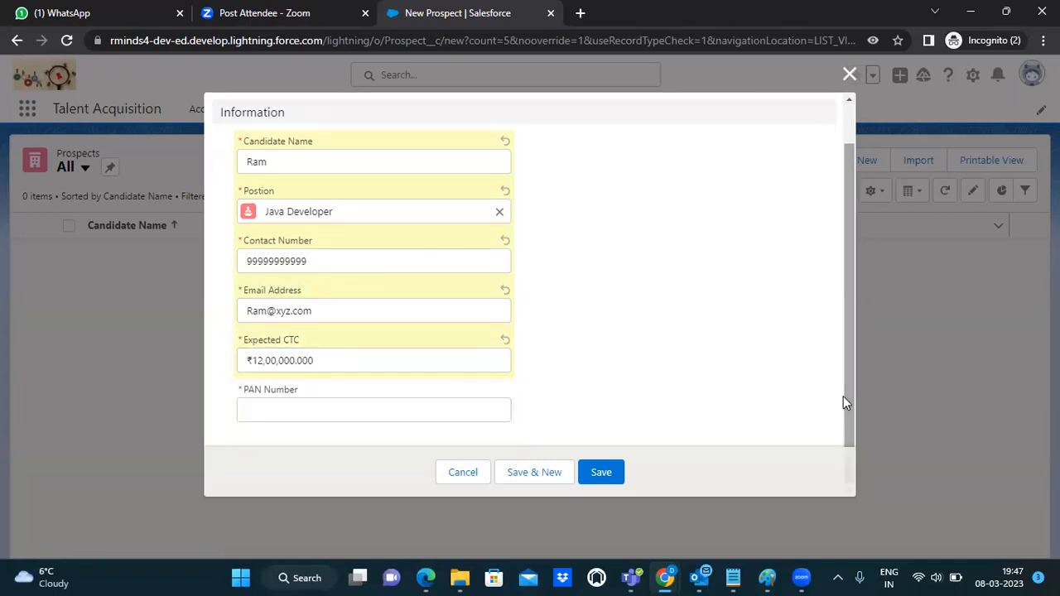
# Step: Enter the PAN number, correct its mistyped last character, and save with Save & New
pyautogui.click(320, 406)
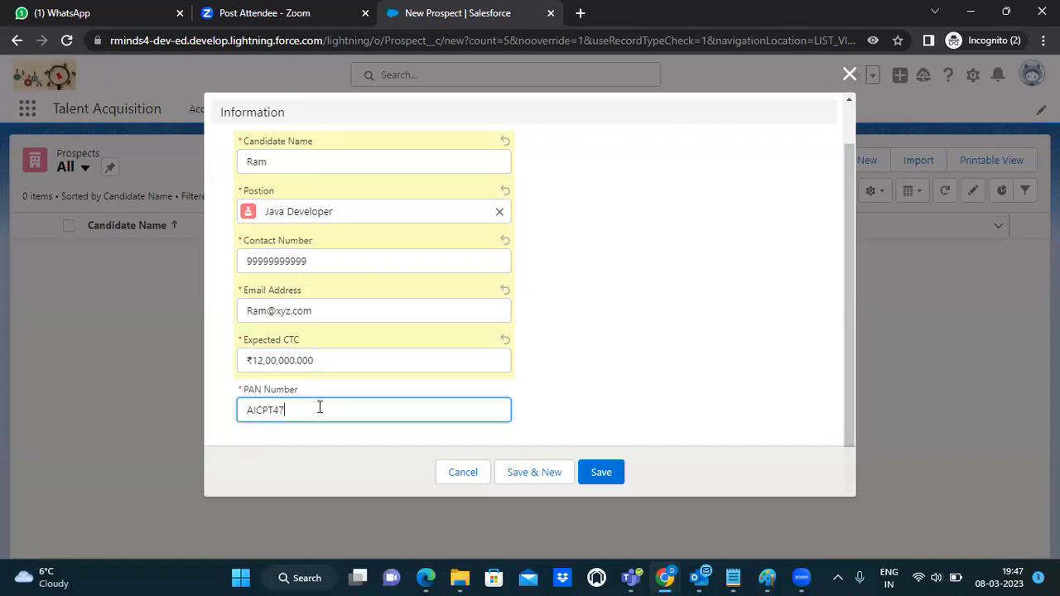
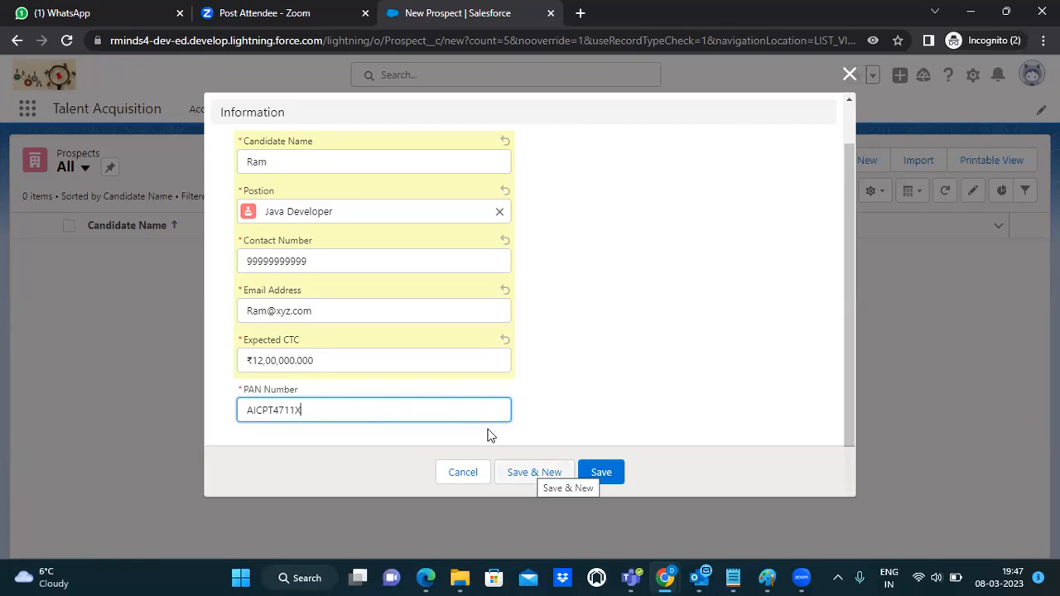
pyautogui.click(534, 472)
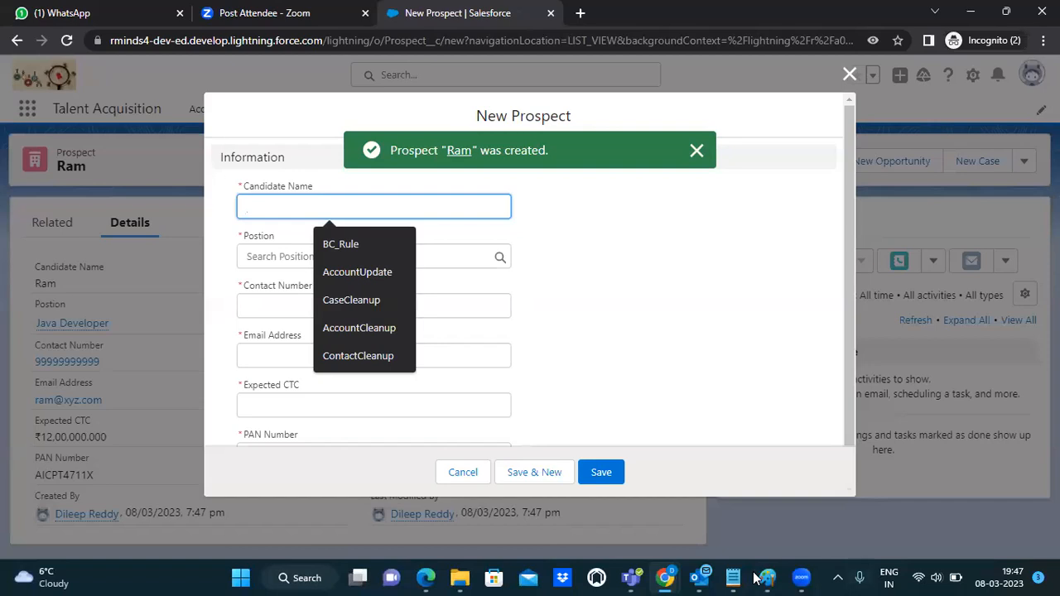
pyautogui.click(774, 578)
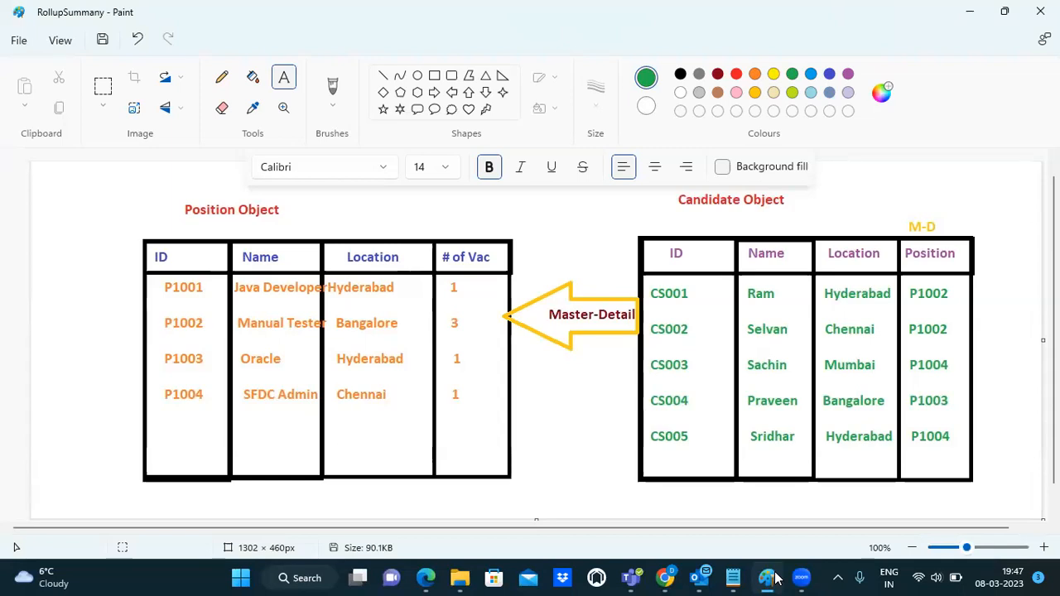
# Step: Enter the second candidate's name in Candidate Name, checking the Paint diagram, and open the Position lookup
pyautogui.click(771, 577)
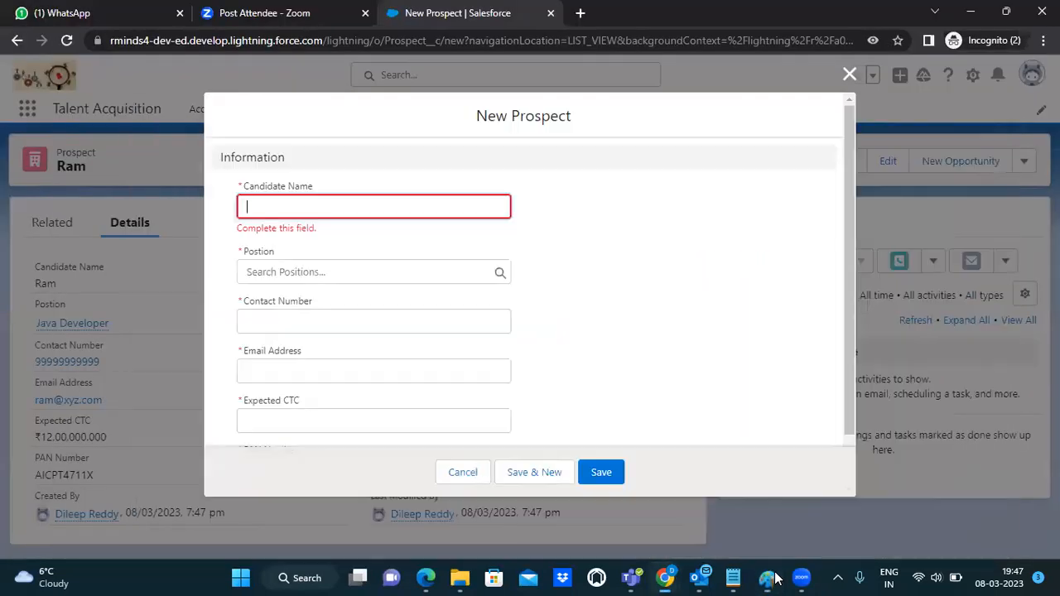
pyautogui.click(377, 205)
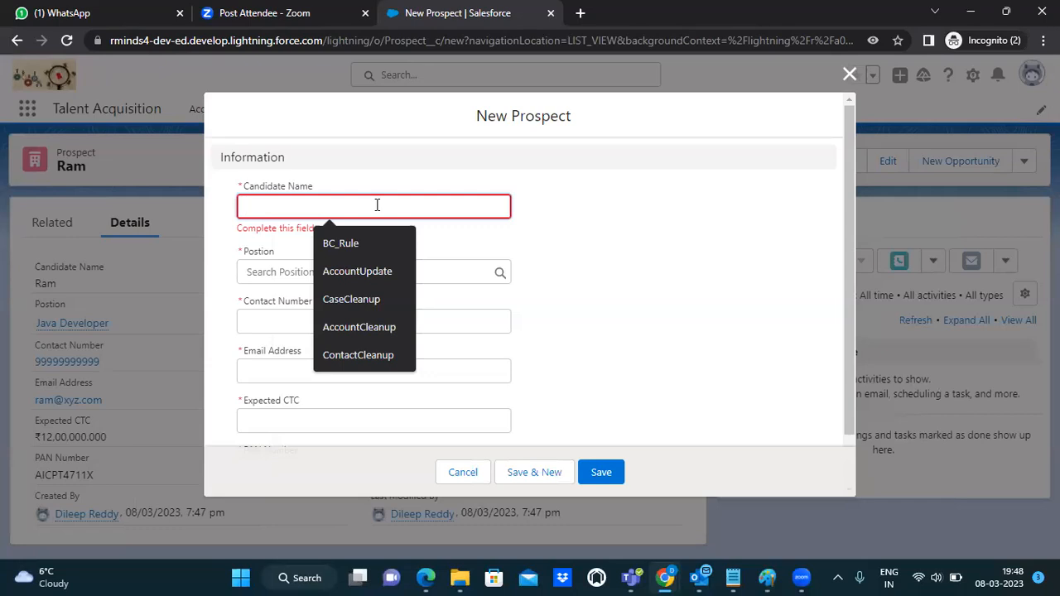
pyautogui.hotkey('alt', 'Tab')
pyautogui.hotkey('alt', 'Tab')
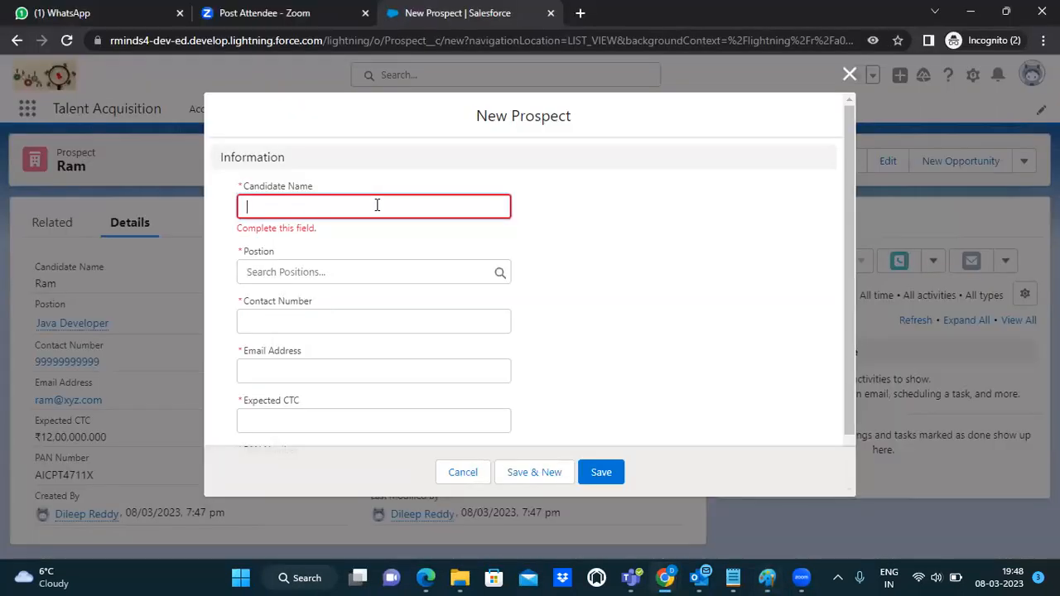
pyautogui.write('Selvan')
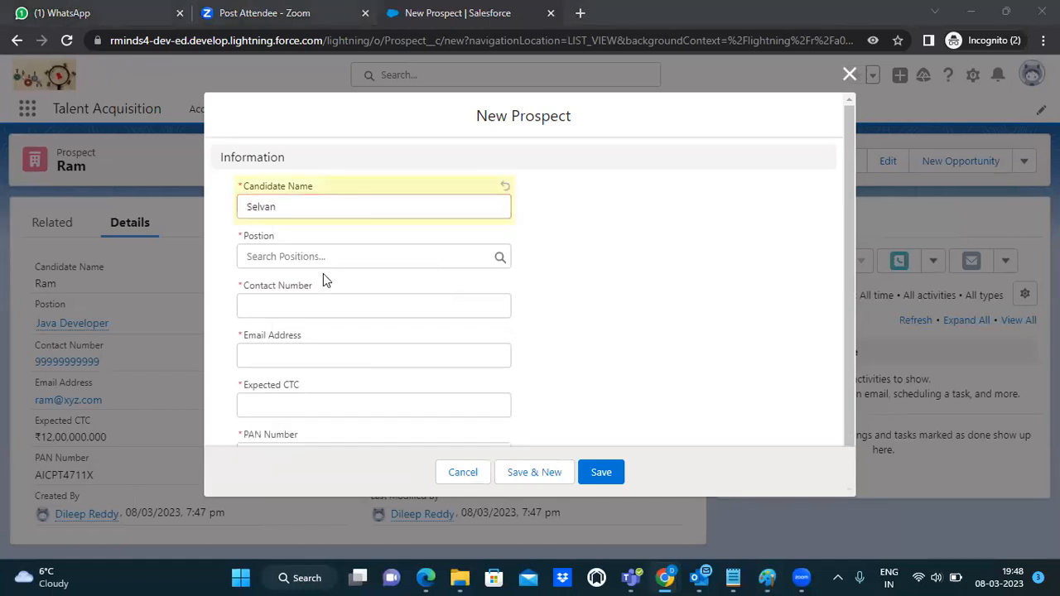
pyautogui.hotkey('alt', 'Tab')
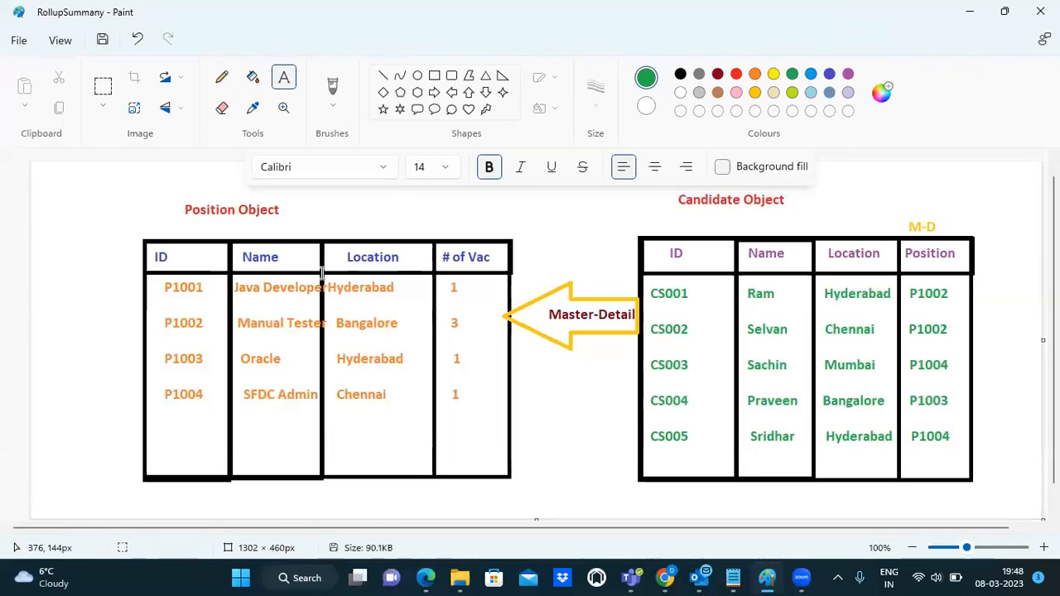
pyautogui.hotkey('alt', 'Tab')
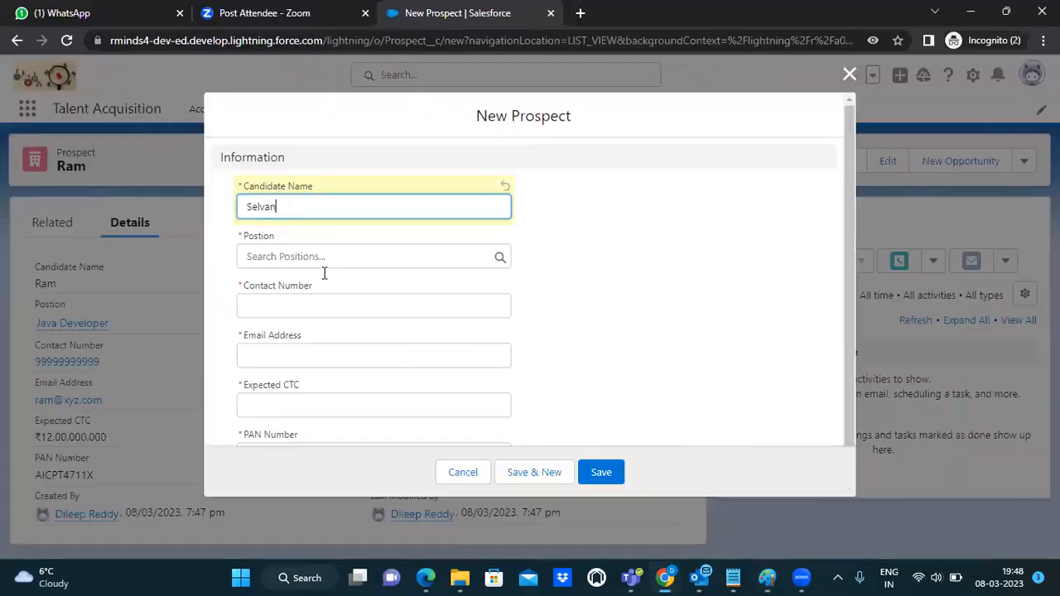
pyautogui.hotkey('alt', 'Tab')
pyautogui.hotkey('alt', 'Tab')
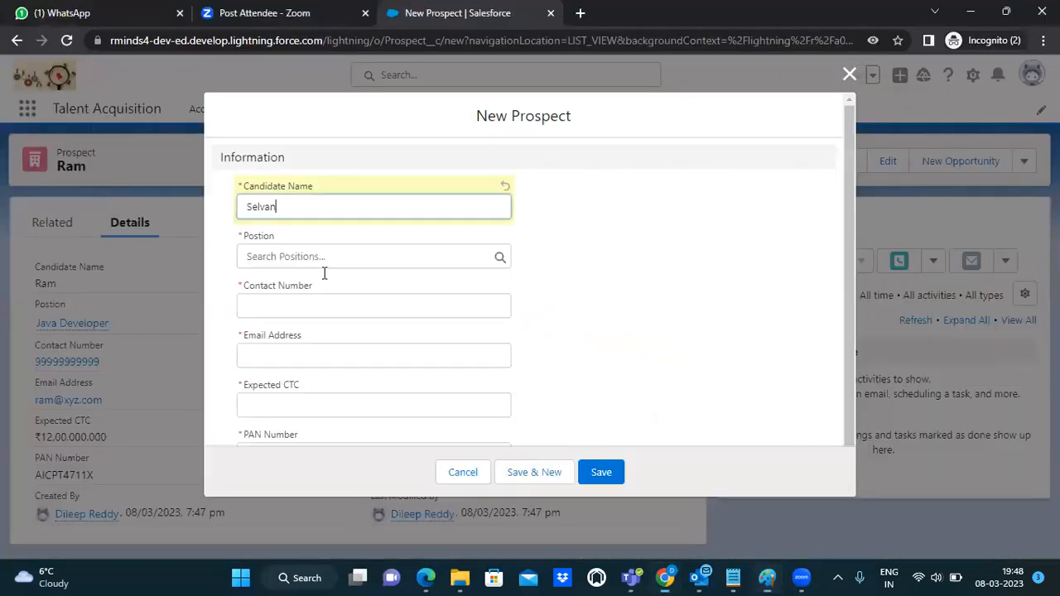
pyautogui.click(295, 262)
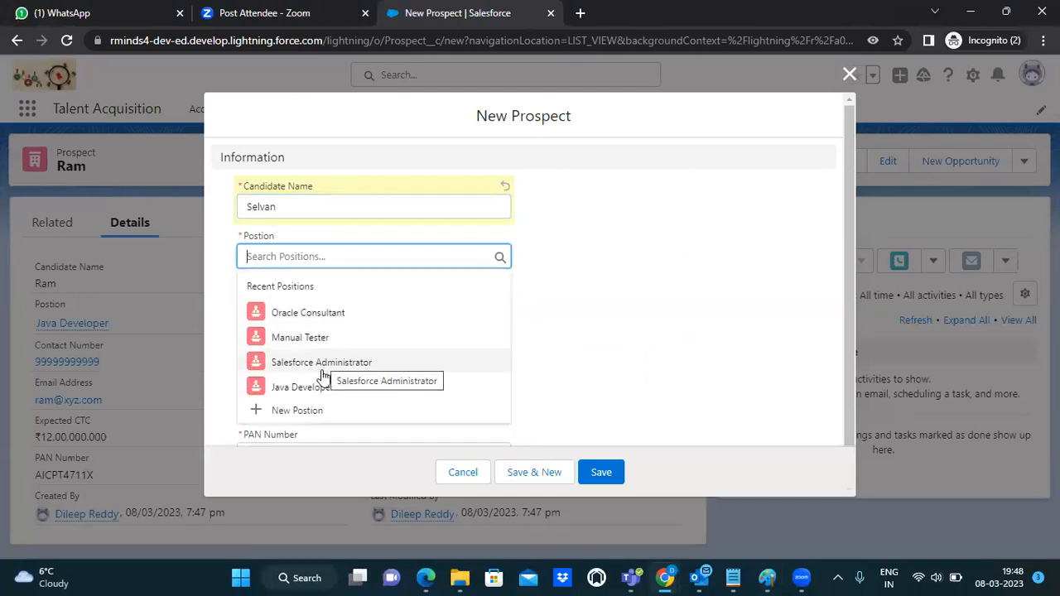
# Step: Link the prospect to Java Developer and enter the contact number and e-mail address
pyautogui.click(317, 393)
pyautogui.click(291, 307)
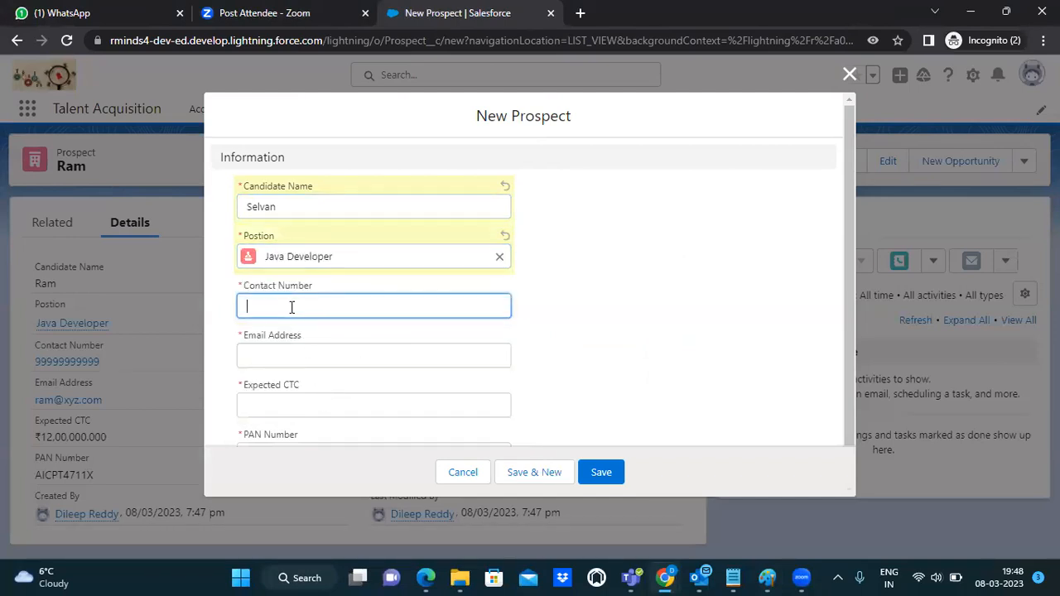
pyautogui.click(288, 351)
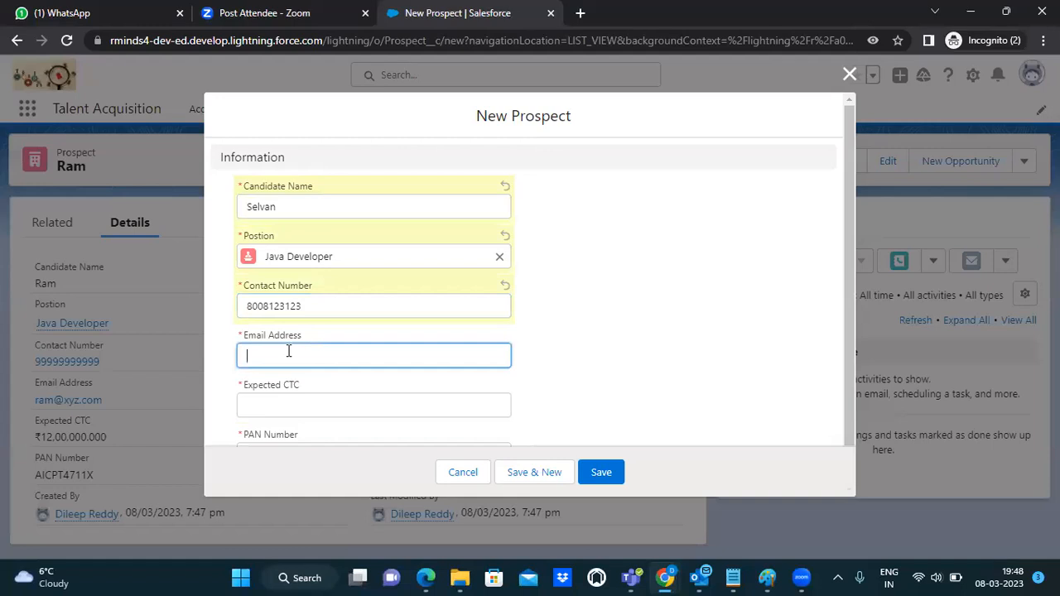
pyautogui.write('Selvan@abc.com')
# Step: Set the expected CTC to 1000000, enter the PAN number, and save the prospect
pyautogui.click(288, 406)
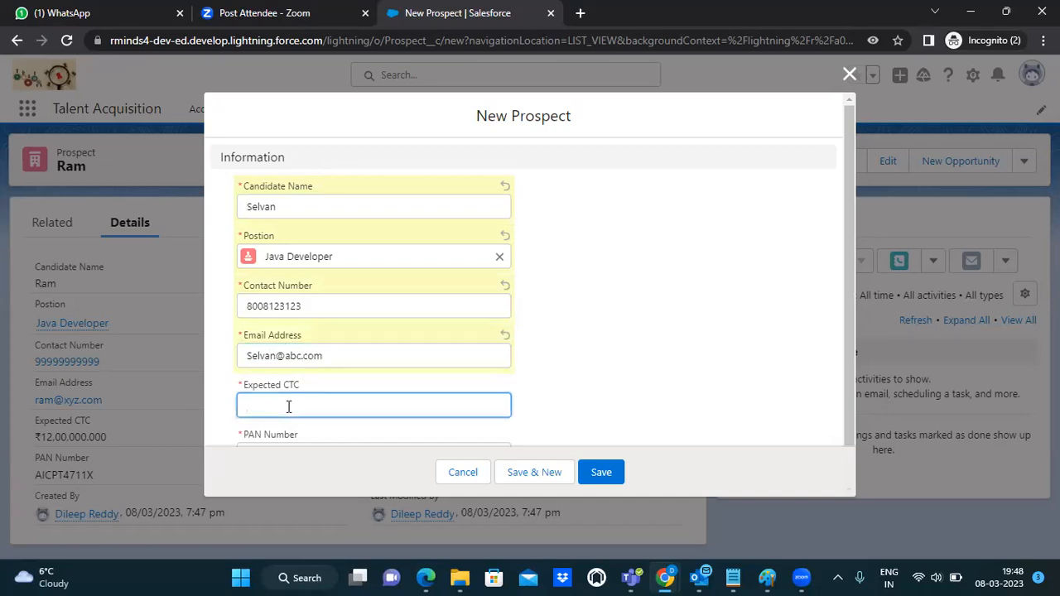
pyautogui.write('1000000')
pyautogui.moveTo(852, 289); pyautogui.dragTo(857, 366)
pyautogui.click(292, 411)
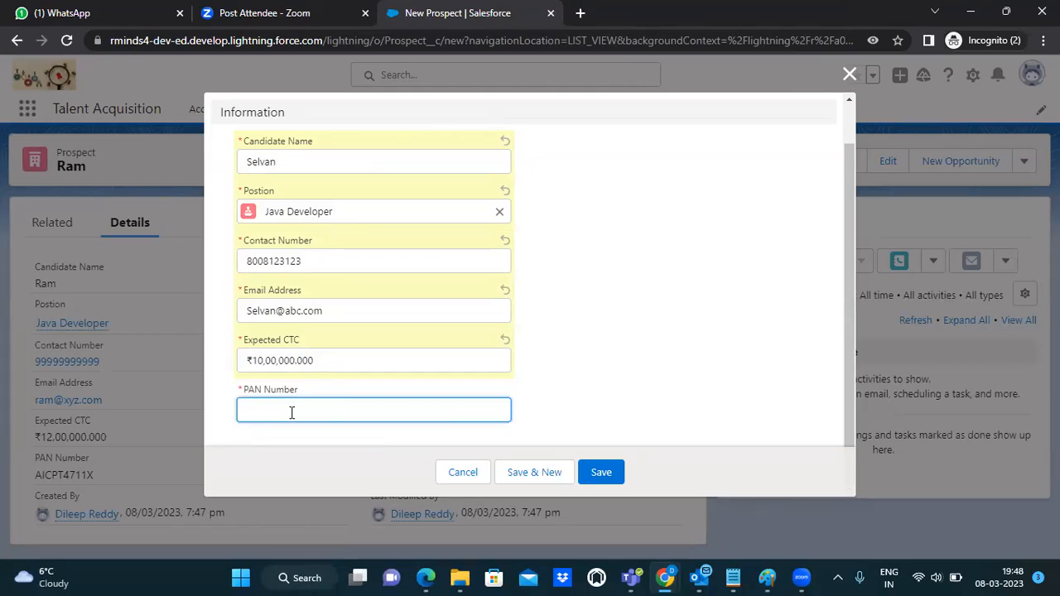
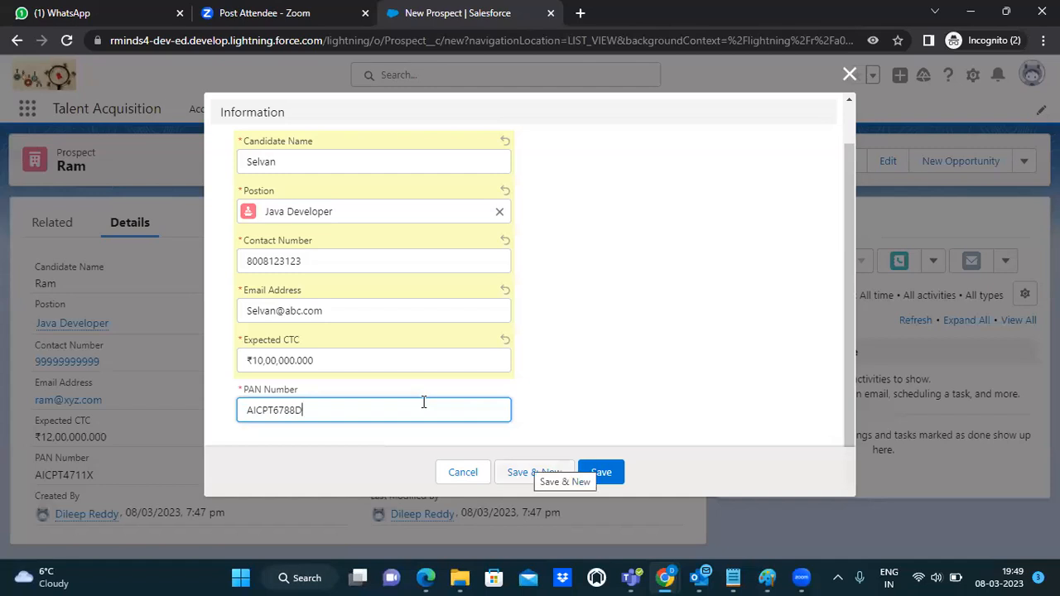
pyautogui.press('Return')
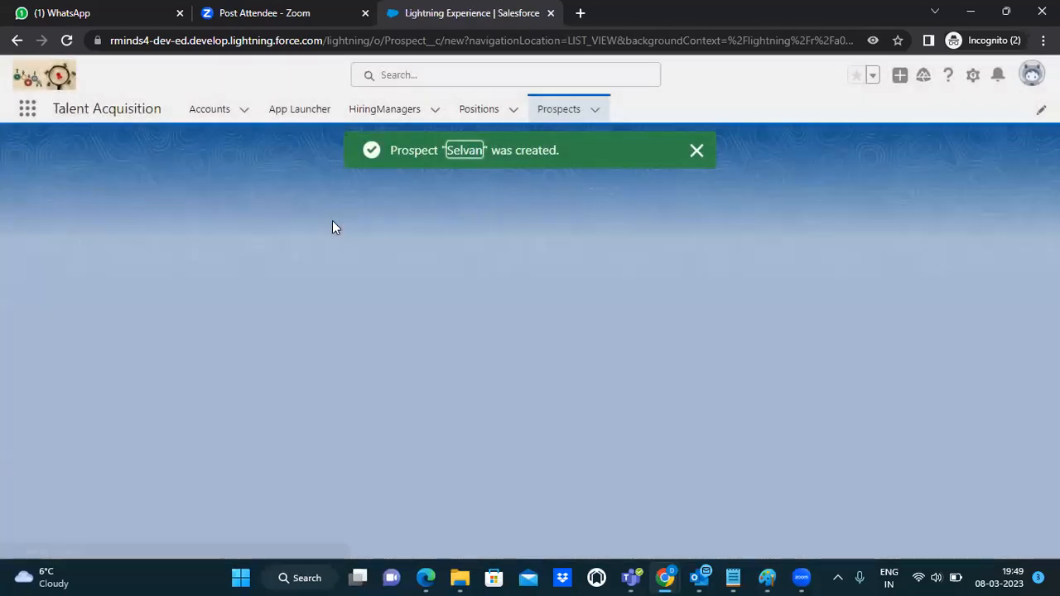
pyautogui.hotkey('alt', 'Tab')
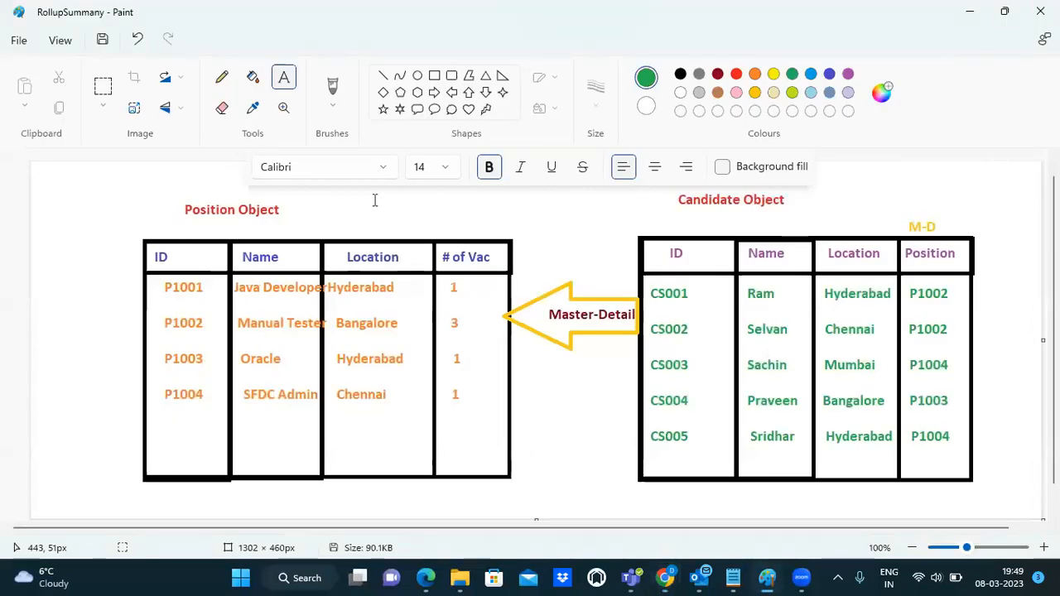
# Step: Enter the third candidate's name, fixing a typo, and link the prospect to Salesforce Administrator
pyautogui.hotkey('alt', 'Tab')
pyautogui.hotkey('alt', 'Tab')
pyautogui.hotkey('alt', 'Tab')
pyautogui.write('Schin')
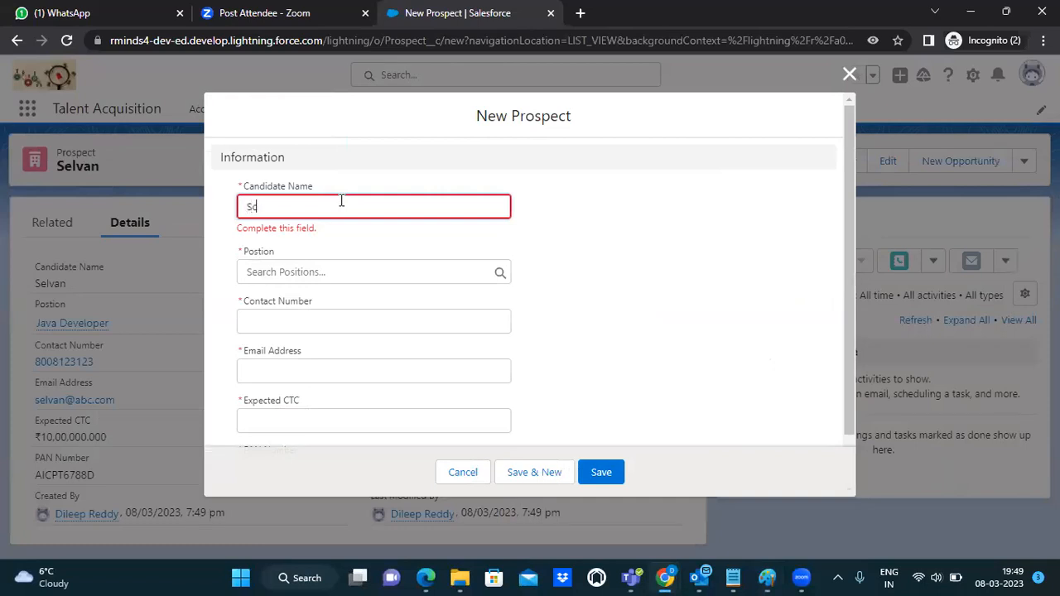
pyautogui.press('BackSpace')
pyautogui.press('BackSpace')
pyautogui.press('BackSpace')
pyautogui.press('BackSpace')
pyautogui.write('achin')
pyautogui.click(299, 271)
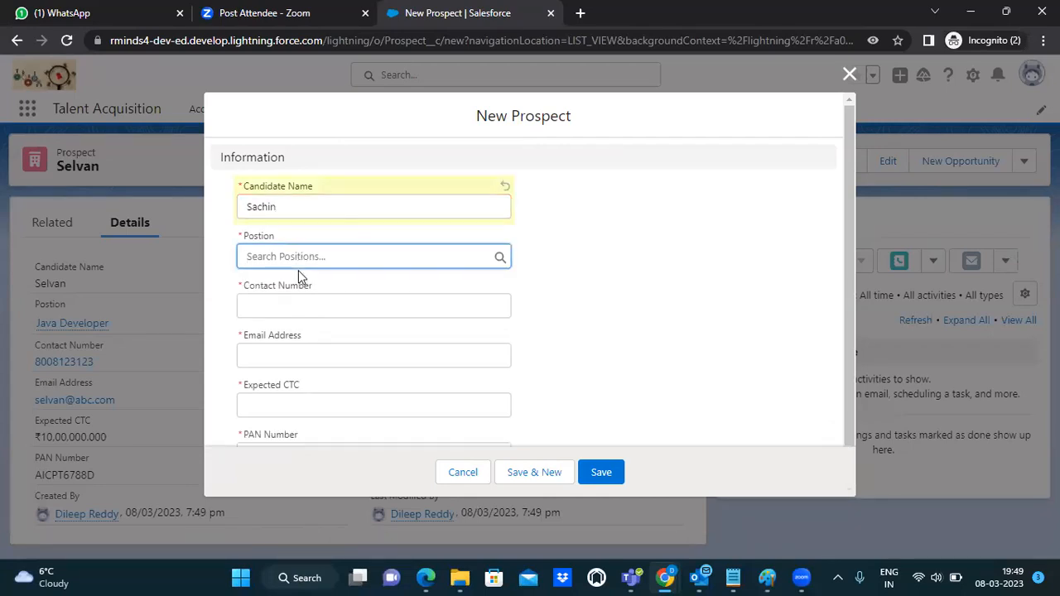
pyautogui.hotkey('alt', 'Tab')
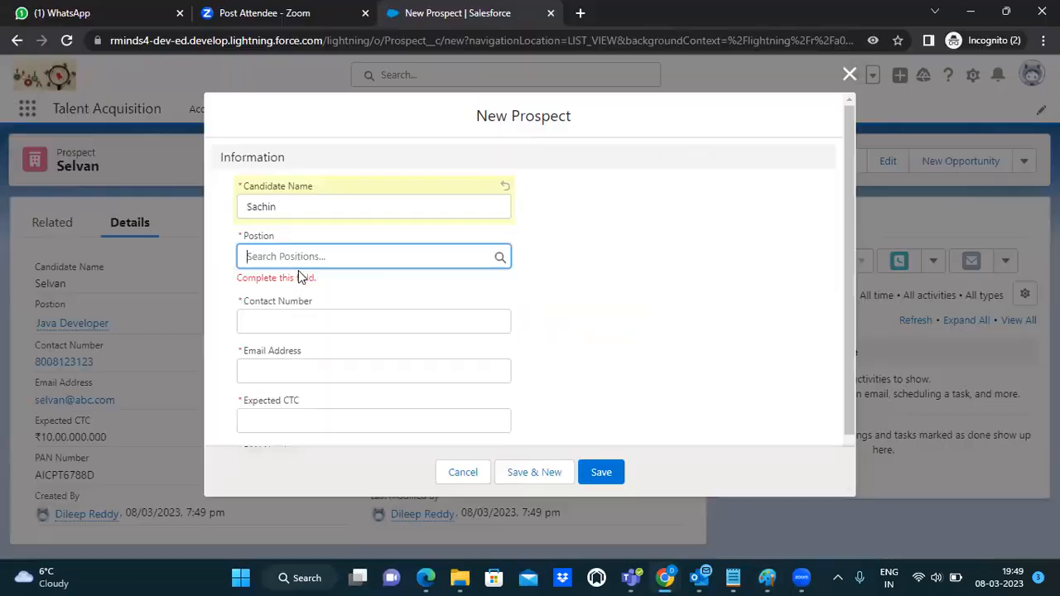
pyautogui.hotkey('alt', 'Tab')
pyautogui.click(282, 255)
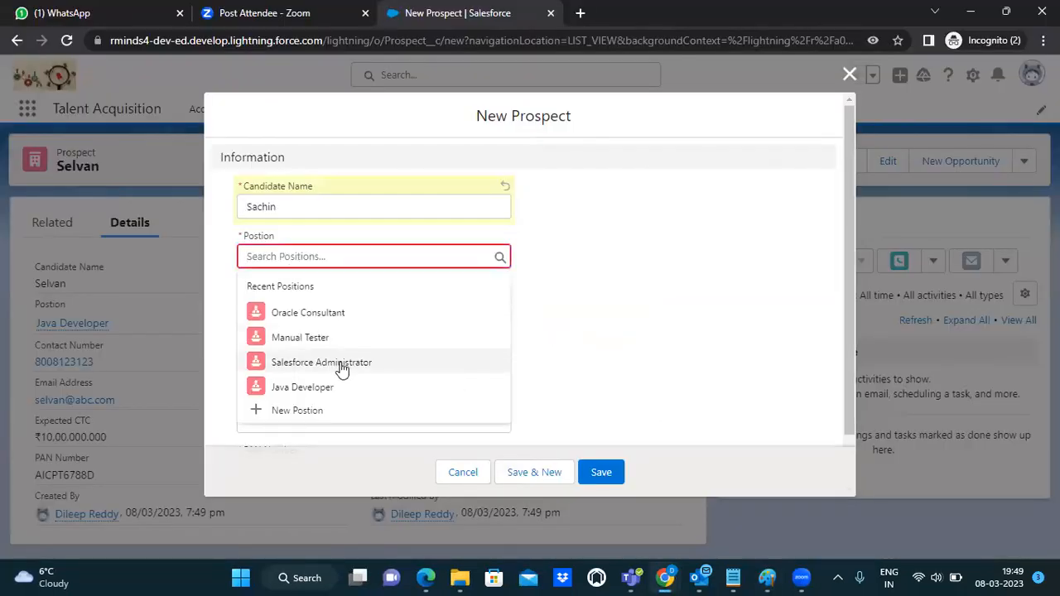
pyautogui.click(340, 365)
# Step: Fill in the contact number, a tcs.com e-mail address and an expected CTC of 1300000
pyautogui.click(342, 309)
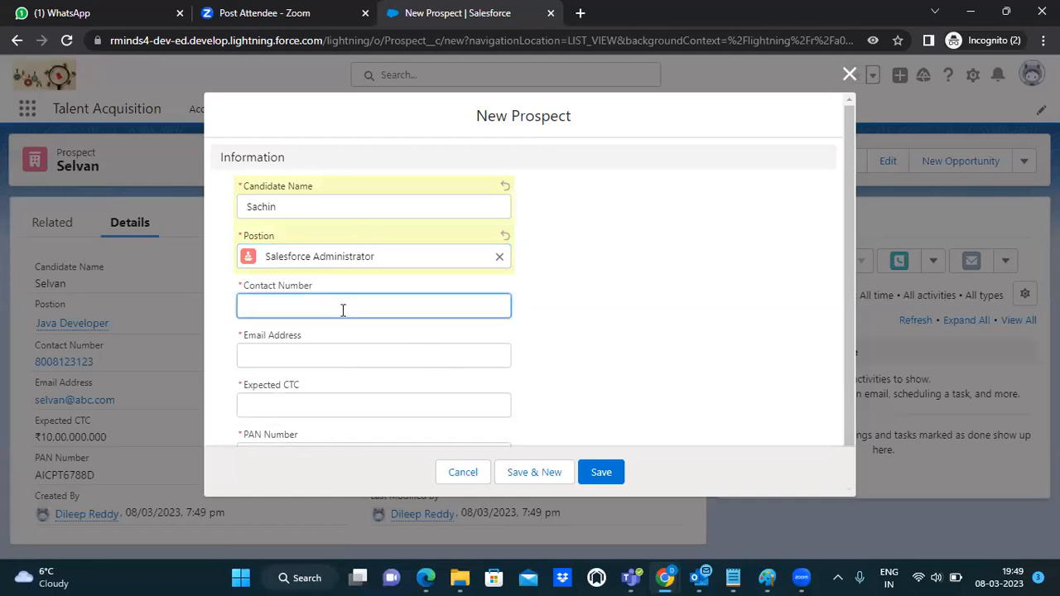
pyautogui.click(308, 356)
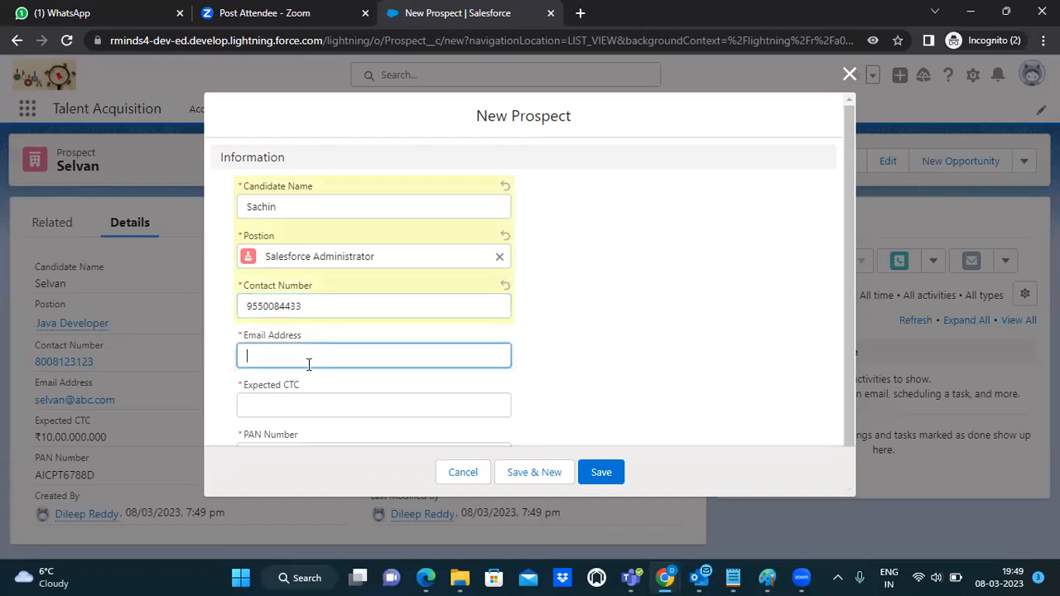
pyautogui.click(289, 402)
pyautogui.write('1')
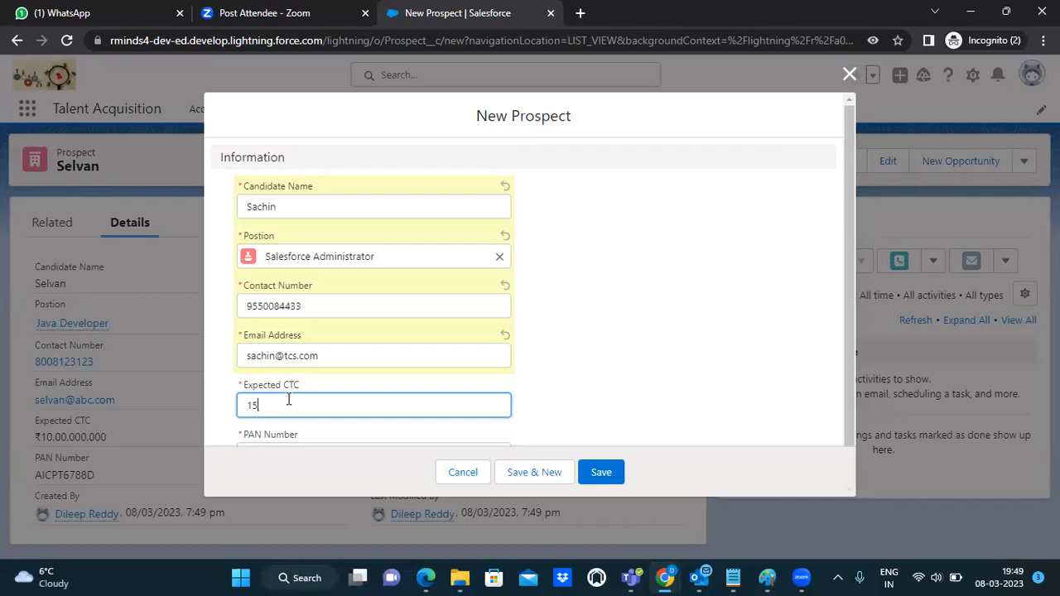
pyautogui.write('300000')
pyautogui.moveTo(847, 337); pyautogui.dragTo(858, 408)
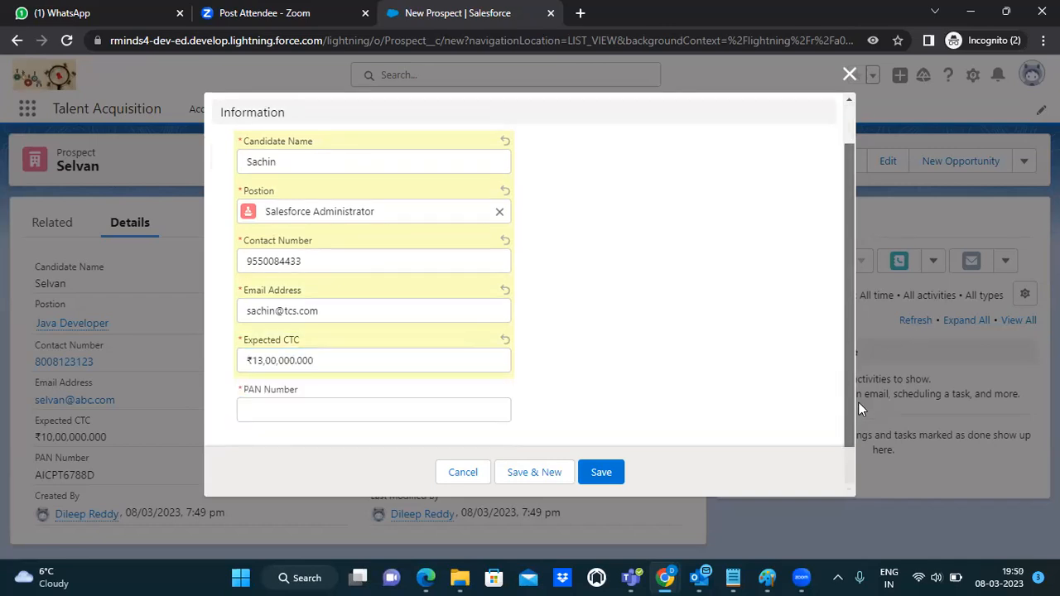
# Step: Enter the corrected PAN number and save with Save & New
pyautogui.click(315, 412)
pyautogui.write('AICPT')
pyautogui.press('BackSpace')
pyautogui.press('BackSpace')
pyautogui.press('BackSpace')
pyautogui.press('BackSpace')
pyautogui.press('BackSpace')
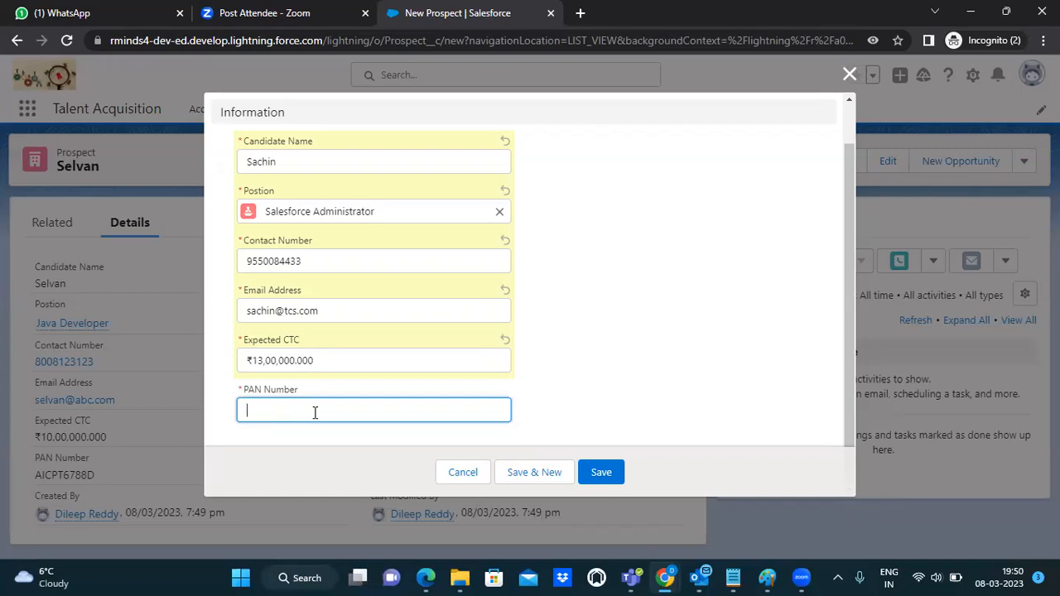
pyautogui.click(534, 472)
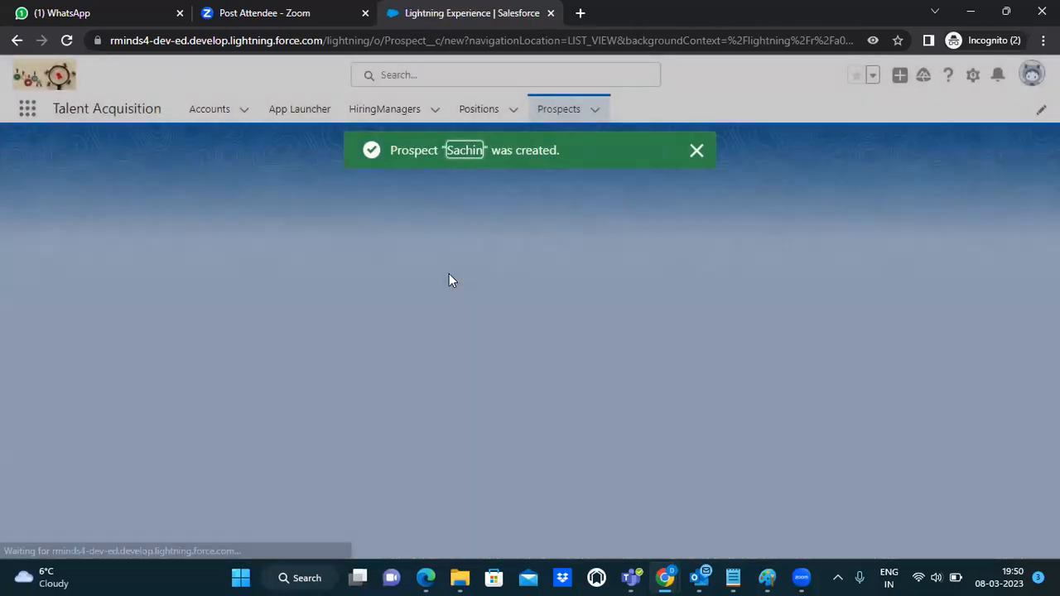
# Step: Enter the fourth candidate's name and link the prospect to the Oracle Consultant position
pyautogui.hotkey('alt', 'Tab')
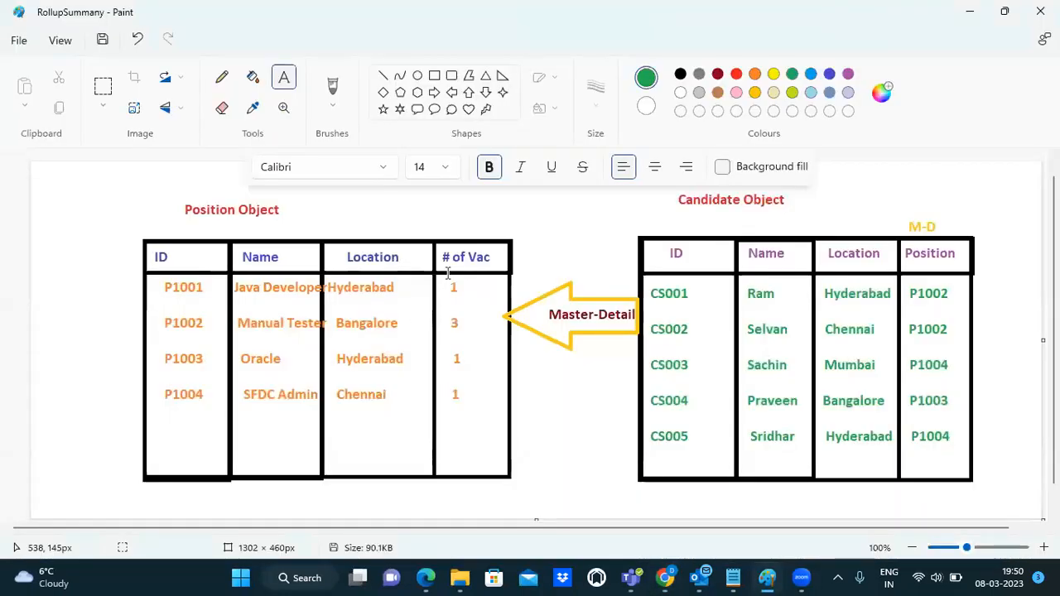
pyautogui.hotkey('alt', 'Tab')
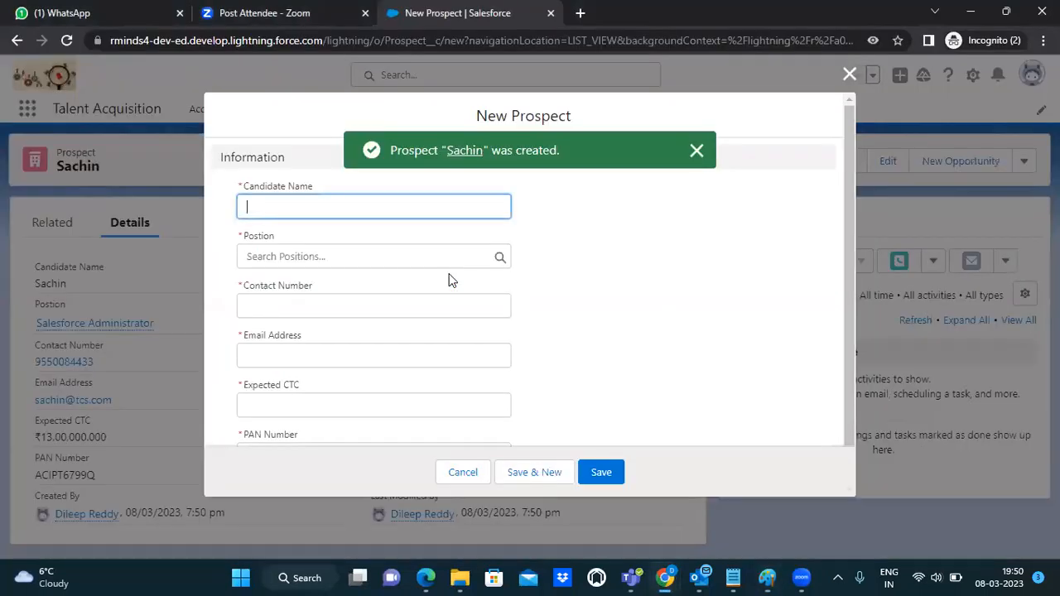
pyautogui.write('p')
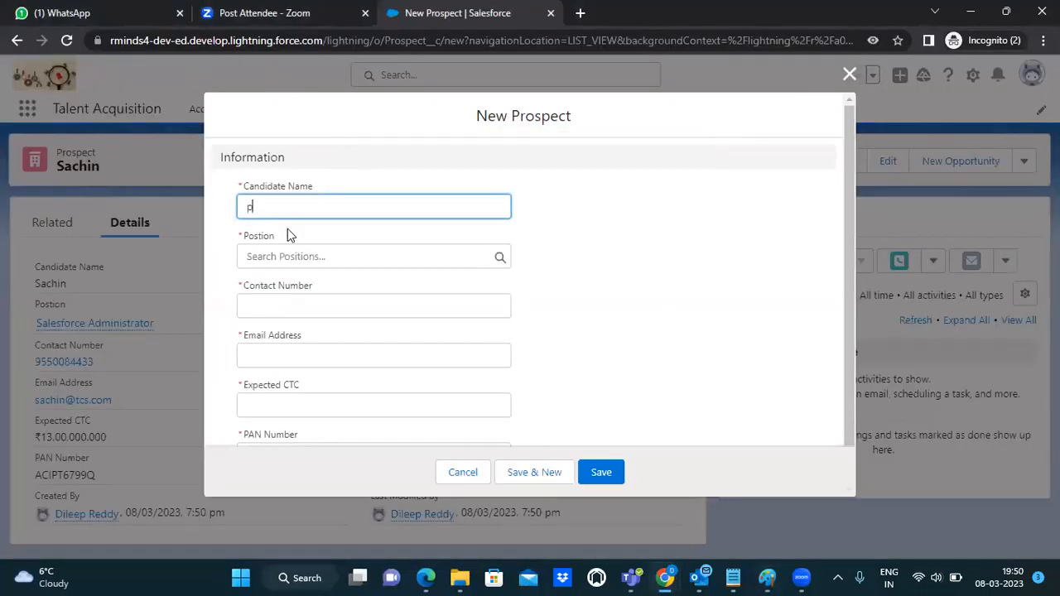
pyautogui.press('BackSpace')
pyautogui.write('Pe')
pyautogui.write('aveen')
pyautogui.click(281, 254)
pyautogui.hotkey('alt', 'Tab')
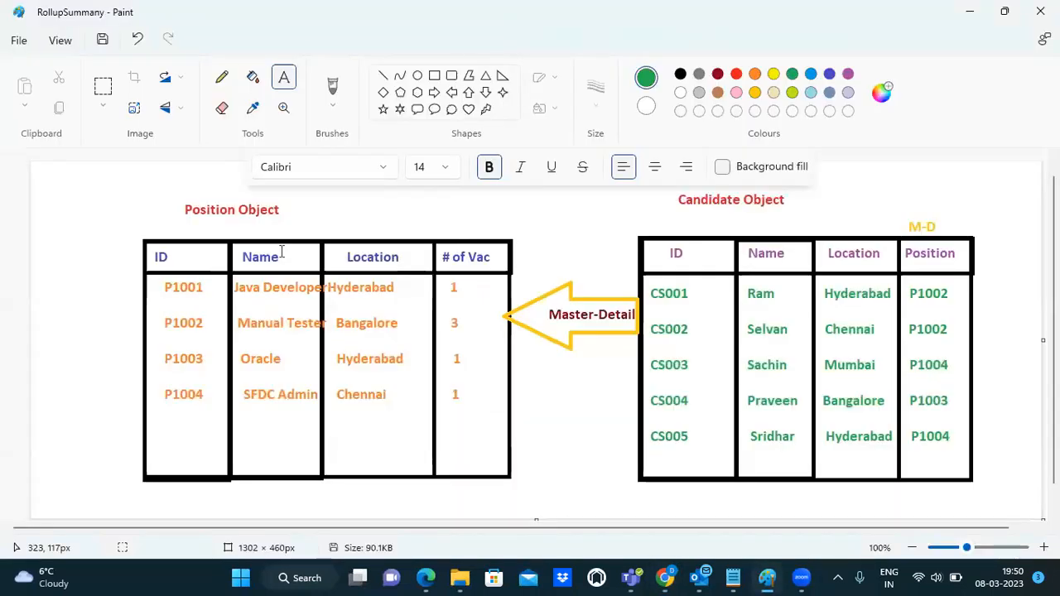
pyautogui.hotkey('alt', 'Tab')
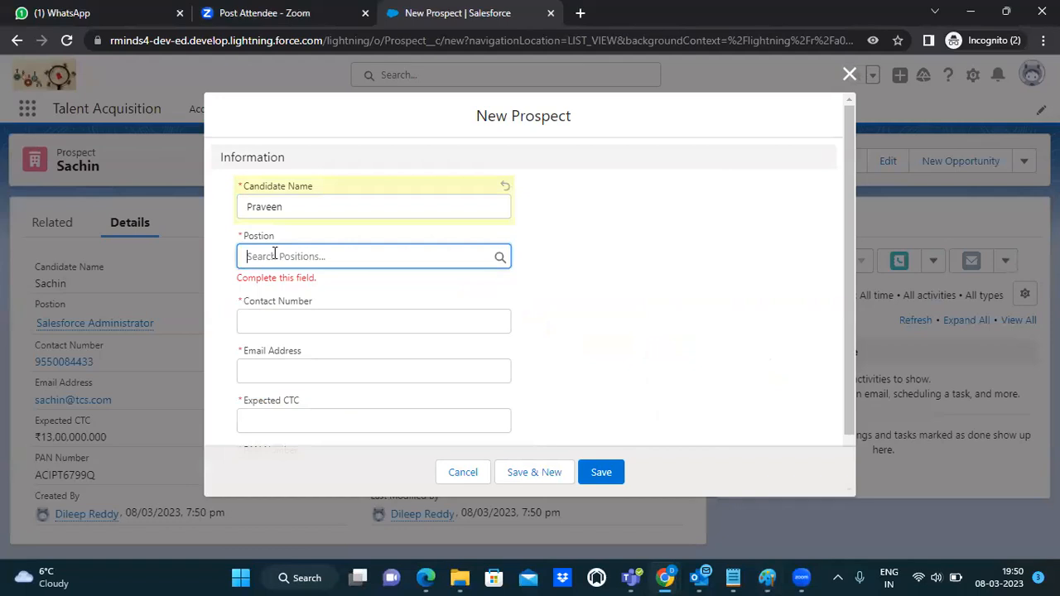
pyautogui.click(271, 256)
pyautogui.click(304, 312)
# Step: Fill in the contact number, a deloitte.com e-mail address and an expected CTC of 1400000
pyautogui.click(294, 306)
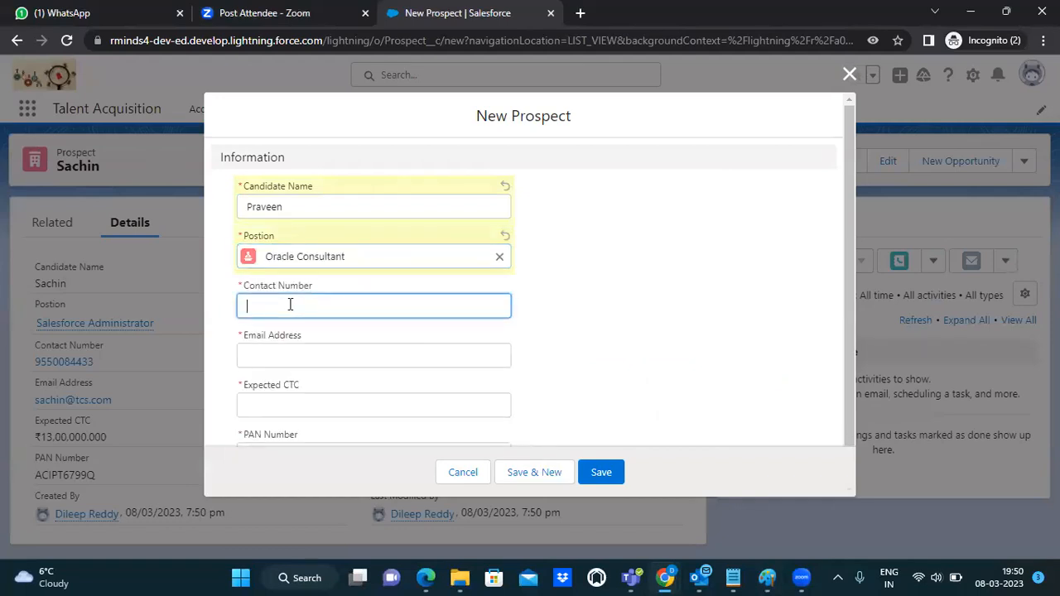
pyautogui.click(292, 354)
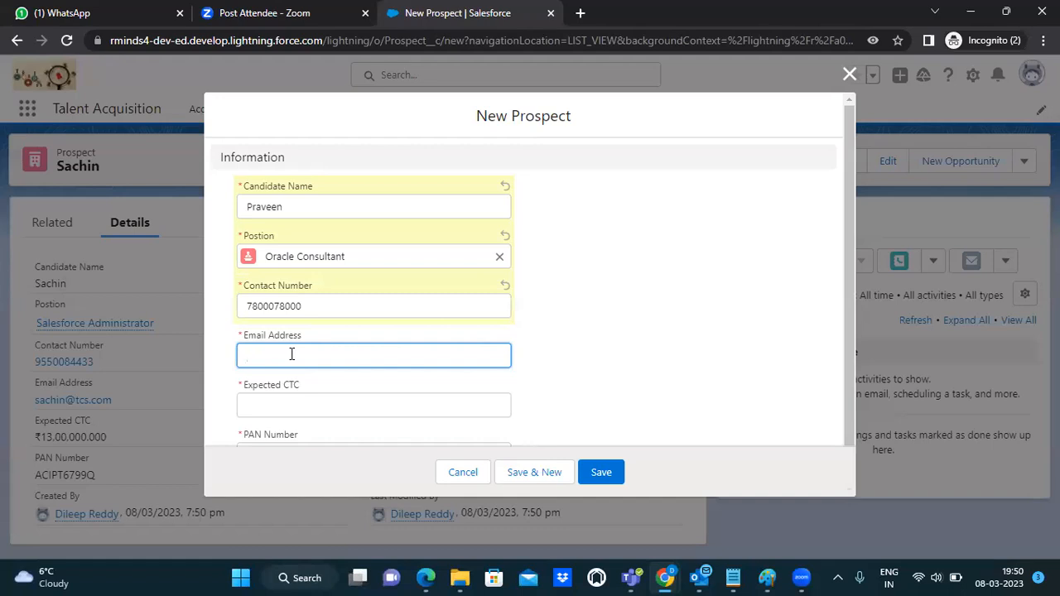
pyautogui.click(293, 406)
pyautogui.write('1')
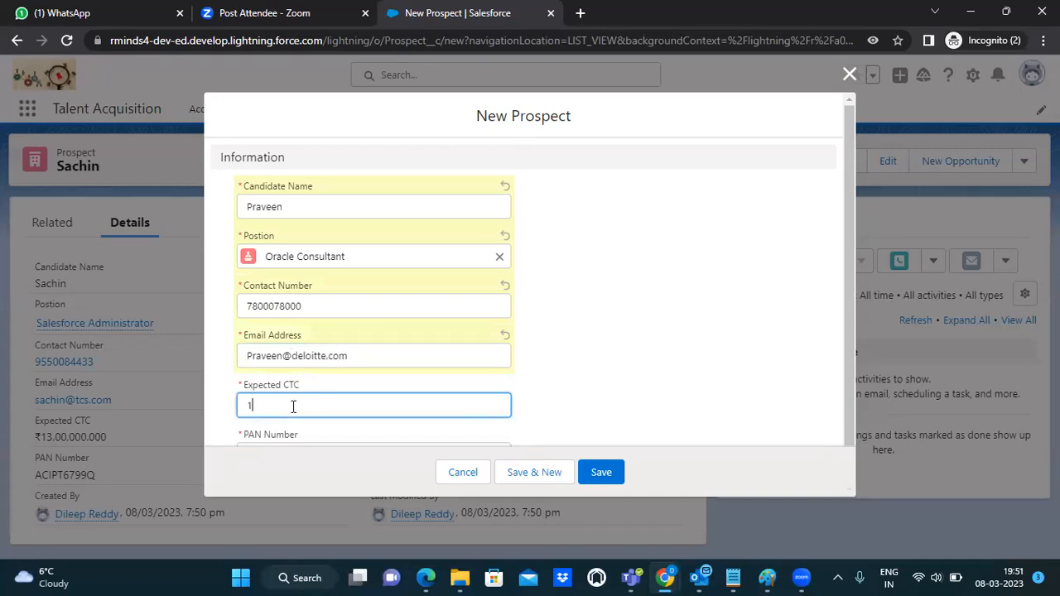
pyautogui.write('400000')
# Step: Enter the PAN number and save, opening a fresh New Prospect form
pyautogui.press('Tab')
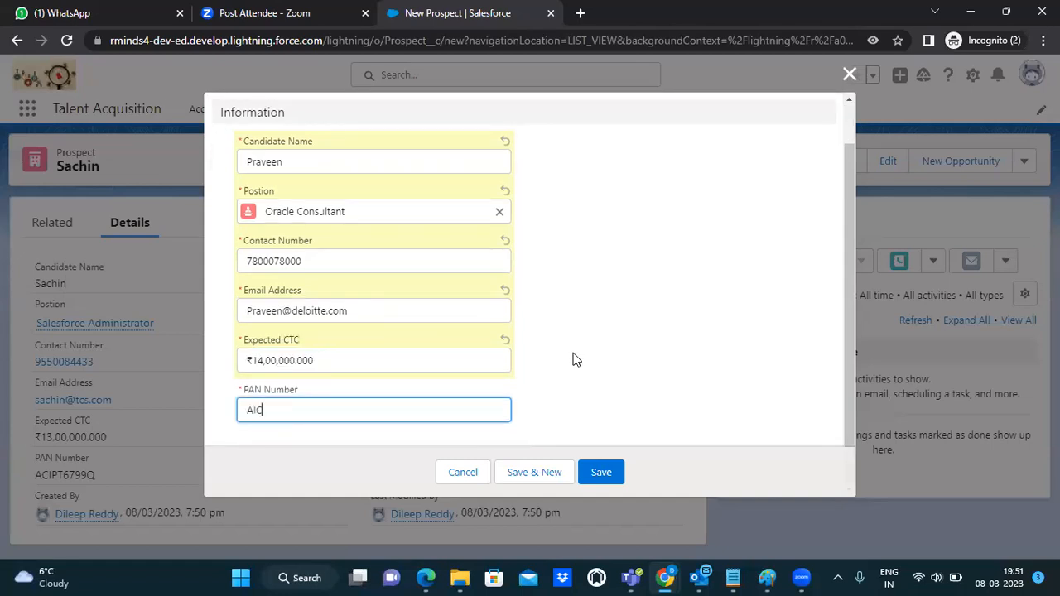
pyautogui.press('Tab')
pyautogui.press('Return')
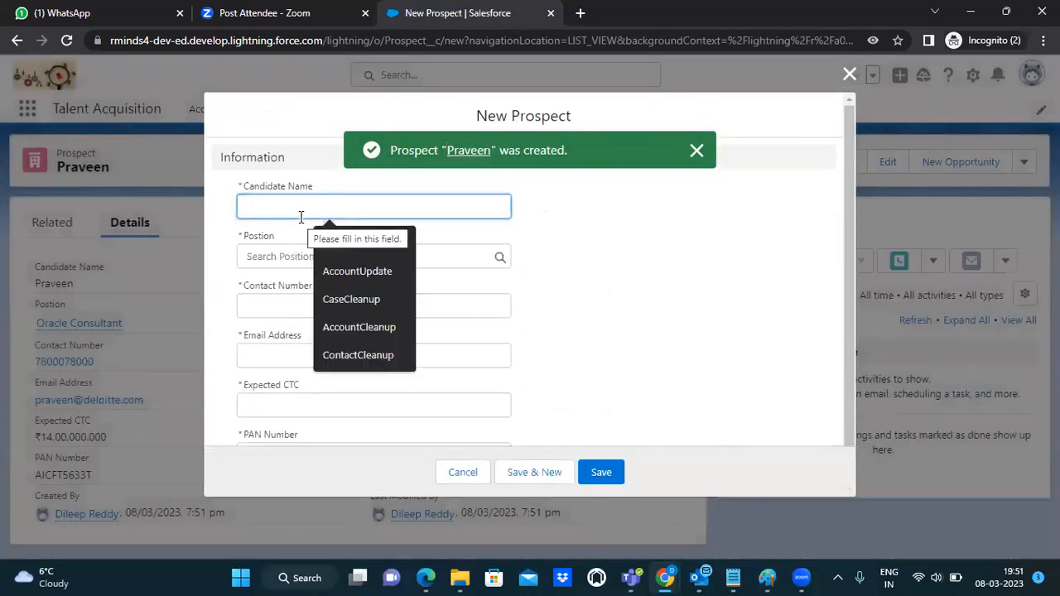
# Step: Enter the fifth candidate's name and link the prospect to Salesforce Administrator from Recent Positions
pyautogui.hotkey('alt', 'Tab')
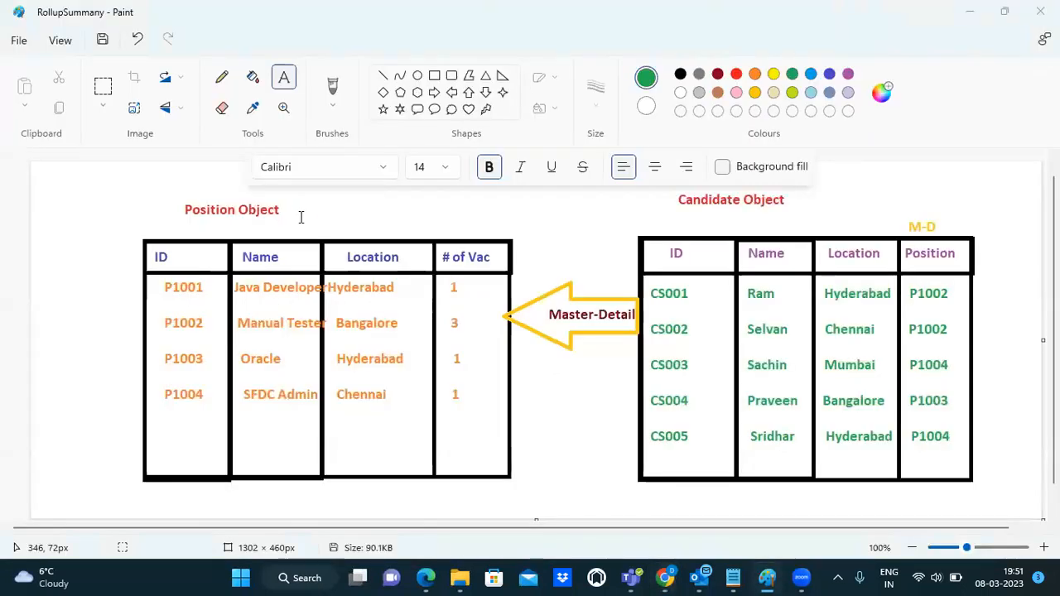
pyautogui.hotkey('alt', 'Tab')
pyautogui.write('Sridhar')
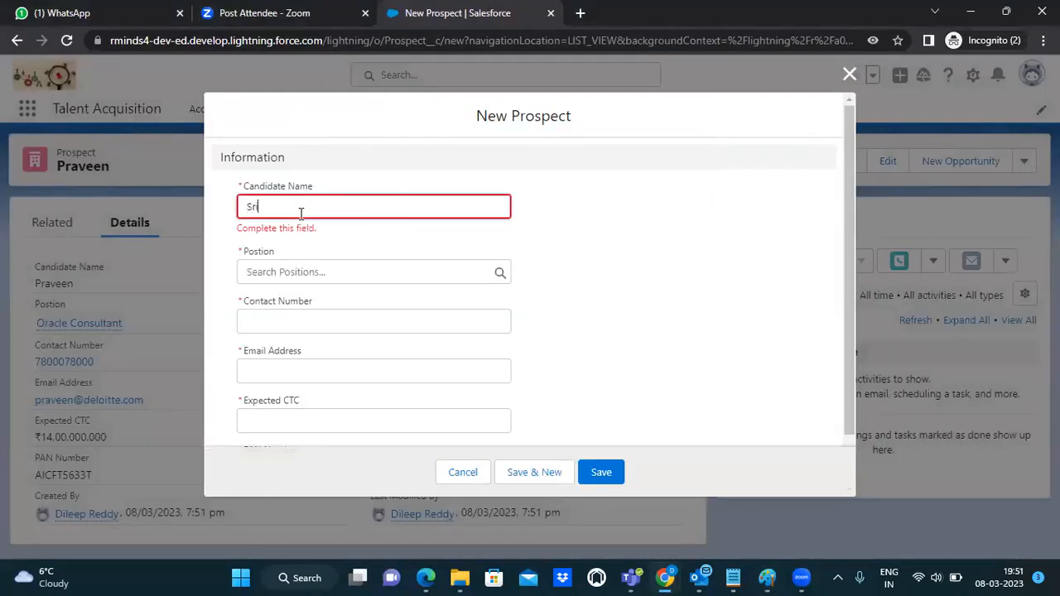
pyautogui.click(276, 272)
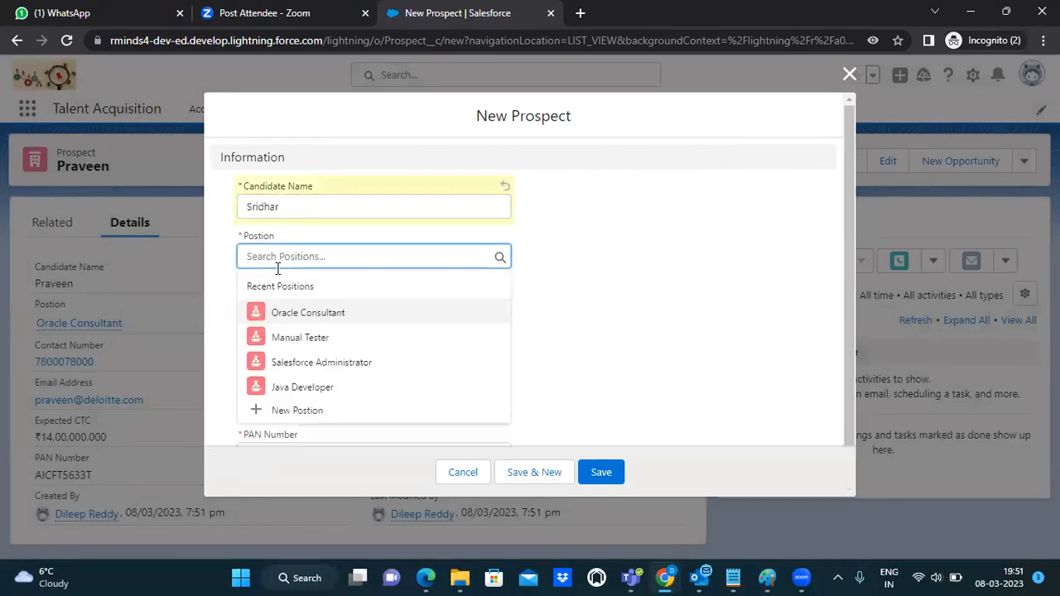
pyautogui.hotkey('alt', 'Tab')
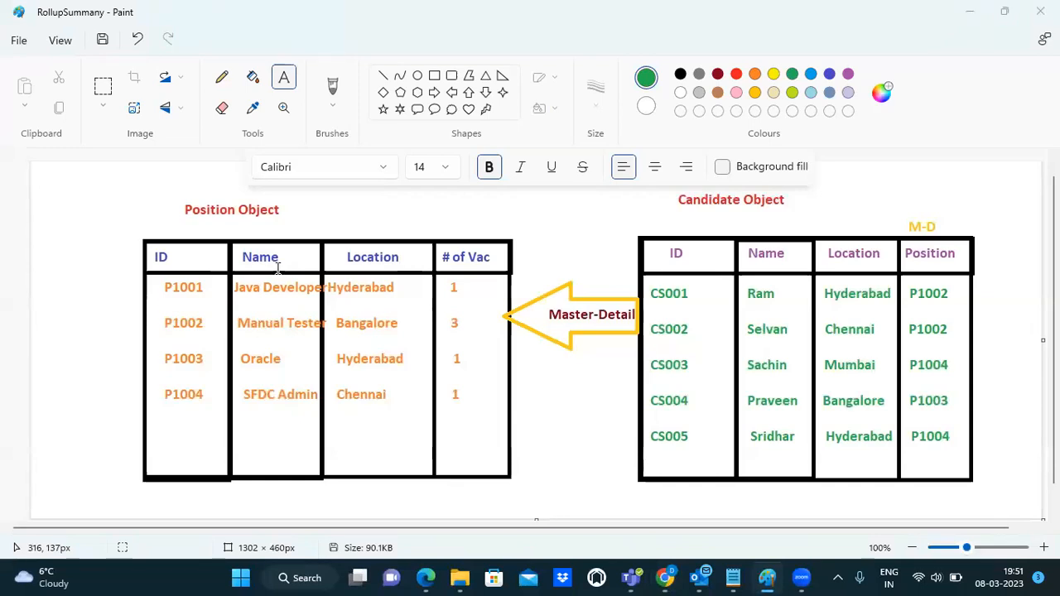
pyautogui.hotkey('alt', 'Tab')
pyautogui.click(257, 258)
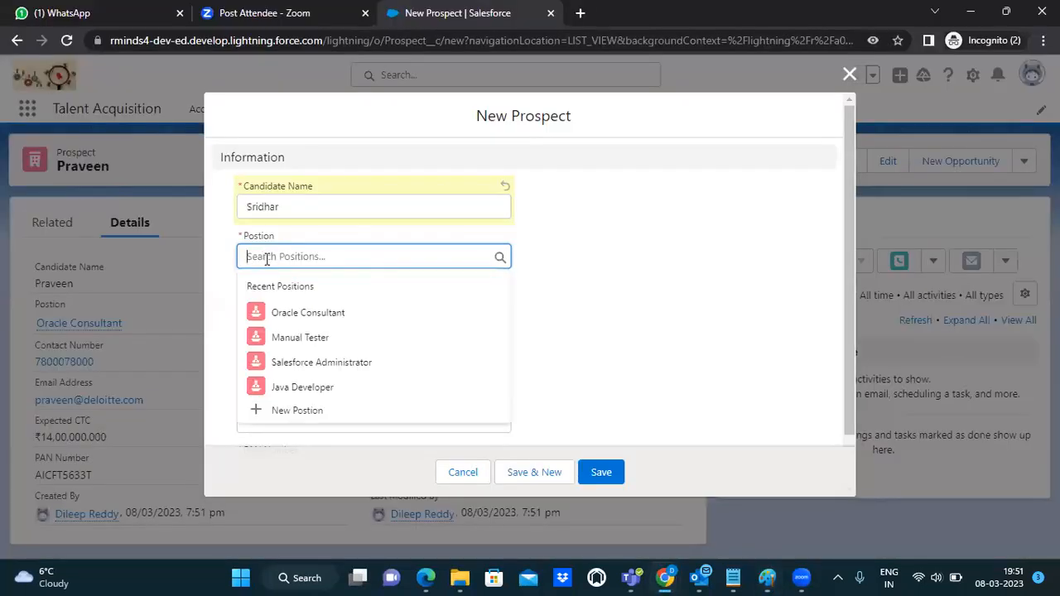
pyautogui.click(306, 361)
# Step: Fill in the contact number, an ibm.com e-mail, expected CTC 1400000 and PAN, then save
pyautogui.click(278, 309)
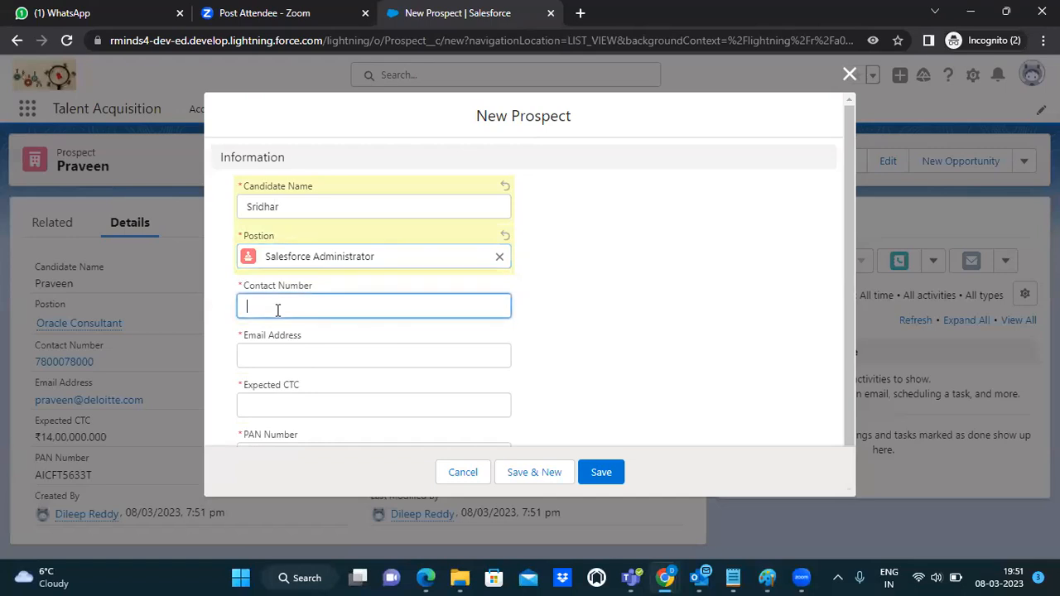
pyautogui.click(276, 353)
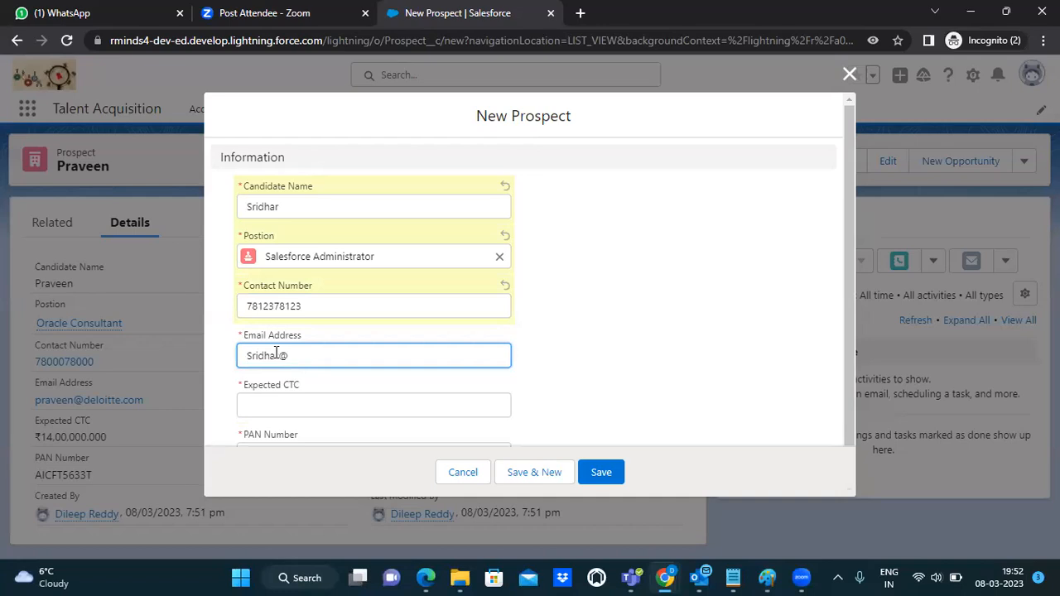
pyautogui.click(287, 414)
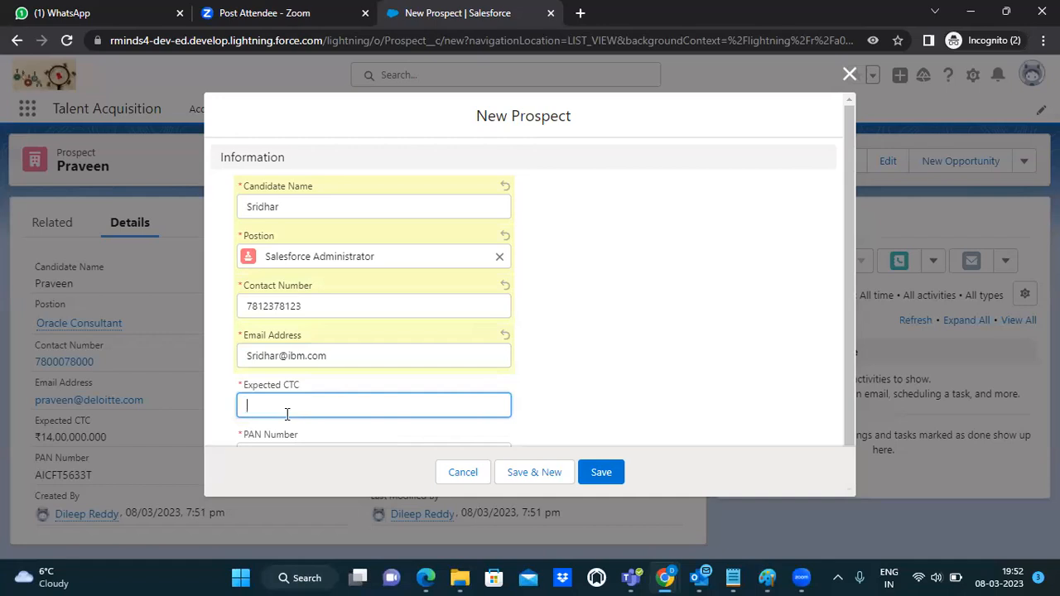
pyautogui.write('1400000')
pyautogui.press('Tab')
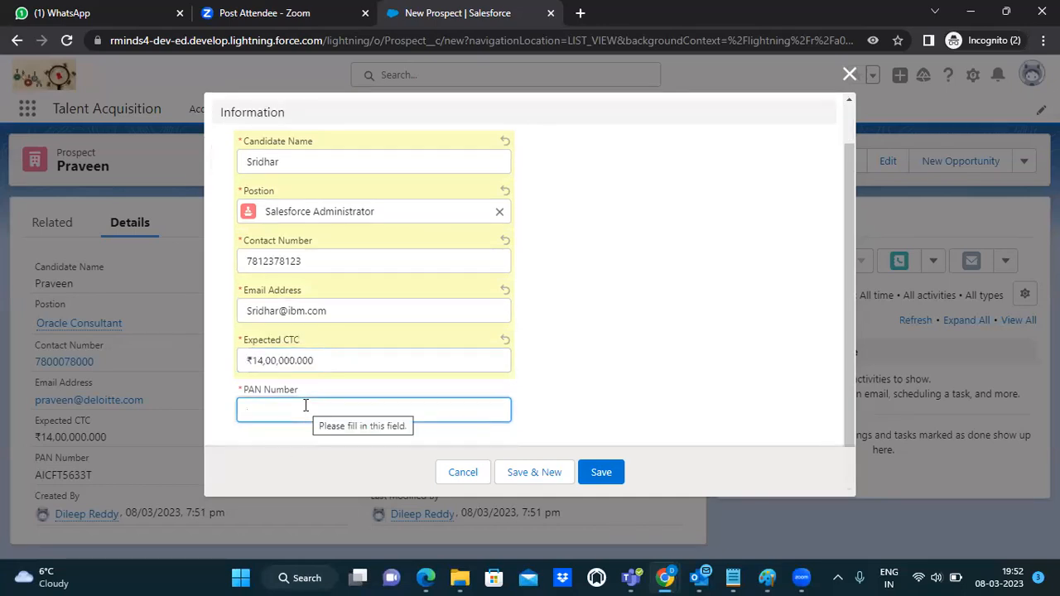
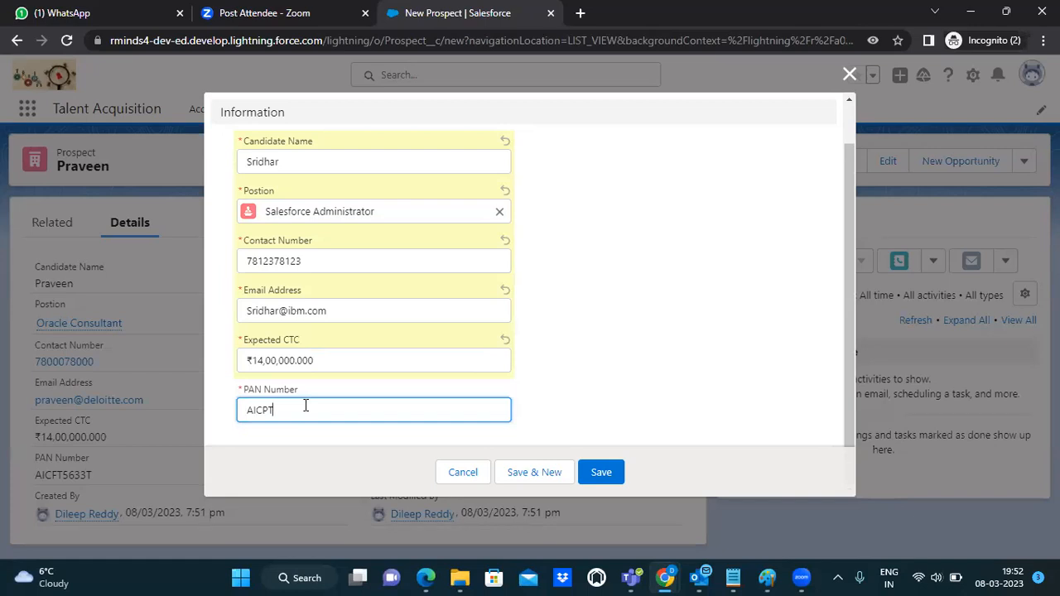
pyautogui.press('Return')
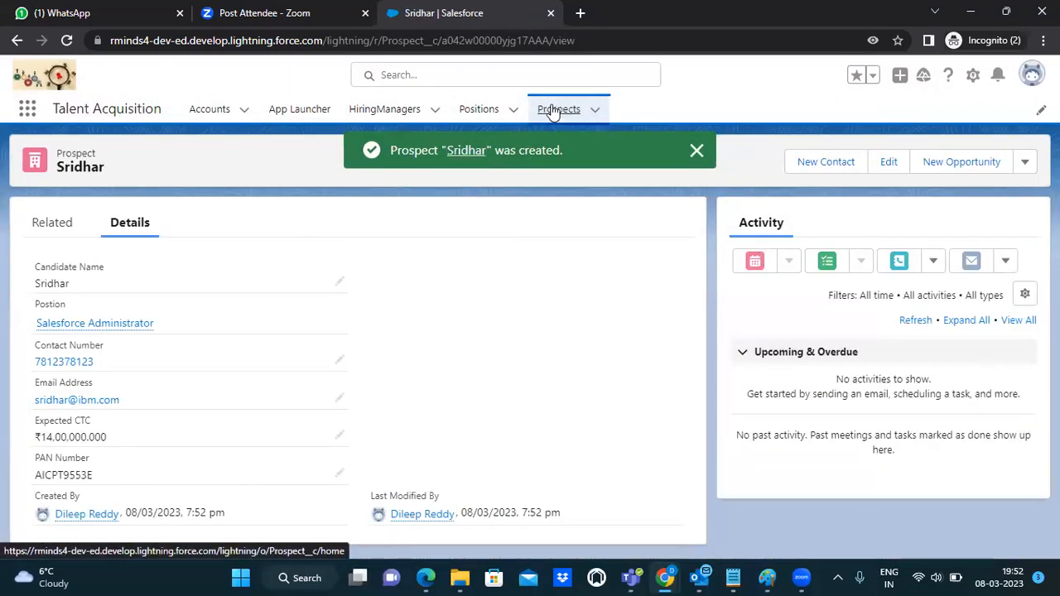
# Step: Review the Prospects list of five and the Positions list of four, then return to the Paint diagram
pyautogui.click(555, 110)
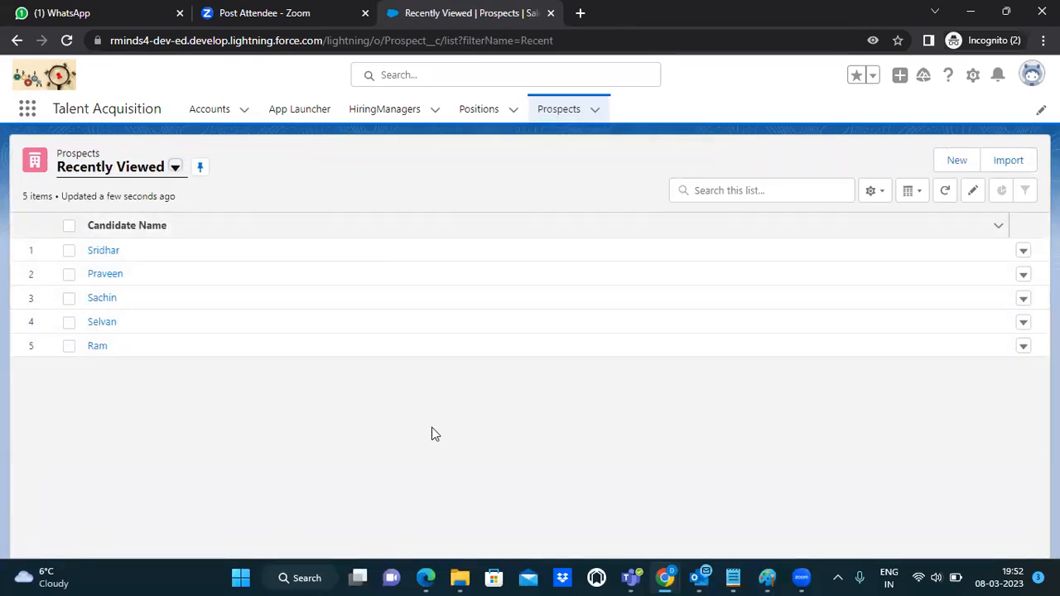
pyautogui.click(466, 116)
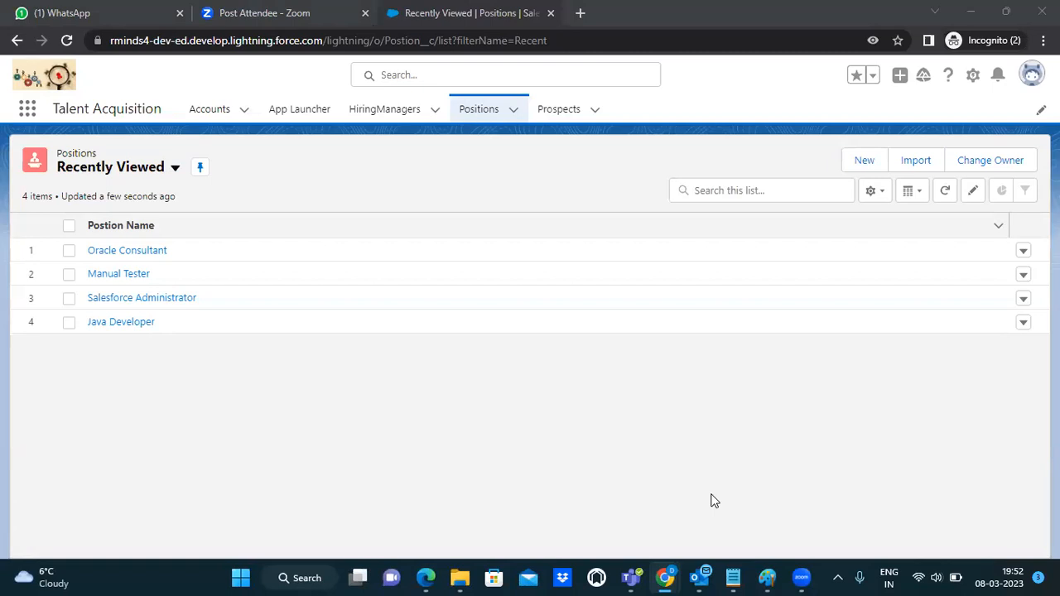
pyautogui.hotkey('alt', 'Tab')
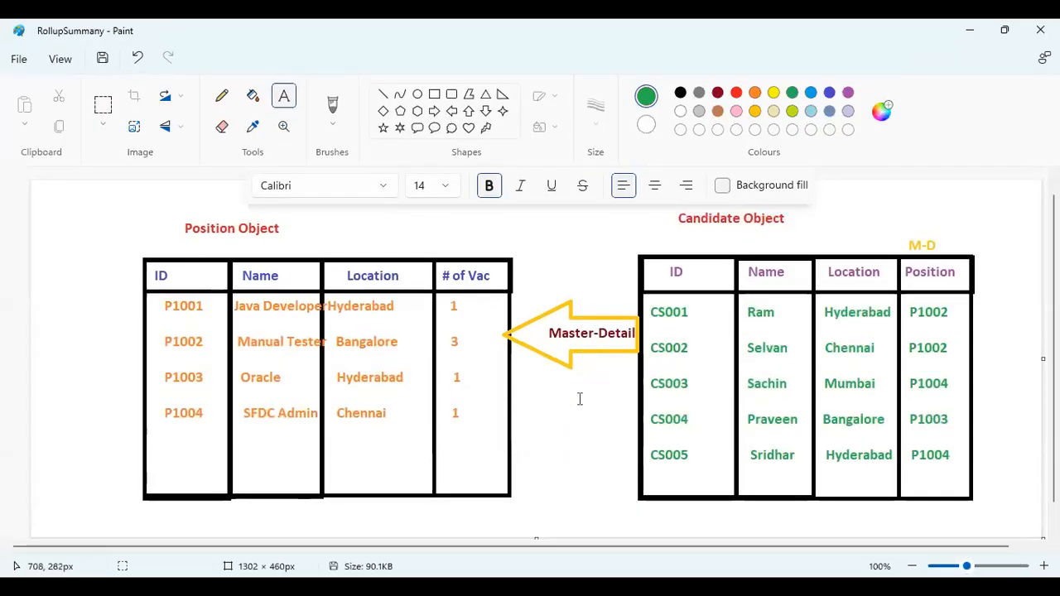
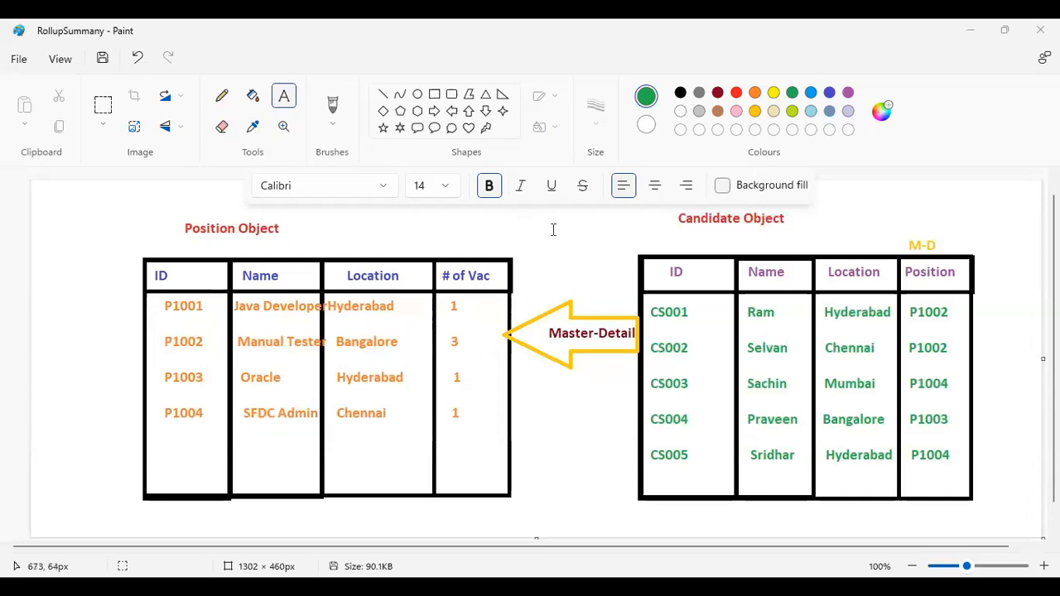
# Step: Draw a tall green rectangle beside the # of Vac column, with a small header cell at its top
pyautogui.click(435, 95)
pyautogui.moveTo(510, 258); pyautogui.dragTo(561, 440)
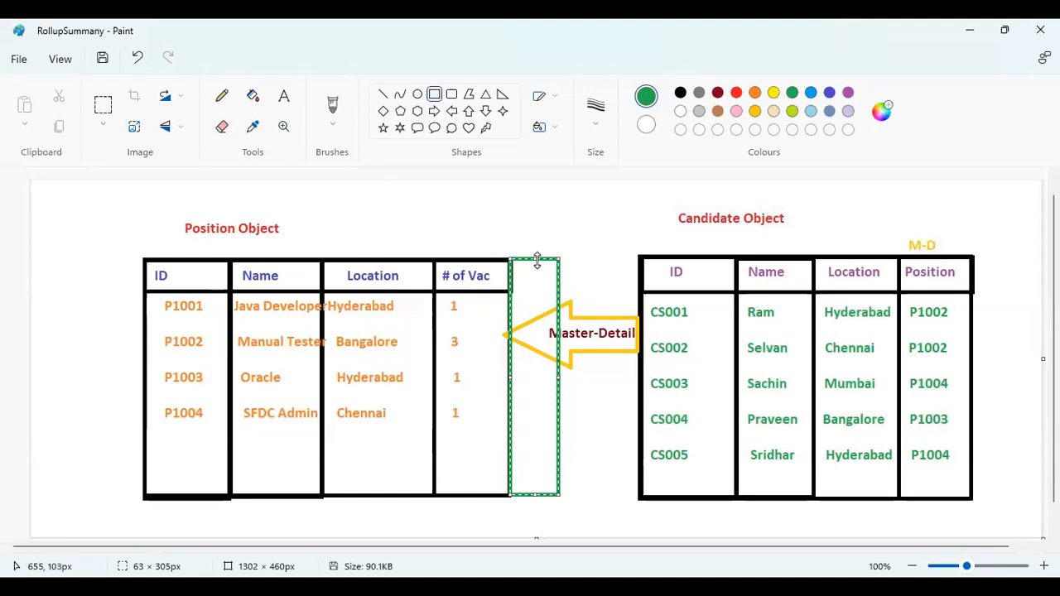
pyautogui.click(506, 232)
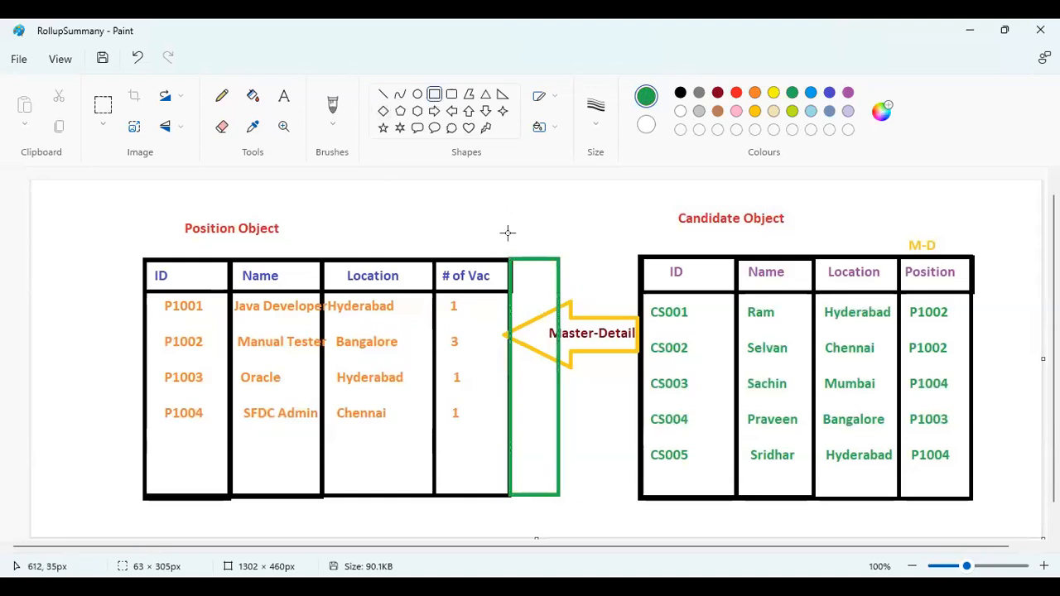
pyautogui.moveTo(510, 259); pyautogui.dragTo(562, 299)
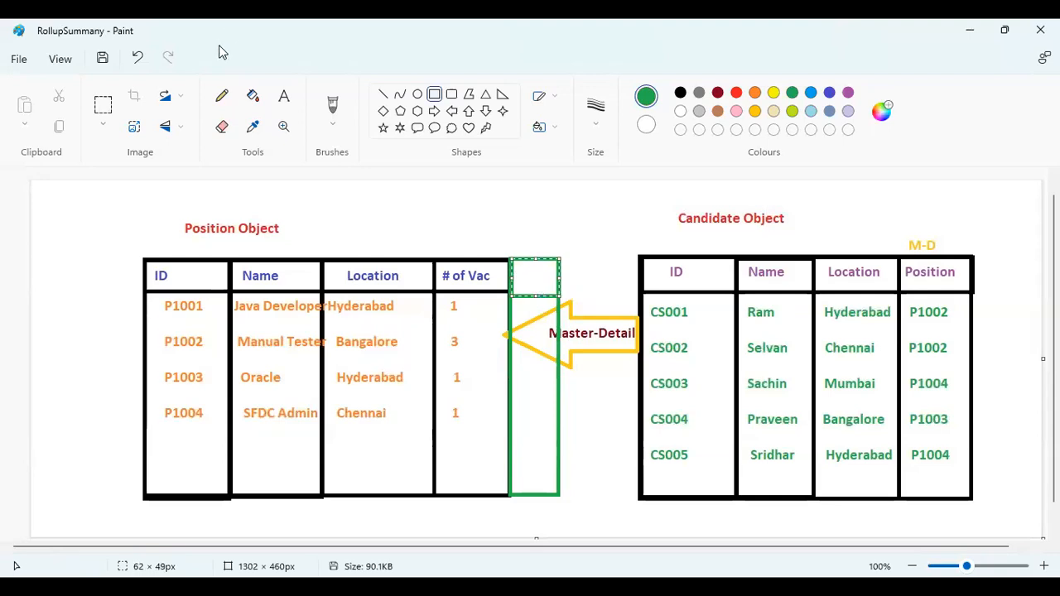
# Step: Type the header 'Roll-up' into the green column's top cell
pyautogui.click(283, 96)
pyautogui.click(521, 280)
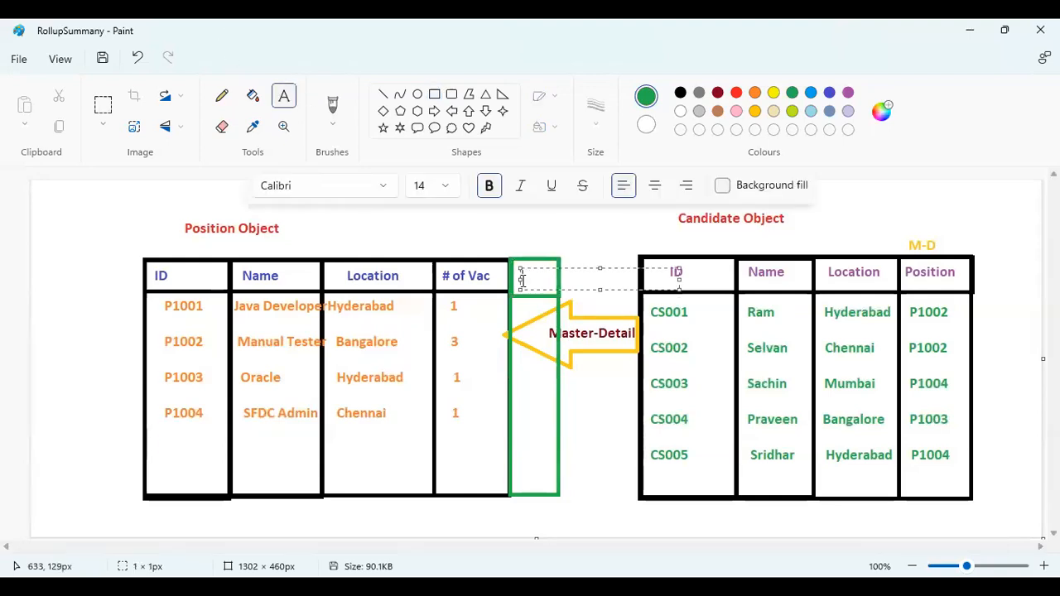
pyautogui.write('Roll')
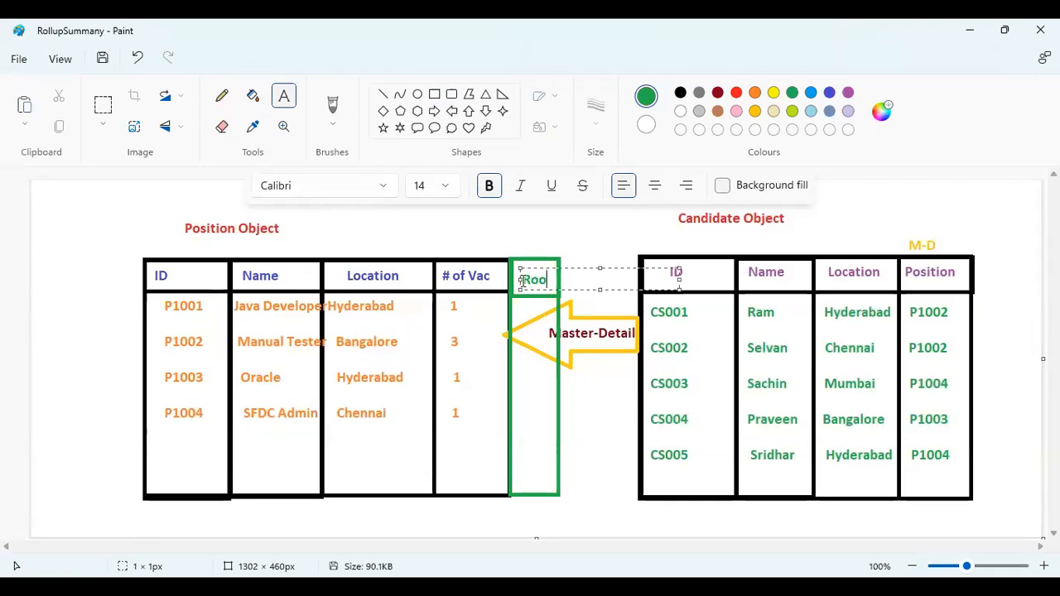
pyautogui.press('BackSpace')
pyautogui.press('BackSpace')
pyautogui.write('ll-up')
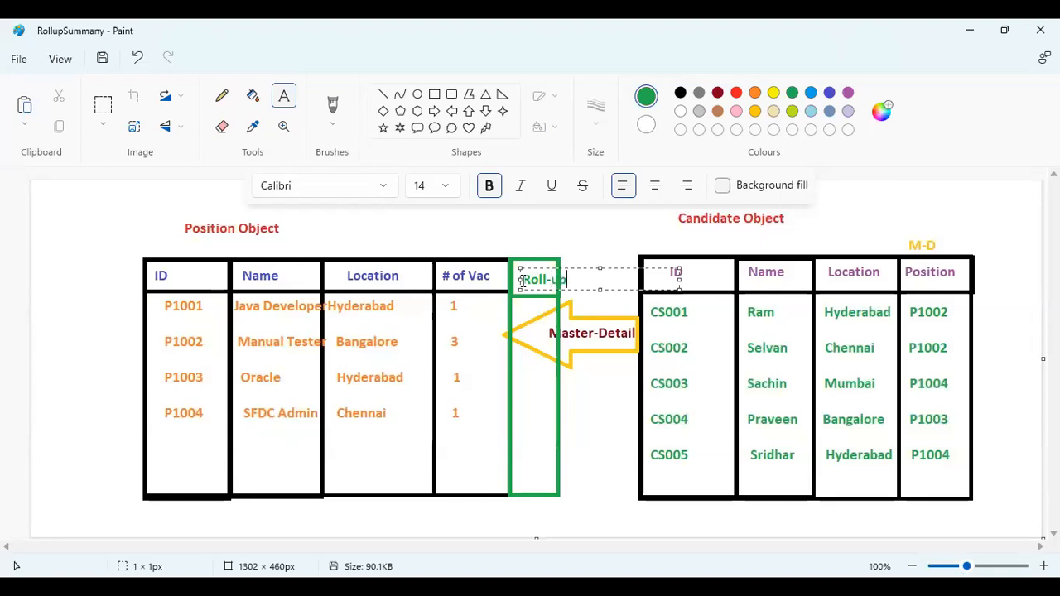
pyautogui.click(523, 313)
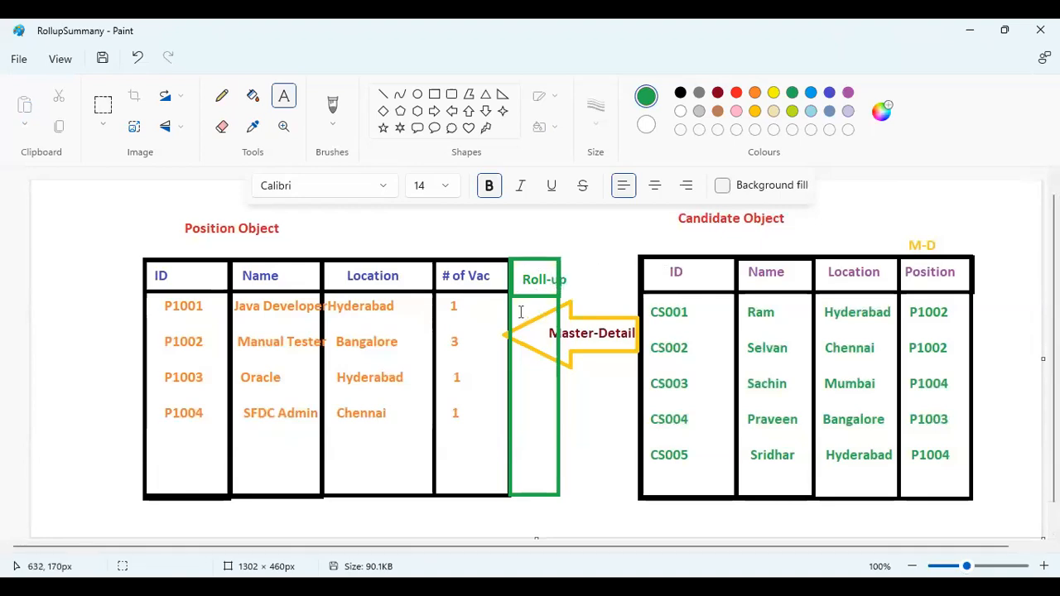
# Step: Fill the Roll-up column rows with counts 0, 2, 1 and 2, one per line
pyautogui.moveTo(548, 364); pyautogui.dragTo(549, 459)
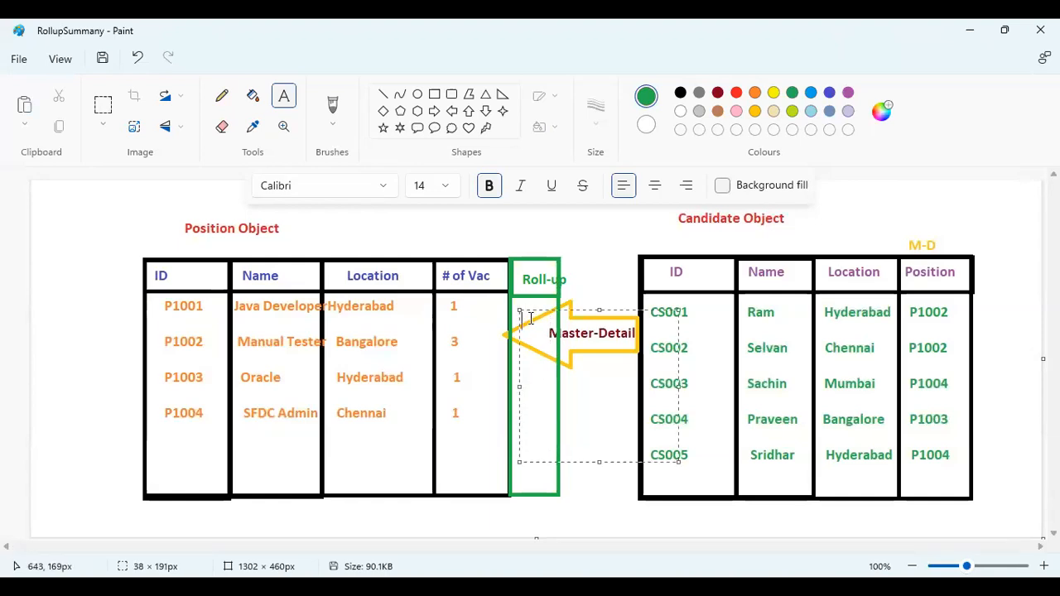
pyautogui.write('0')
pyautogui.press('Tab')
pyautogui.click(530, 320)
pyautogui.press('Return')
pyautogui.press('Return')
pyautogui.write('2')
pyautogui.press('Return')
pyautogui.press('Return')
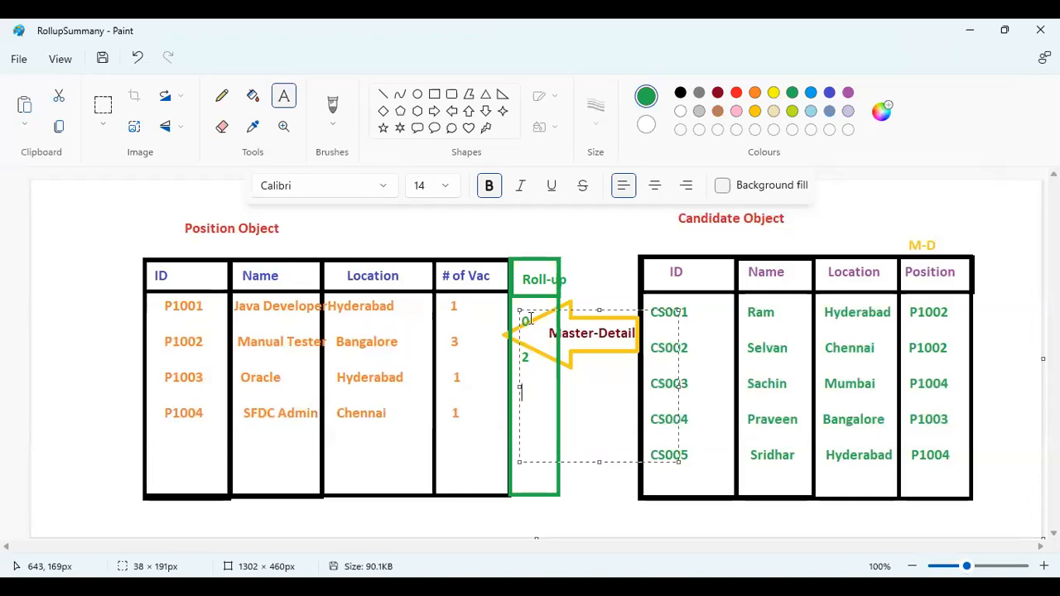
pyautogui.write('1')
pyautogui.press('Return')
pyautogui.write('2')
pyautogui.click(585, 258)
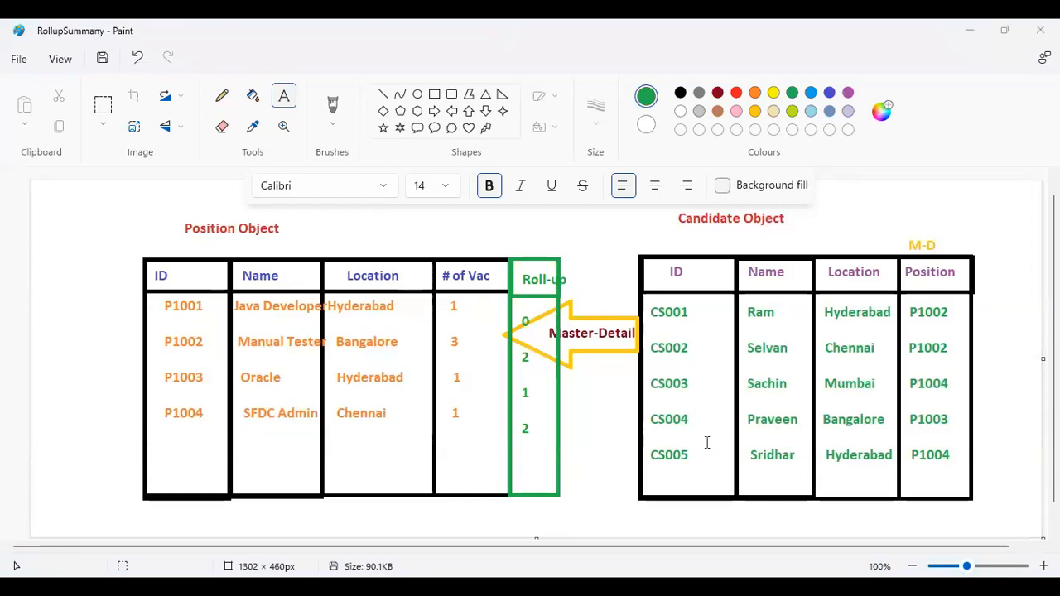
# Step: Switch from Paint to the SalesforceClass2 notes in Notepad
pyautogui.hotkey('alt', 'Tab')
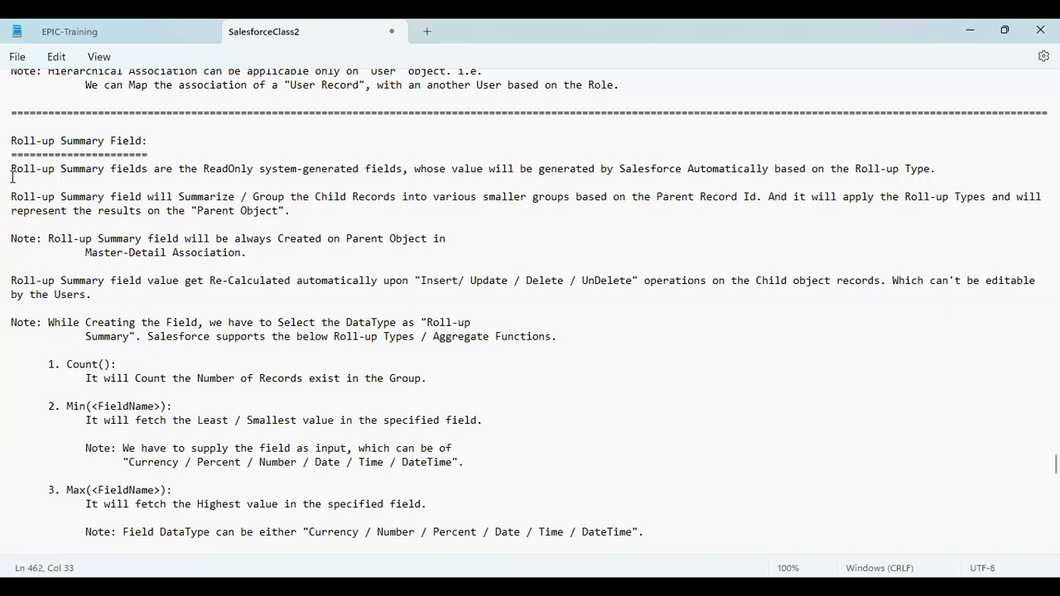
pyautogui.moveTo(17, 169); pyautogui.dragTo(903, 173)
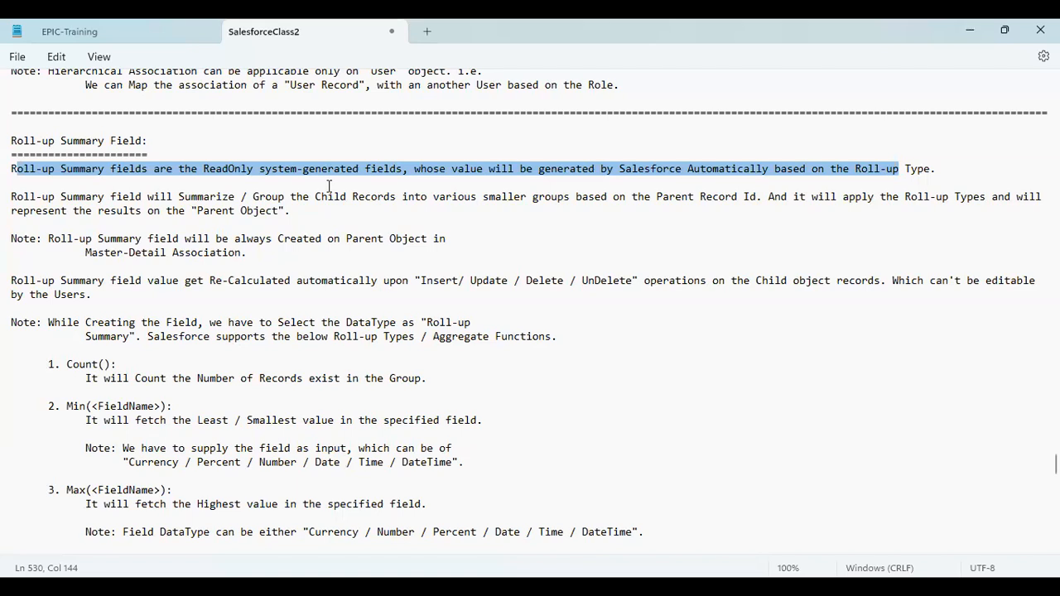
pyautogui.doubleClick(77, 175)
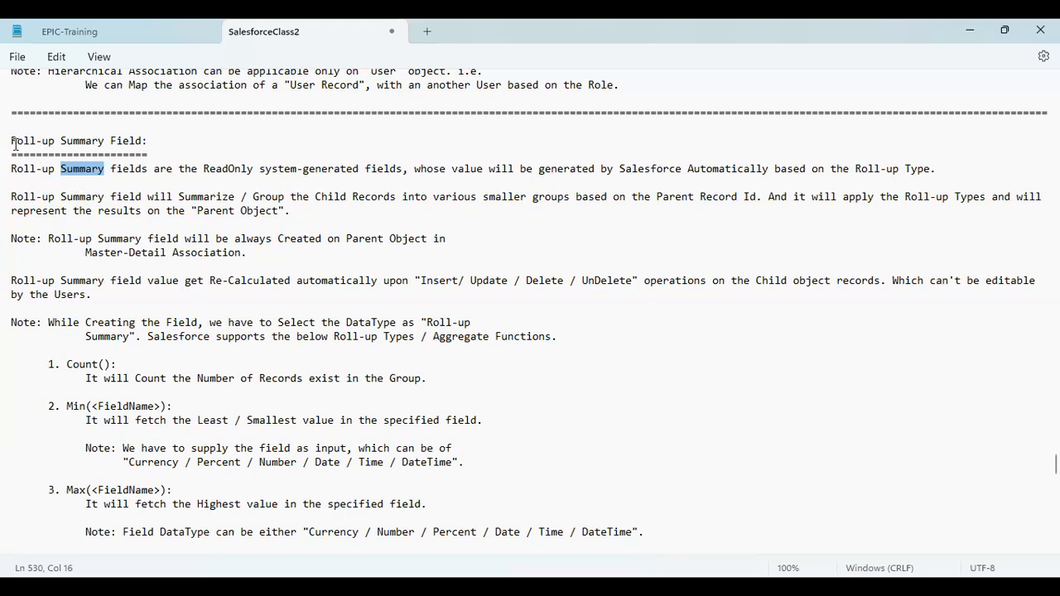
pyautogui.doubleClick(133, 142)
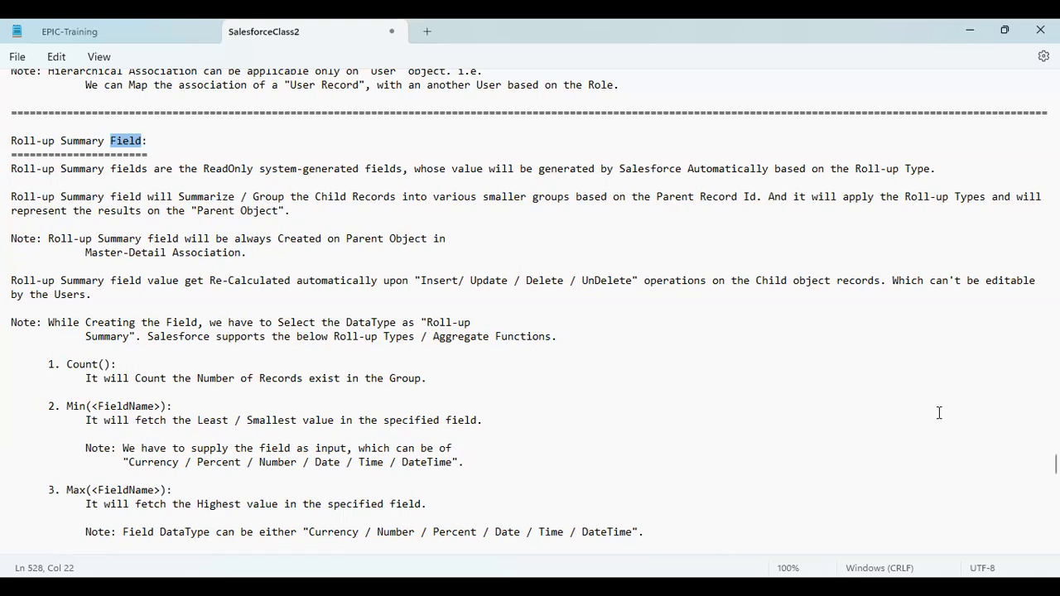
# Step: Highlight the child-record grouping paragraph and Master-Detail note, then return to the Paint diagram
pyautogui.click(13, 199)
pyautogui.moveTo(11, 197); pyautogui.dragTo(621, 207)
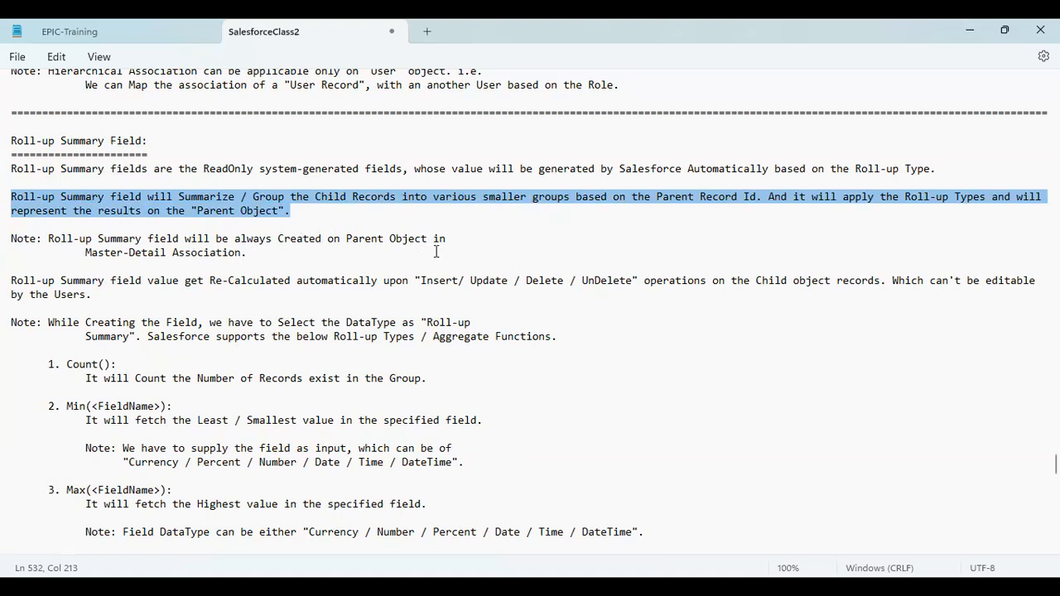
pyautogui.click(265, 251)
pyautogui.moveTo(265, 251); pyautogui.dragTo(8, 199)
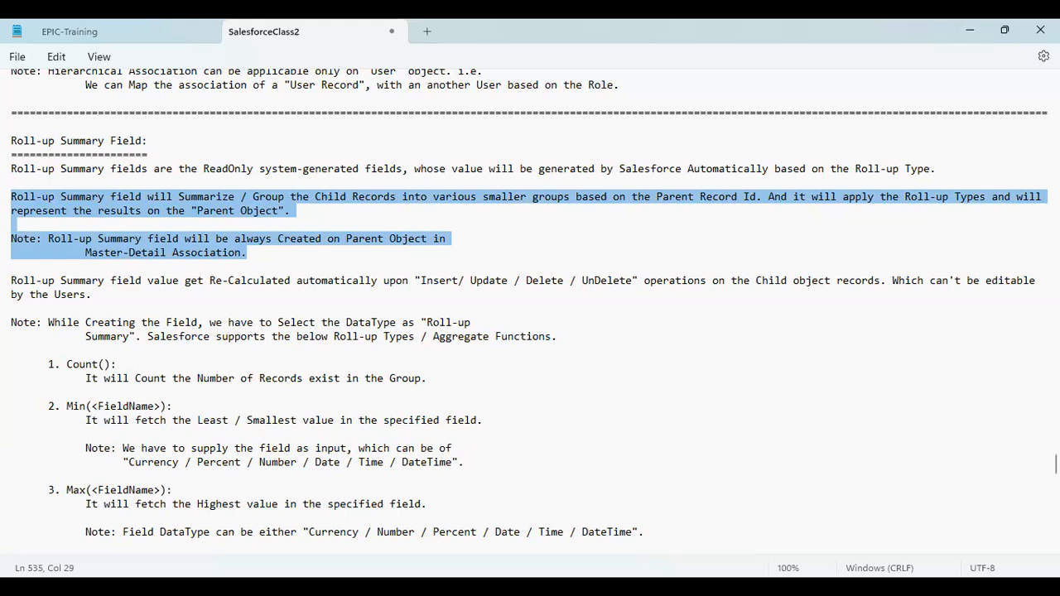
pyautogui.hotkey('alt', 'Tab')
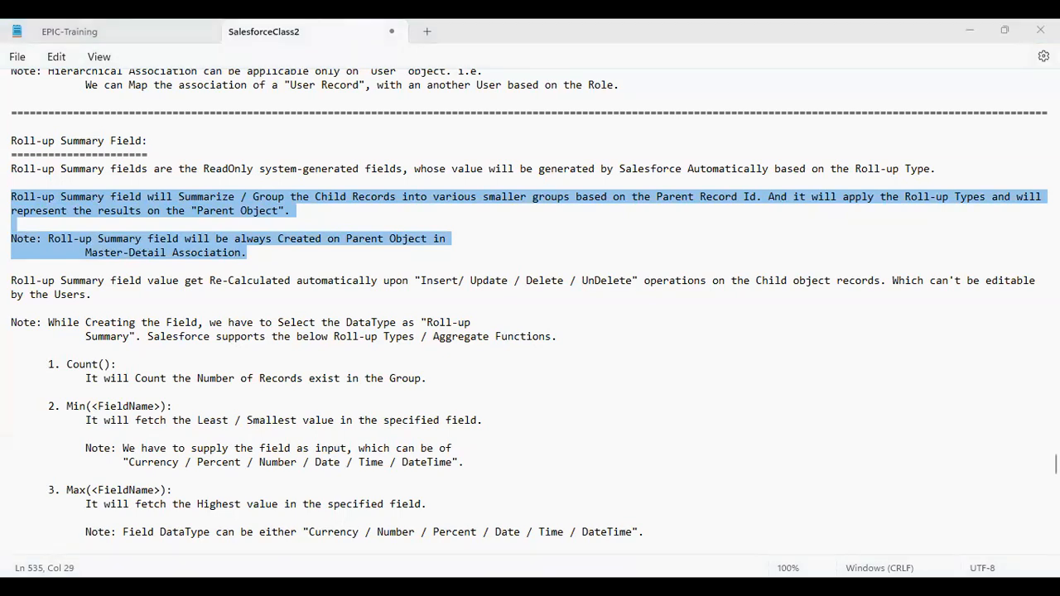
pyautogui.hotkey('alt', 'Tab')
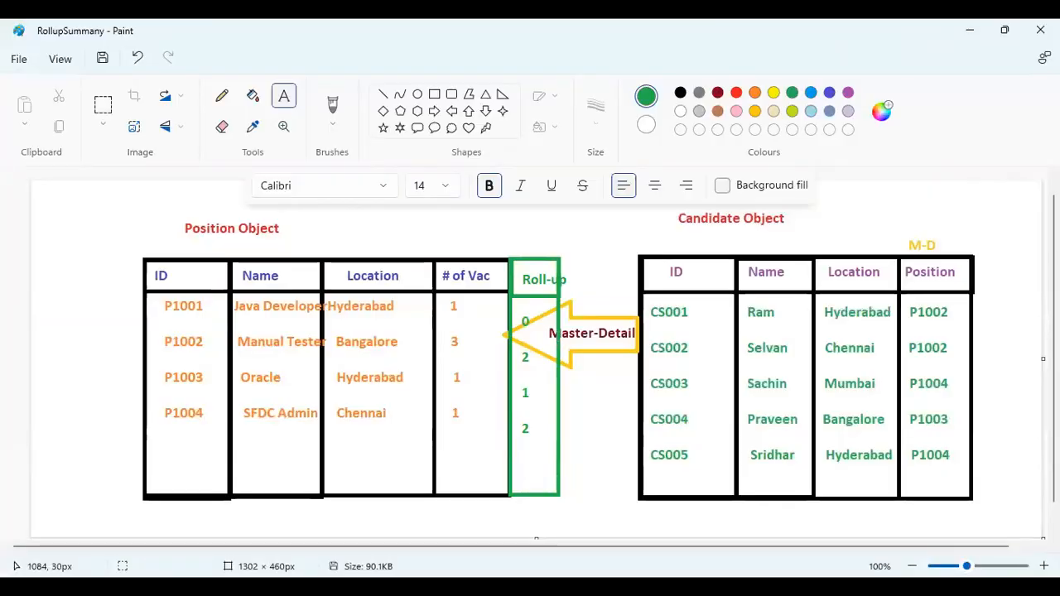
pyautogui.scroll(-1, 1024, 407)
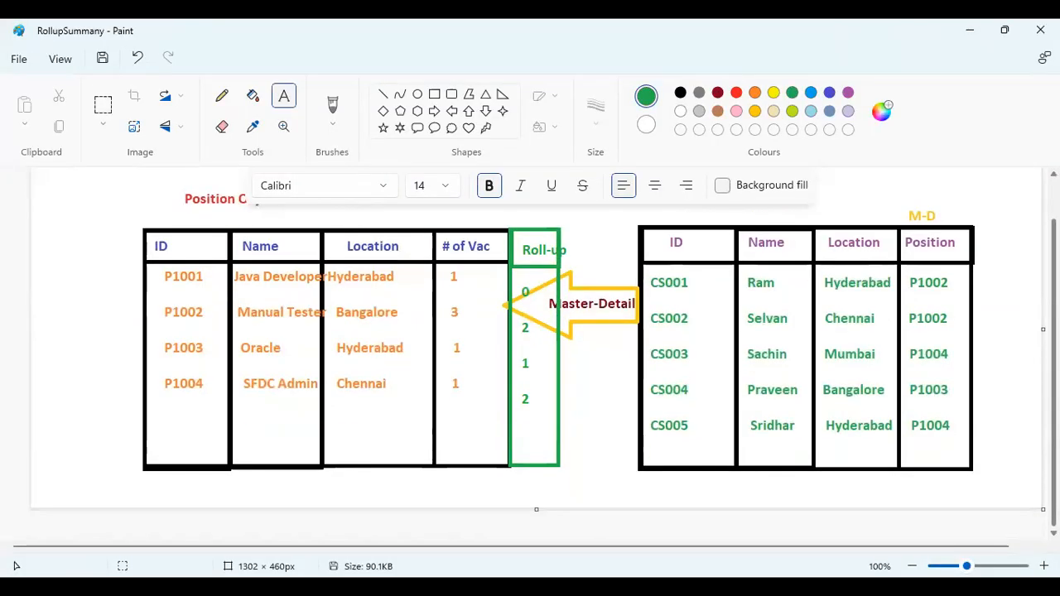
pyautogui.click(992, 447)
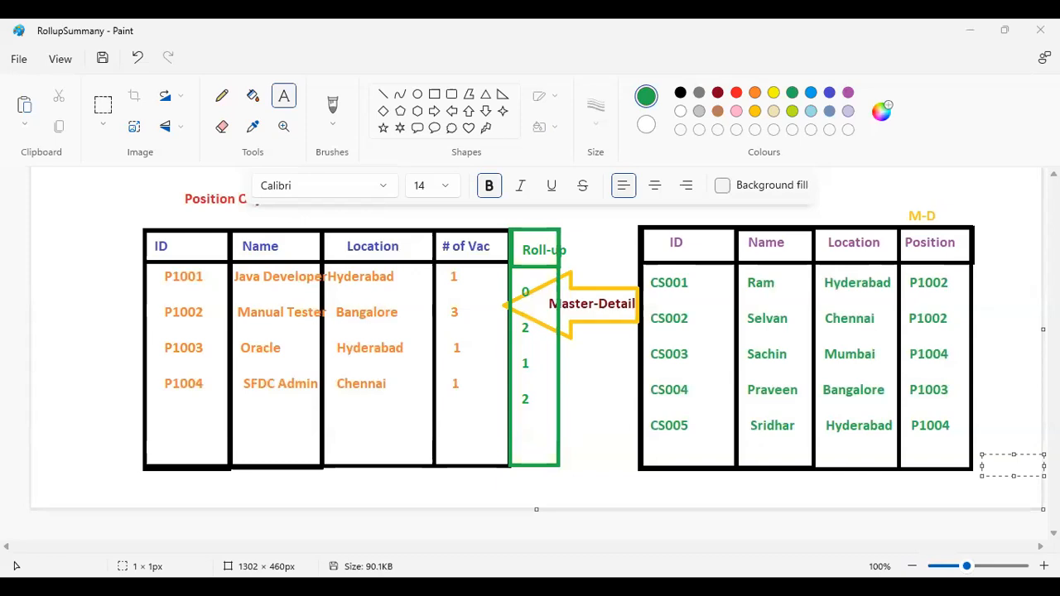
pyautogui.click(743, 490)
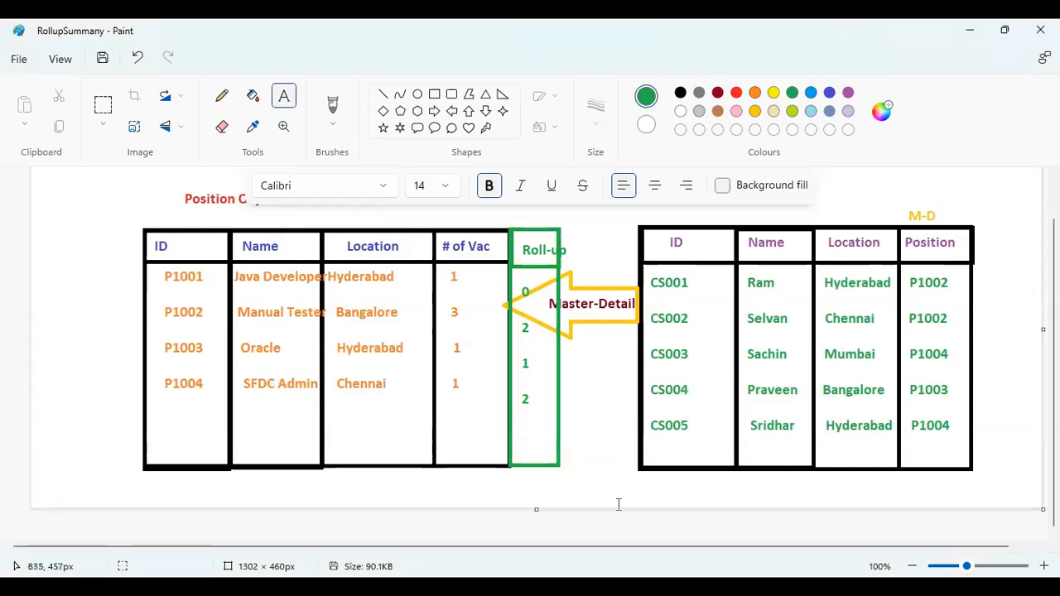
pyautogui.click(596, 490)
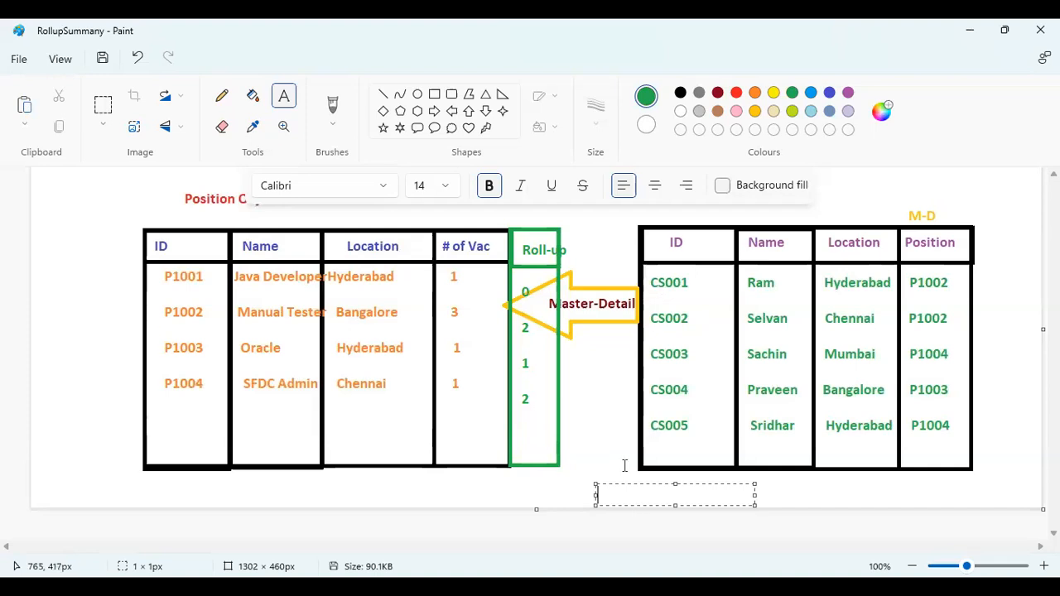
# Step: Mark out the CS001–CS005 candidate rows in the diagram, then switch to the Notepad notes
pyautogui.moveTo(650, 274); pyautogui.dragTo(980, 328)
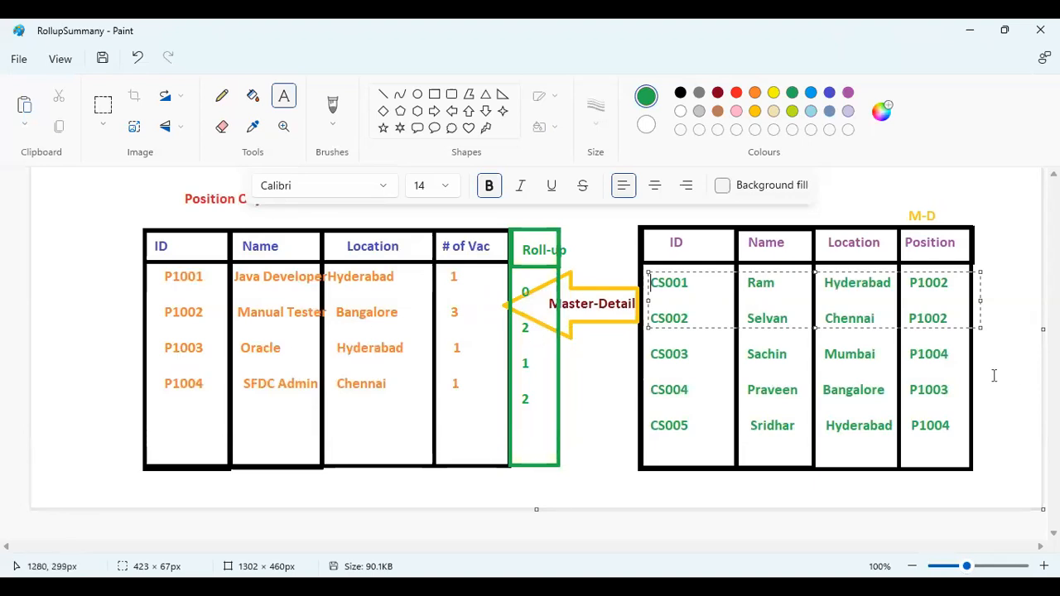
pyautogui.moveTo(645, 379); pyautogui.dragTo(966, 404)
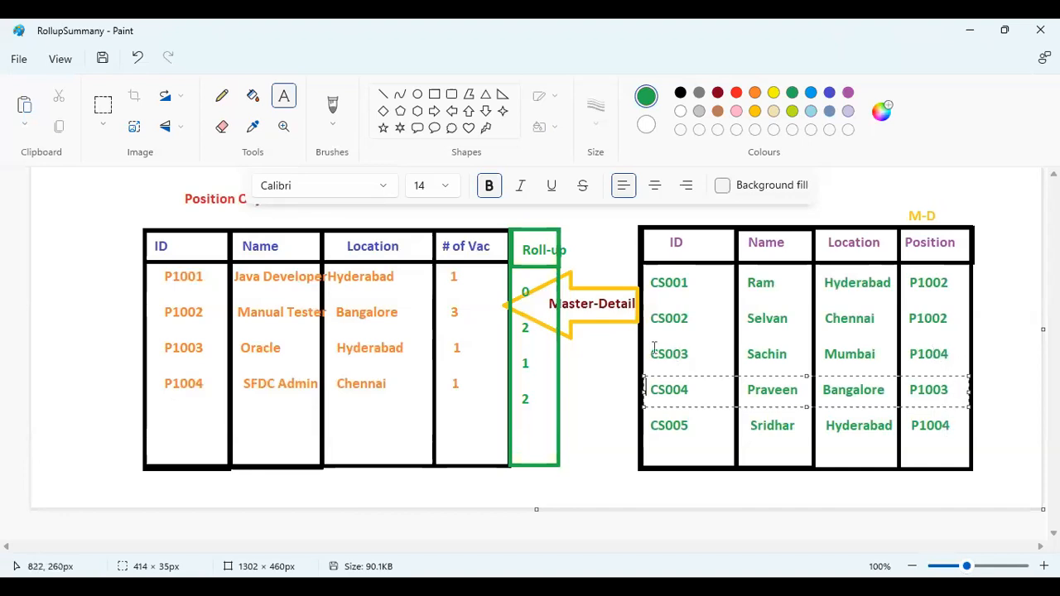
pyautogui.moveTo(643, 345); pyautogui.dragTo(985, 373)
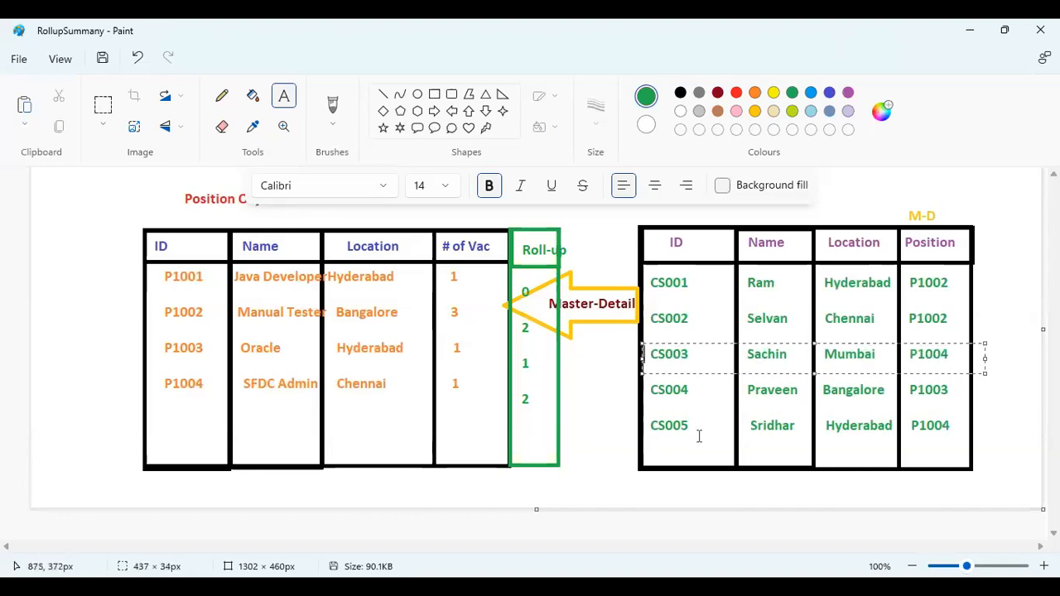
pyautogui.moveTo(644, 414); pyautogui.dragTo(976, 446)
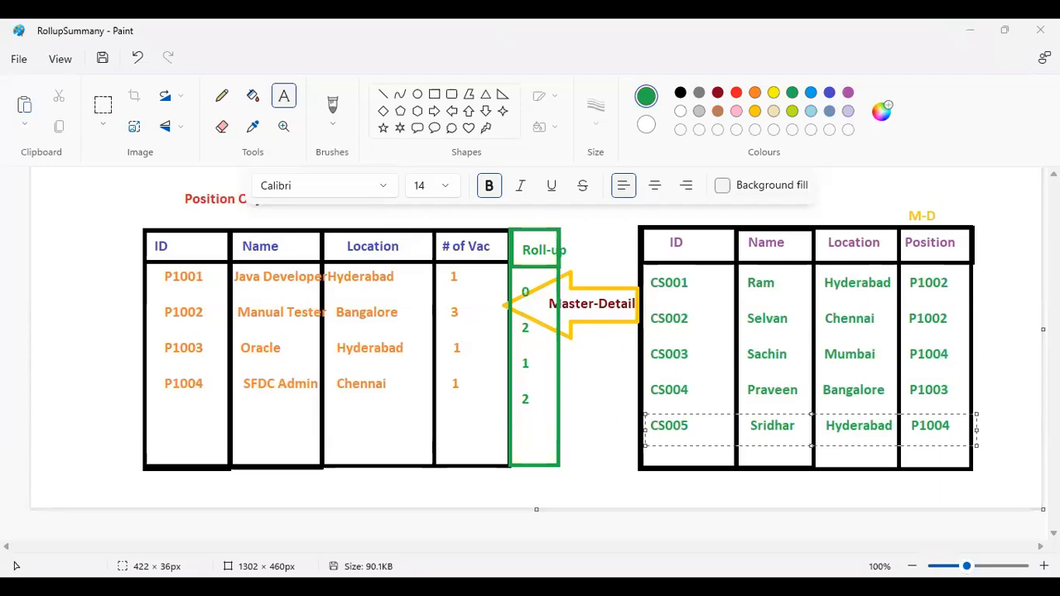
pyautogui.hotkey('alt', 'Tab')
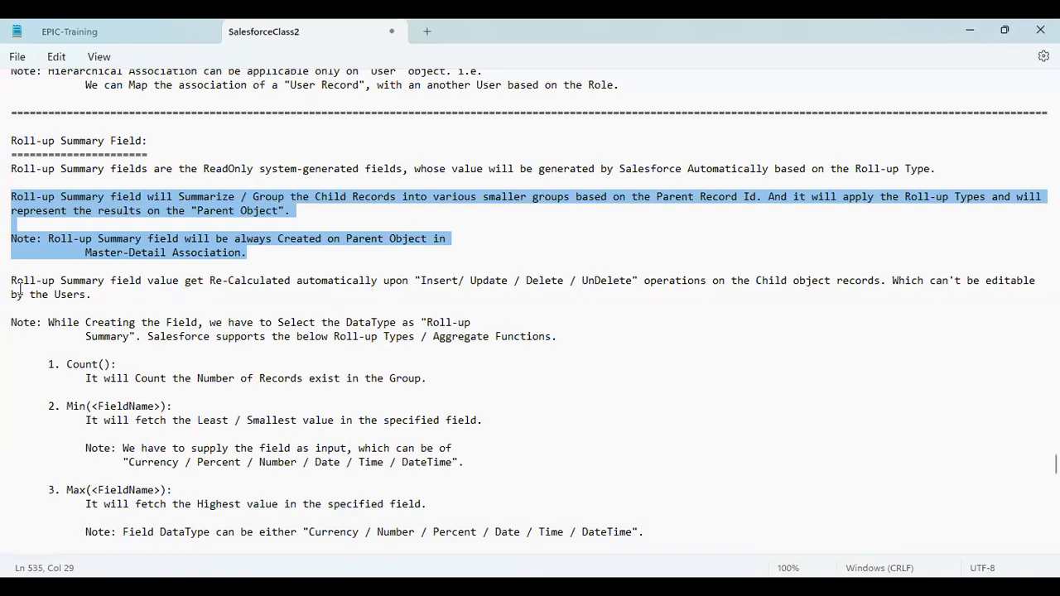
# Step: Select the paragraph on roll-up values recalculating after child Insert/Update/Delete/UnDelete
pyautogui.tripleClick(134, 301)
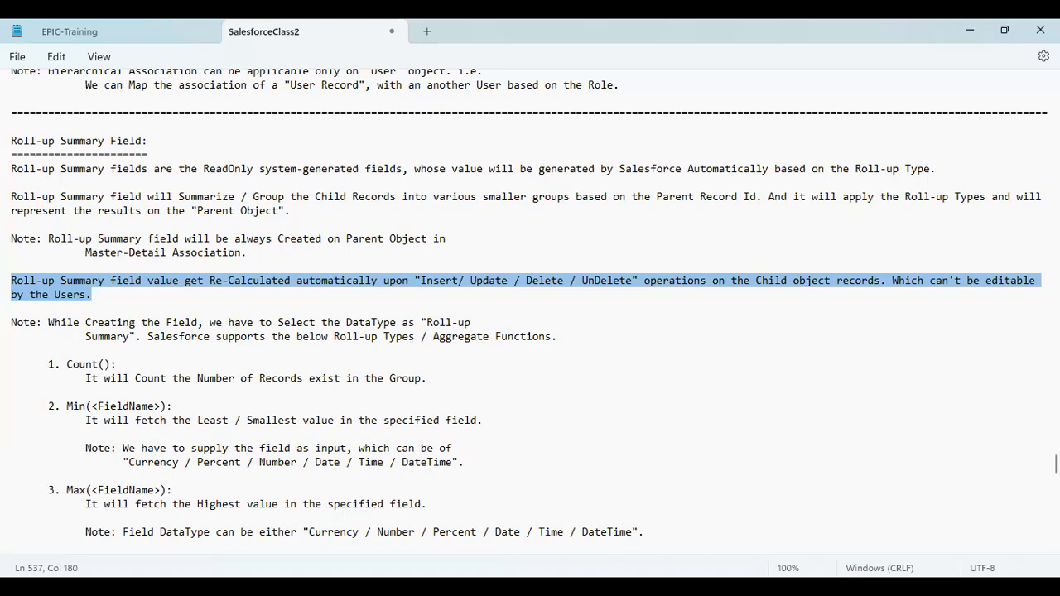
pyautogui.click(188, 382)
pyautogui.press('Down')
pyautogui.press('Down')
pyautogui.press('Down')
pyautogui.press('Down')
pyautogui.press('Down')
pyautogui.press('Down')
pyautogui.press('Down')
pyautogui.press('Down')
pyautogui.press('Down')
pyautogui.press('Down')
pyautogui.press('Down')
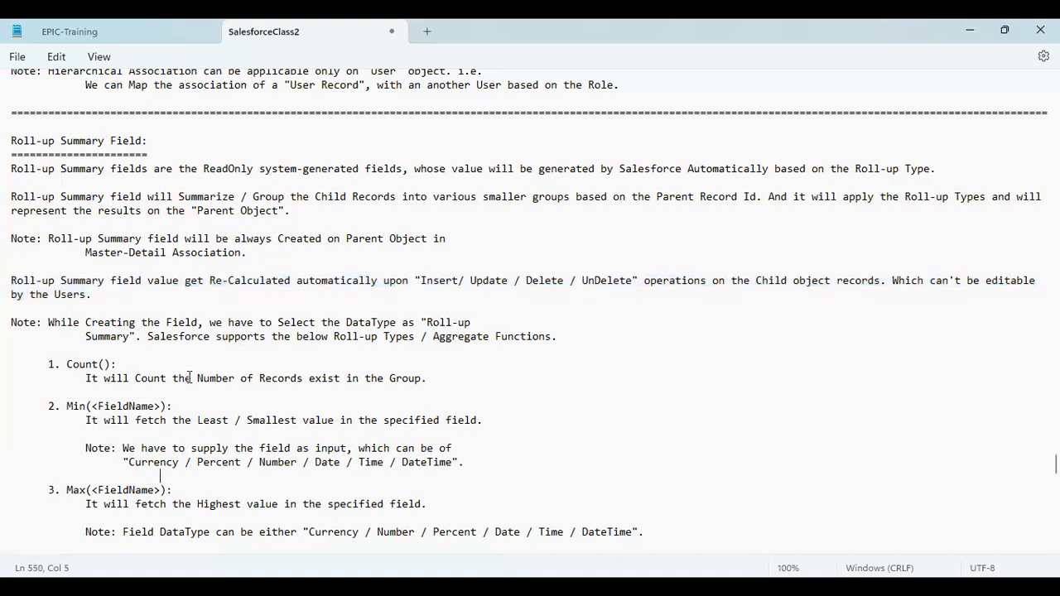
pyautogui.press('Down')
pyautogui.press('Down')
pyautogui.press('Down')
pyautogui.press('Down')
pyautogui.press('Down')
pyautogui.press('Down')
pyautogui.press('Down')
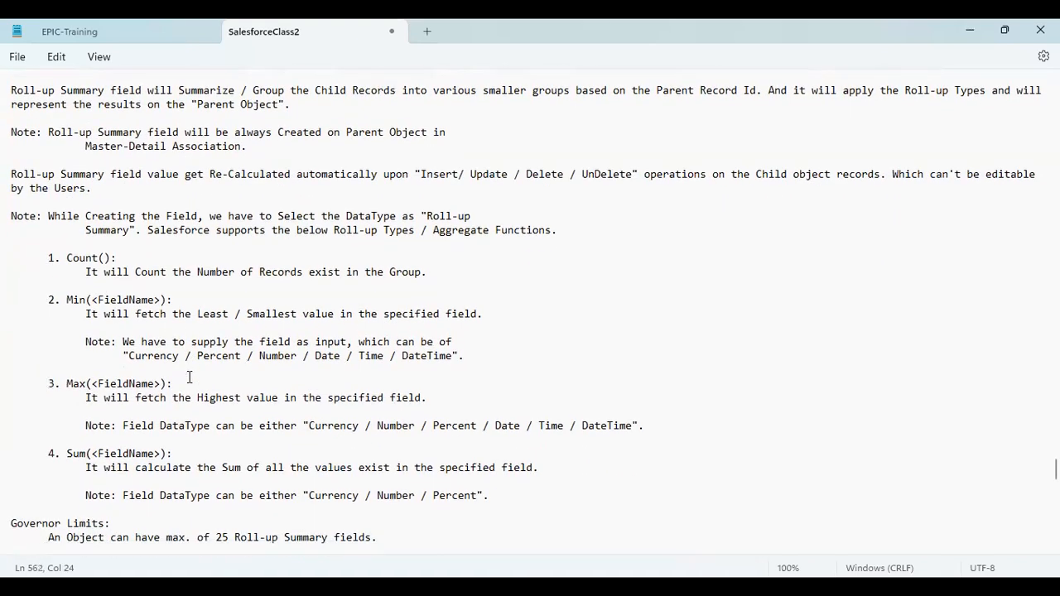
pyautogui.moveTo(48, 257); pyautogui.dragTo(470, 495)
pyautogui.hotkey('shift', 'Right')
pyautogui.hotkey('shift', 'Right')
pyautogui.hotkey('shift', 'Right')
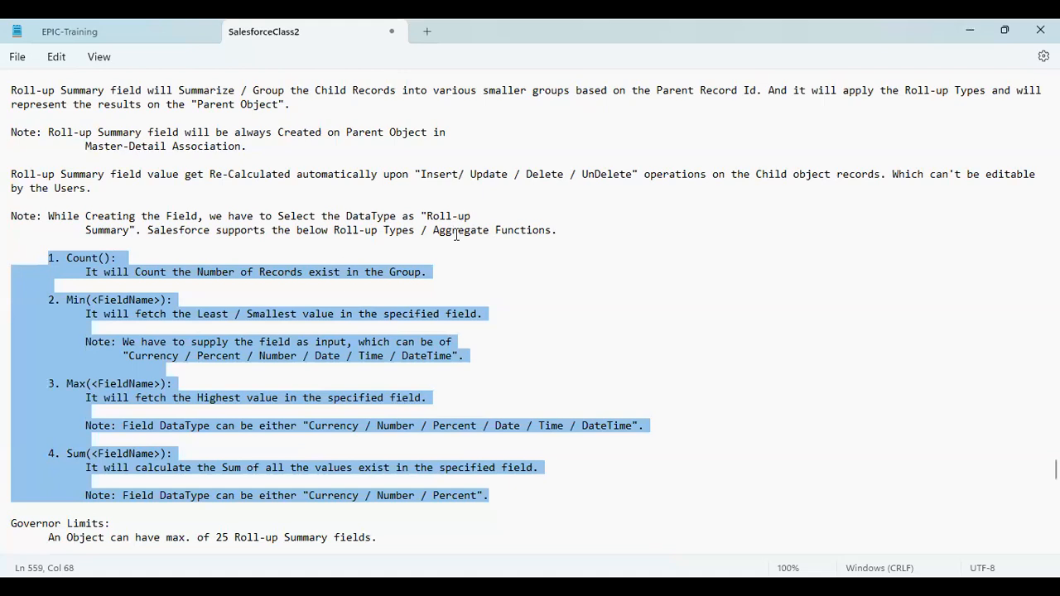
pyautogui.moveTo(488, 235); pyautogui.dragTo(430, 230)
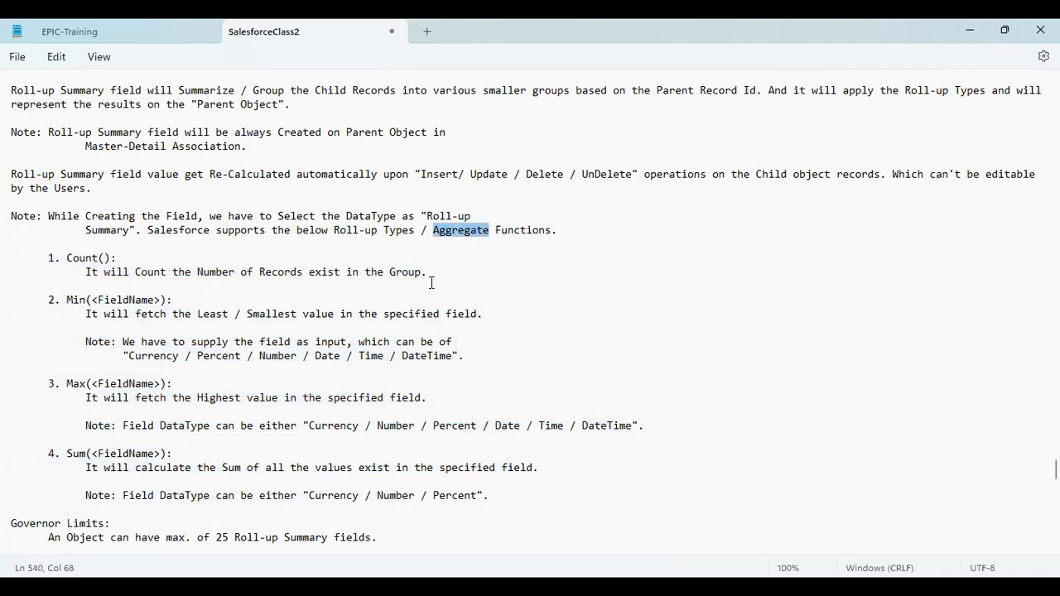
pyautogui.click(84, 255)
pyautogui.doubleClick(83, 256)
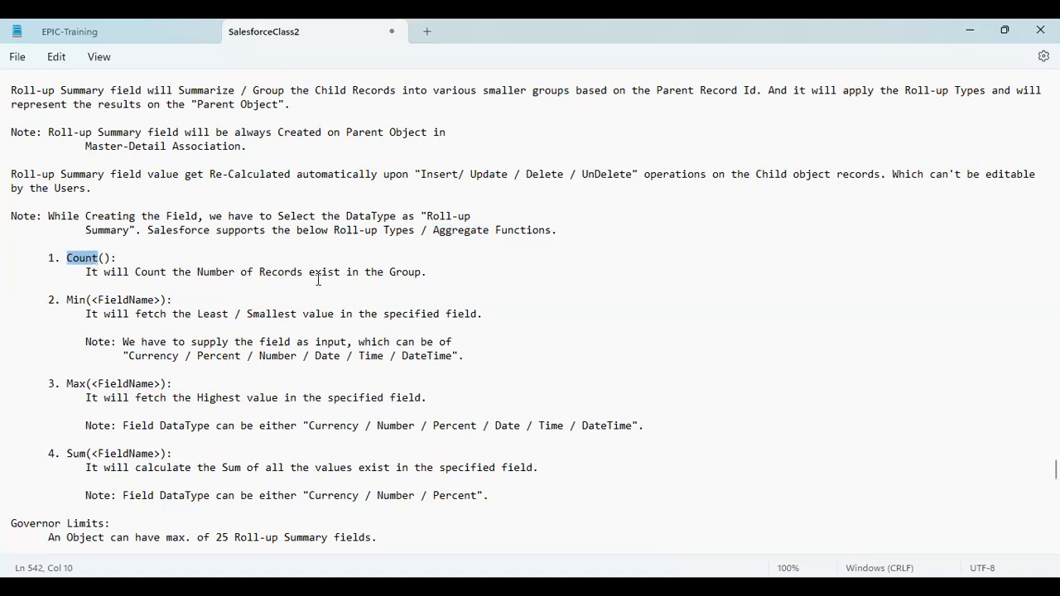
pyautogui.moveTo(428, 272); pyautogui.dragTo(87, 274)
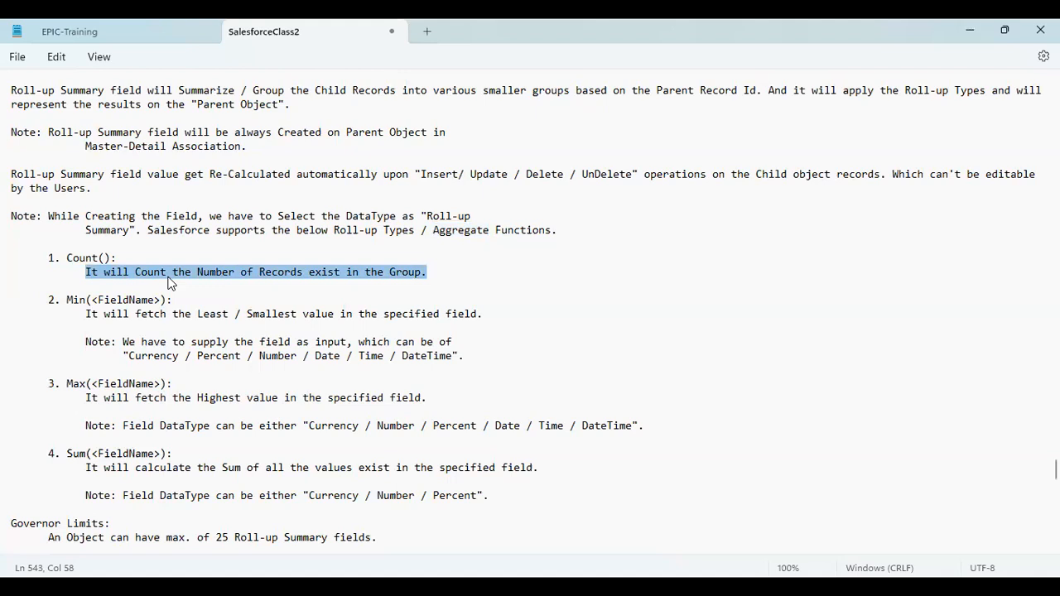
pyautogui.click(120, 313)
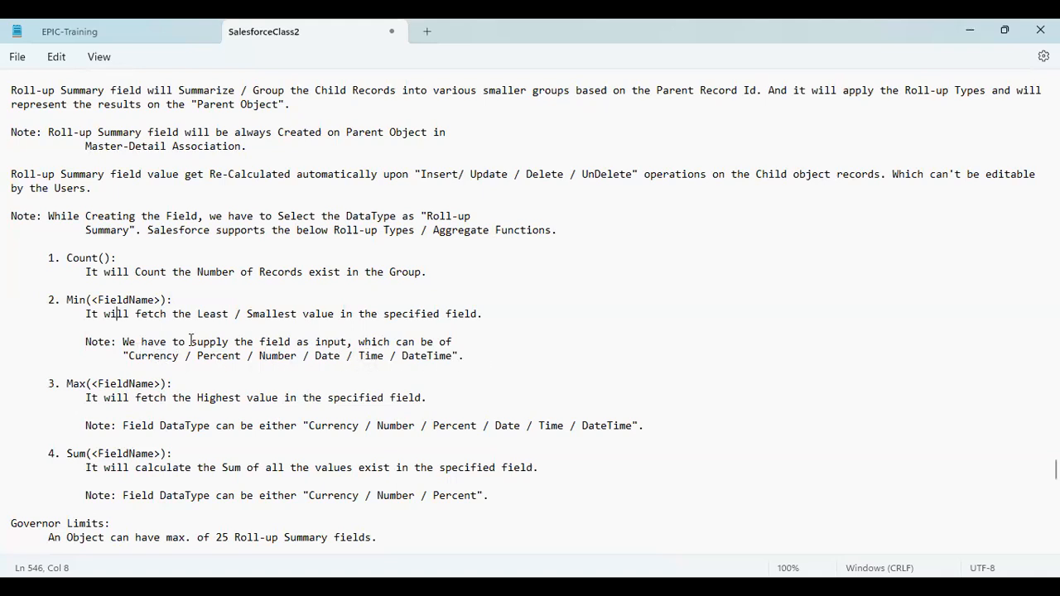
pyautogui.moveTo(121, 342); pyautogui.dragTo(453, 357)
pyautogui.click(80, 300)
pyautogui.doubleClick(163, 356)
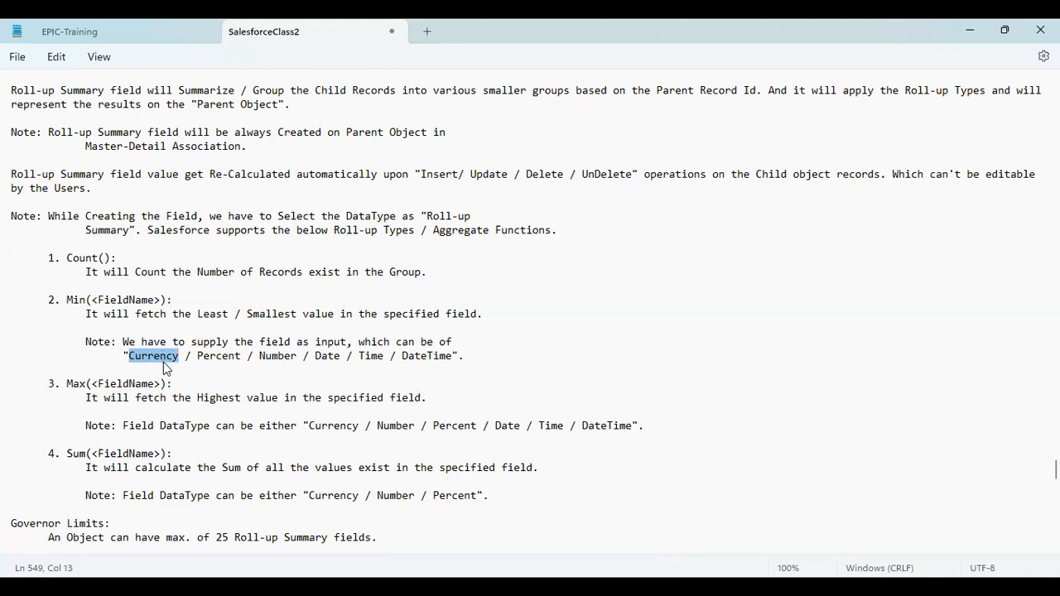
pyautogui.moveTo(68, 298); pyautogui.dragTo(166, 298)
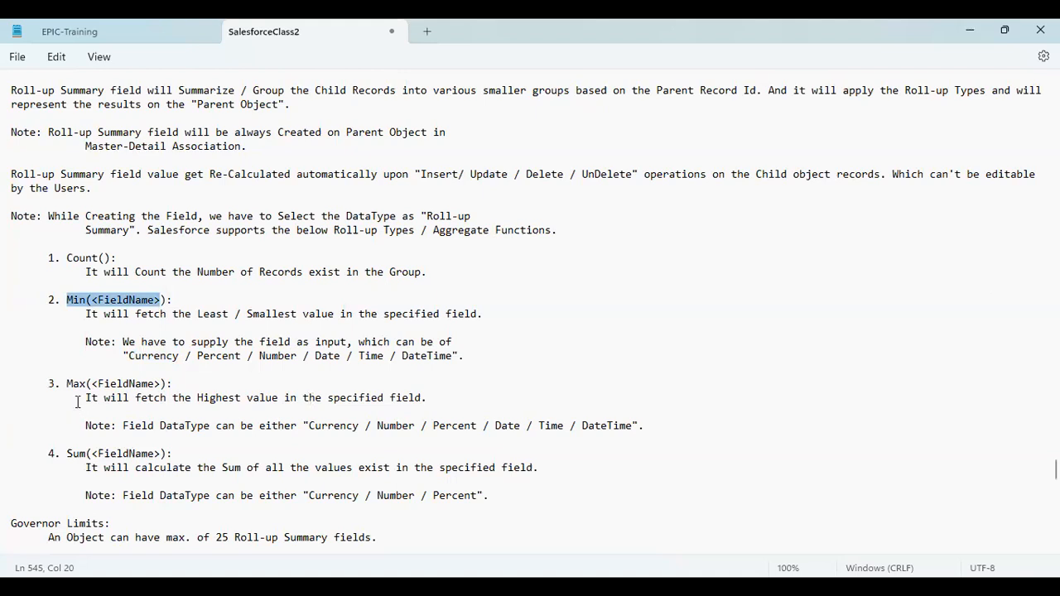
pyautogui.moveTo(68, 385); pyautogui.dragTo(104, 386)
pyautogui.moveTo(208, 388); pyautogui.dragTo(338, 394)
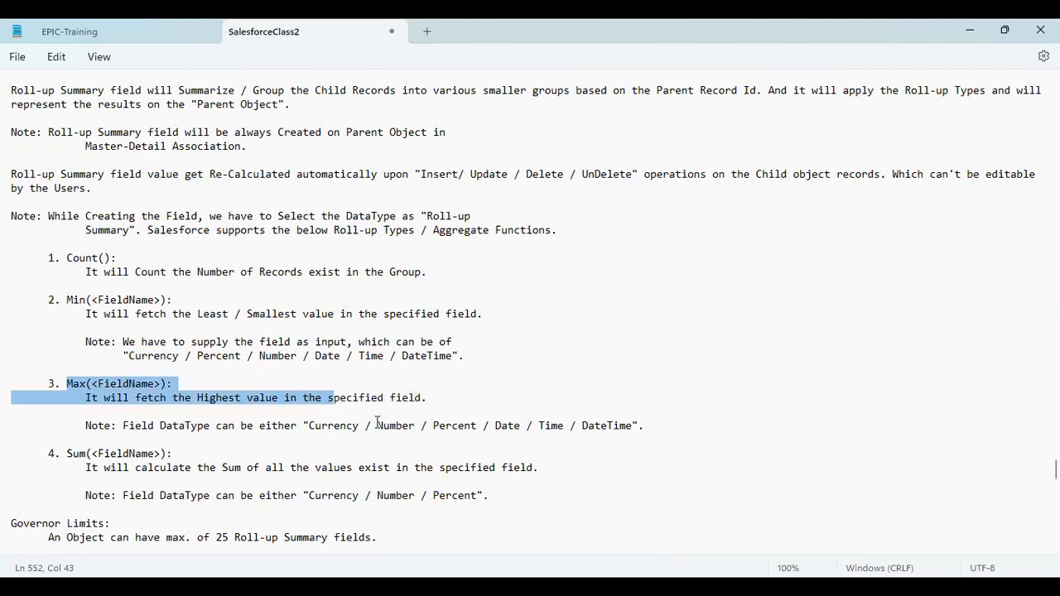
pyautogui.moveTo(348, 456); pyautogui.dragTo(543, 445)
pyautogui.moveTo(620, 437); pyautogui.dragTo(85, 426)
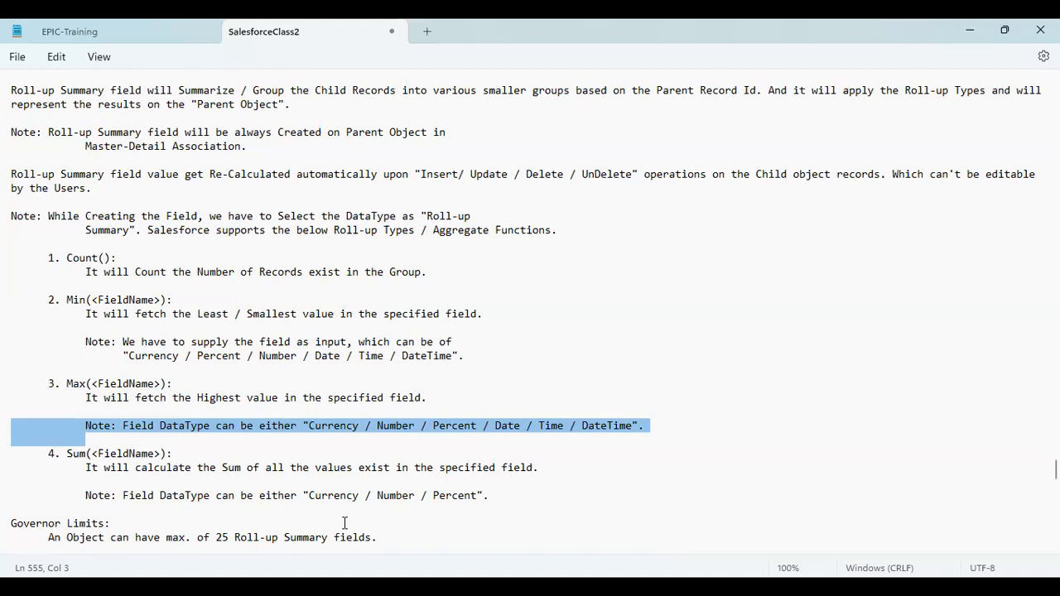
pyautogui.doubleClick(455, 495)
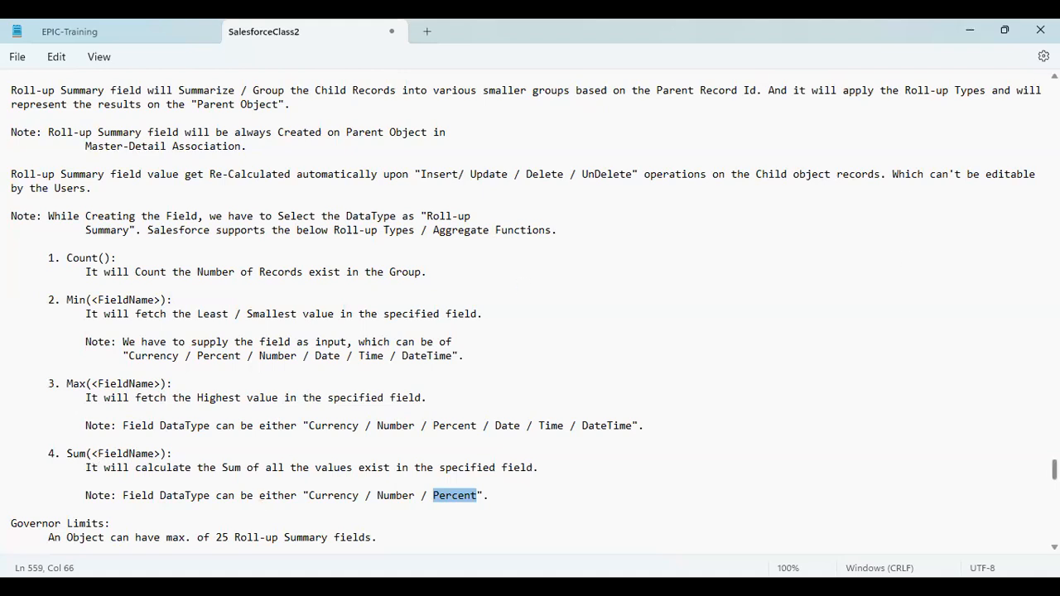
# Step: Scroll to and highlight the 25 roll-up summary fields limit, then switch to Salesforce Positions
pyautogui.scroll(-3, 1053, 469)
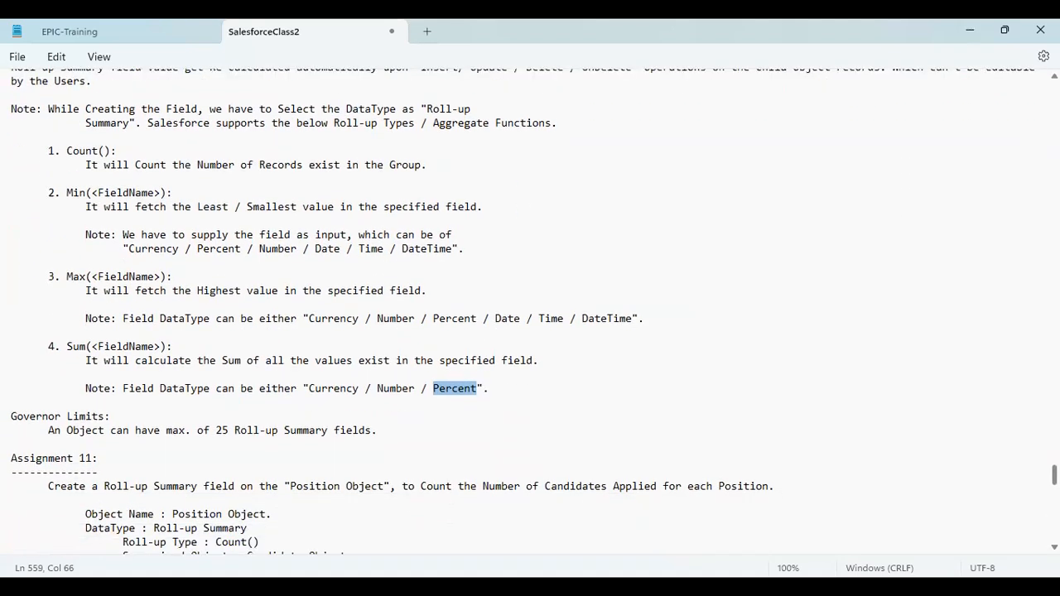
pyautogui.scroll(-3, 1053, 472)
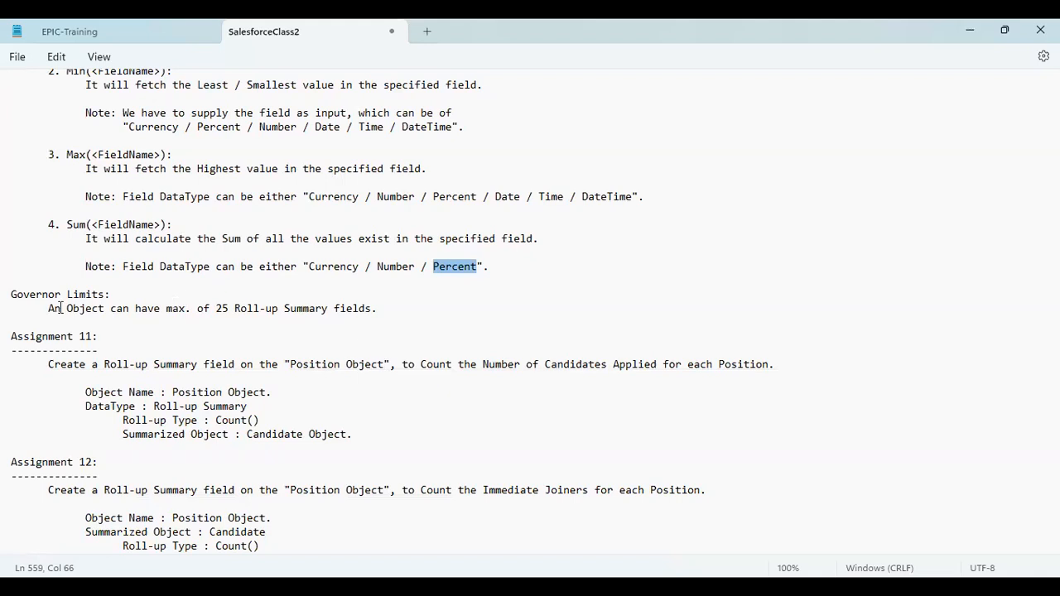
pyautogui.moveTo(48, 308); pyautogui.dragTo(387, 310)
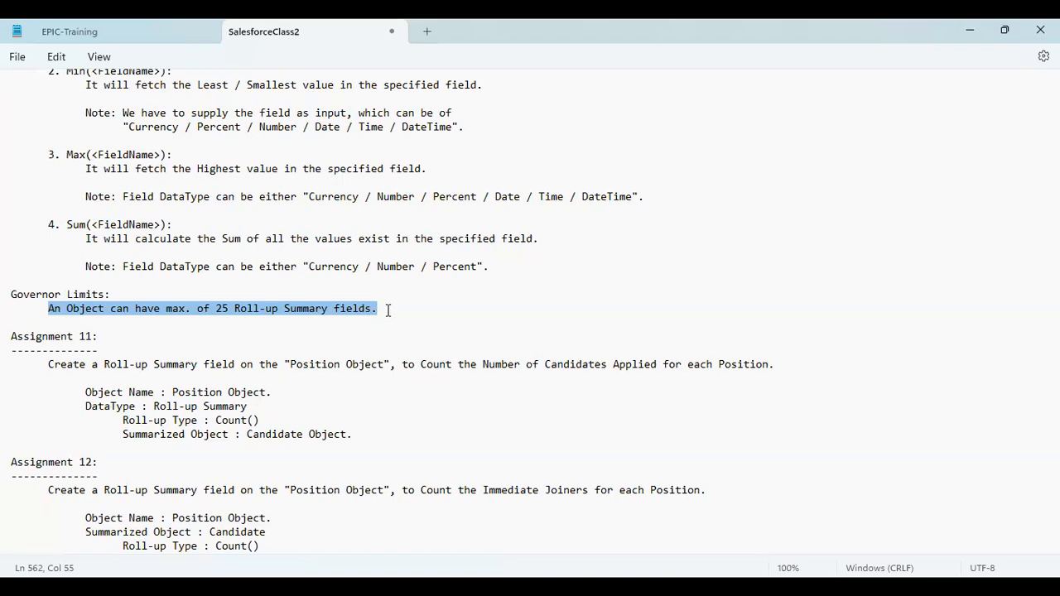
pyautogui.doubleClick(70, 296)
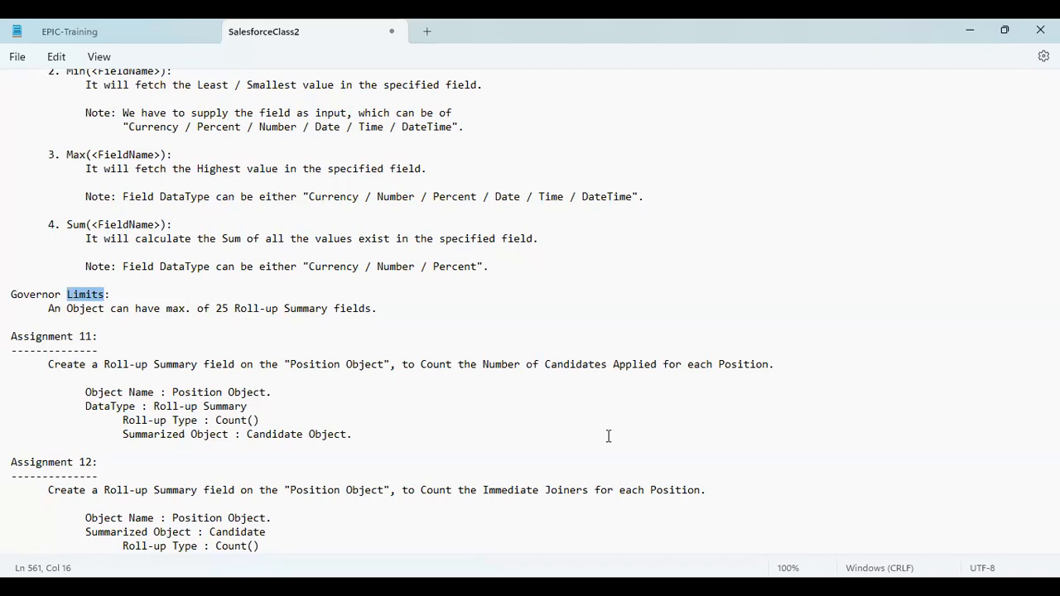
pyautogui.hotkey('alt', 'Tab')
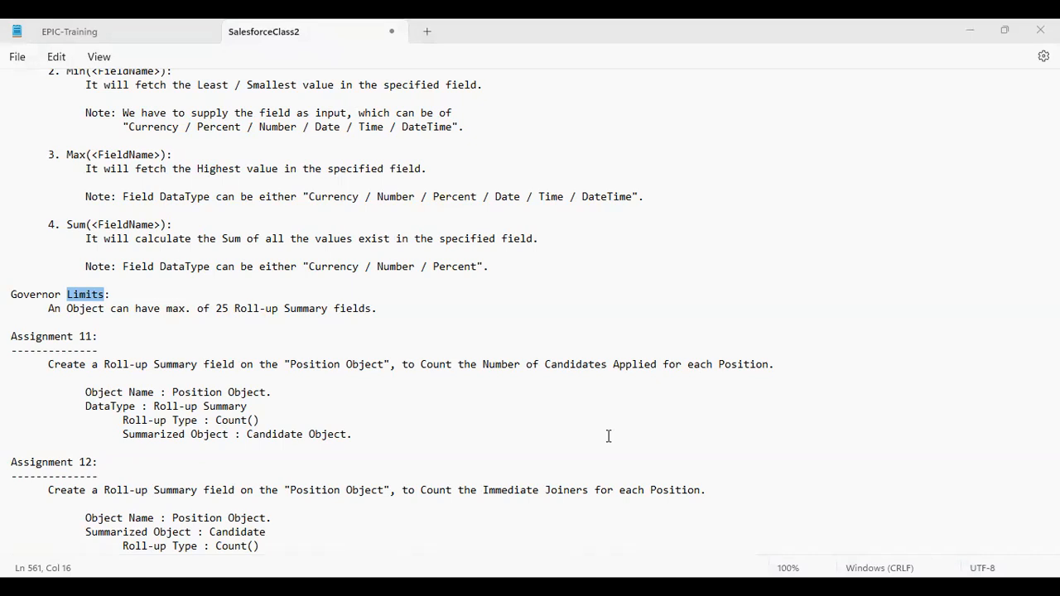
pyautogui.hotkey('alt', 'Tab')
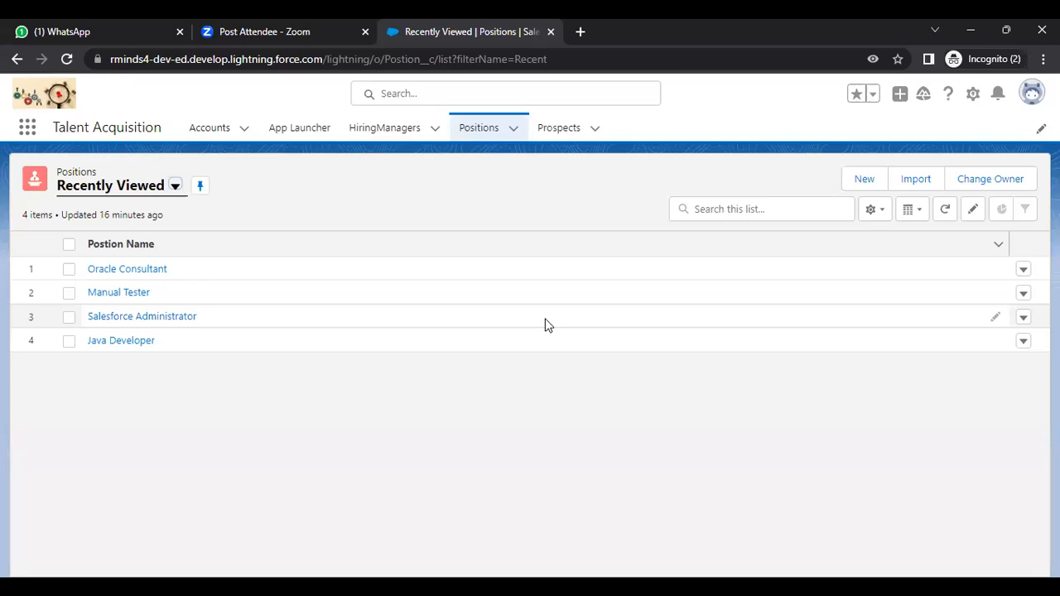
# Step: Refresh the Positions list, then open Setup from the gear menu in a new tab
pyautogui.click(470, 126)
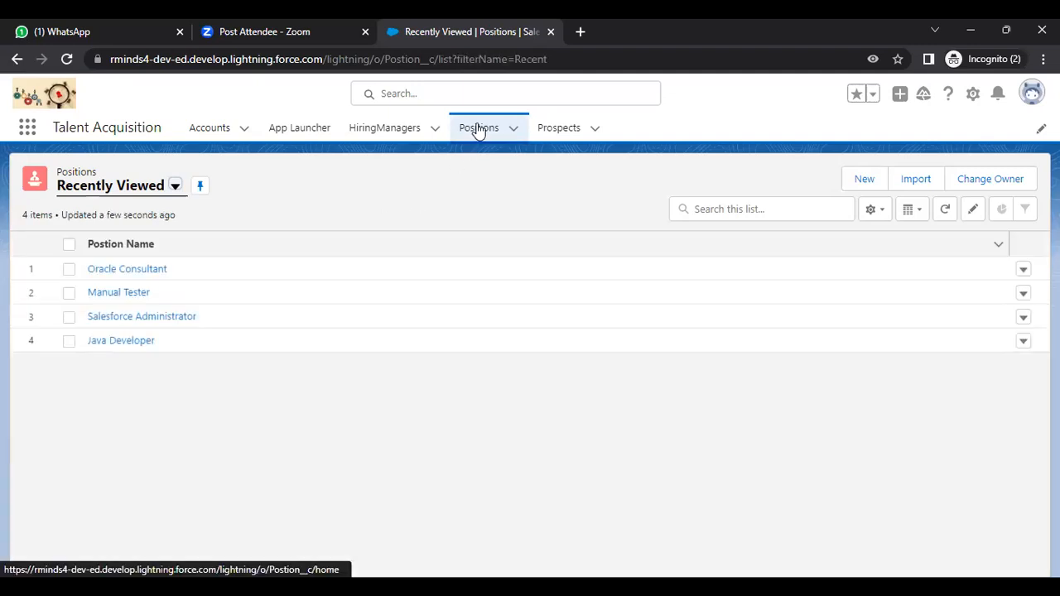
pyautogui.click(972, 95)
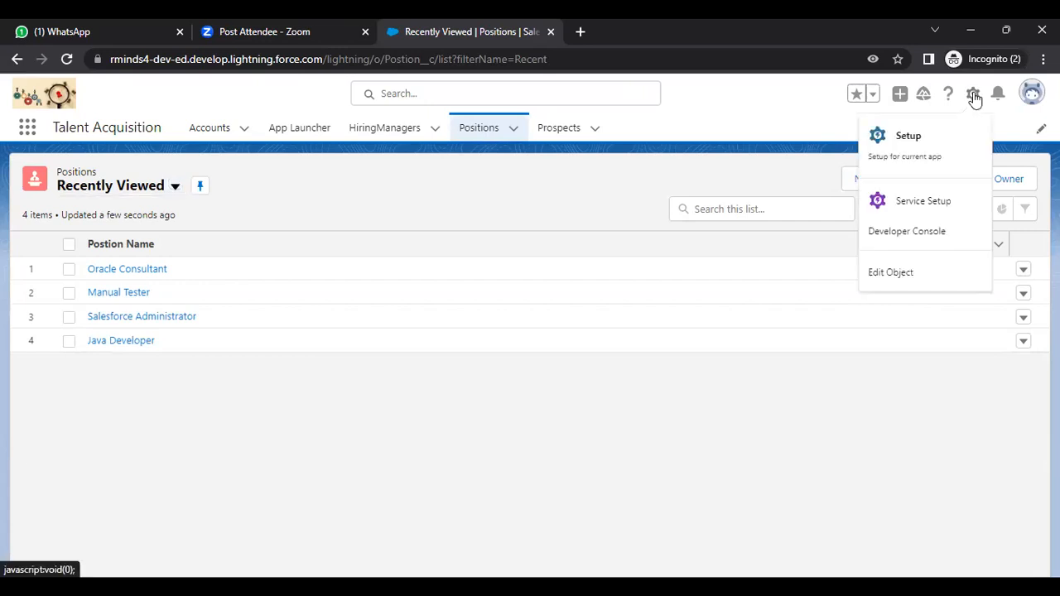
pyautogui.click(910, 136)
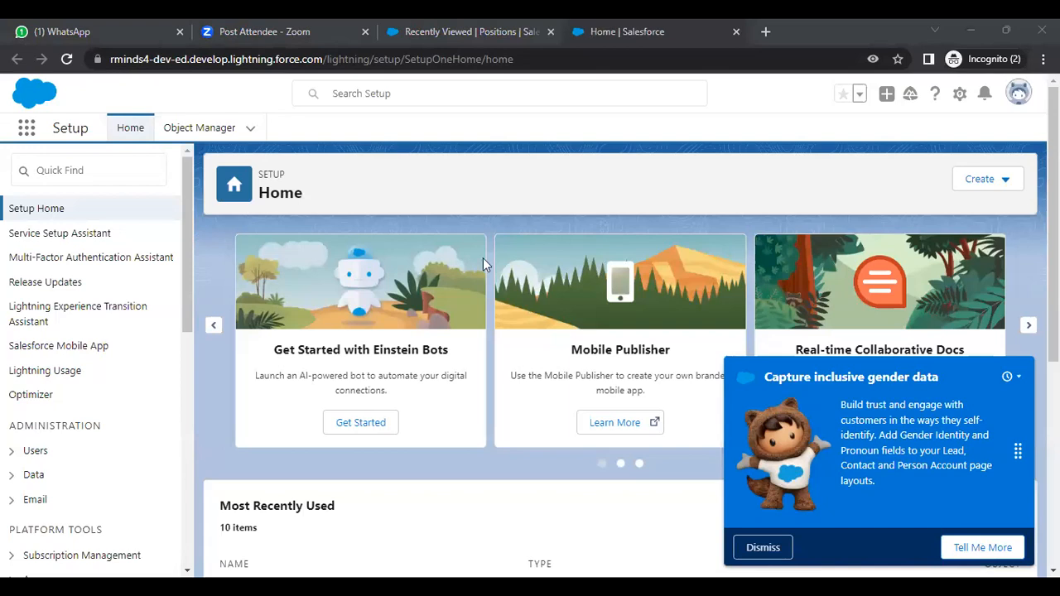
# Step: Search the Object Manager's object list for 'Posi'
pyautogui.click(197, 130)
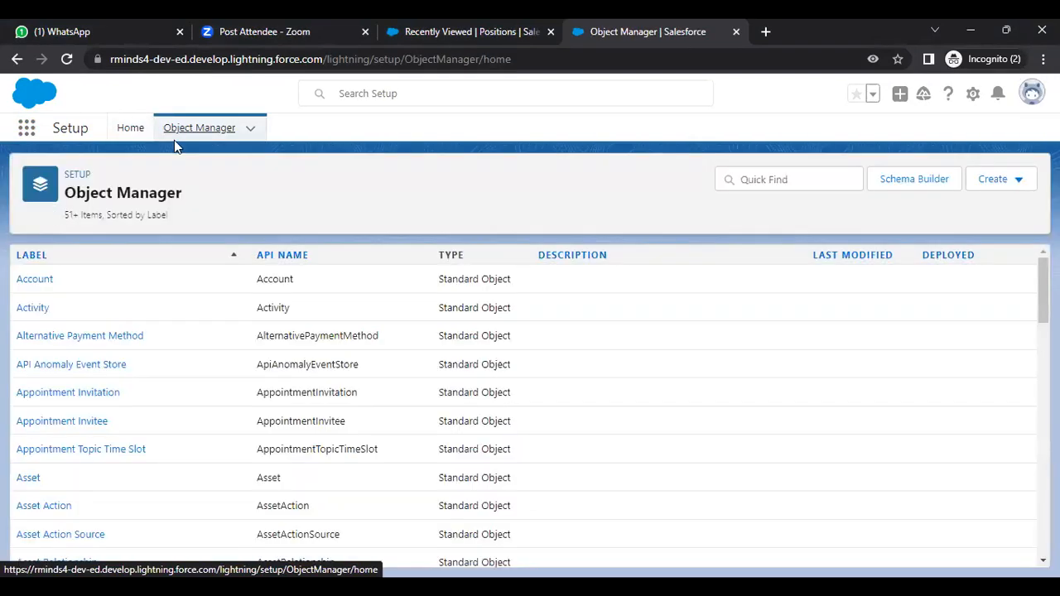
pyautogui.click(742, 180)
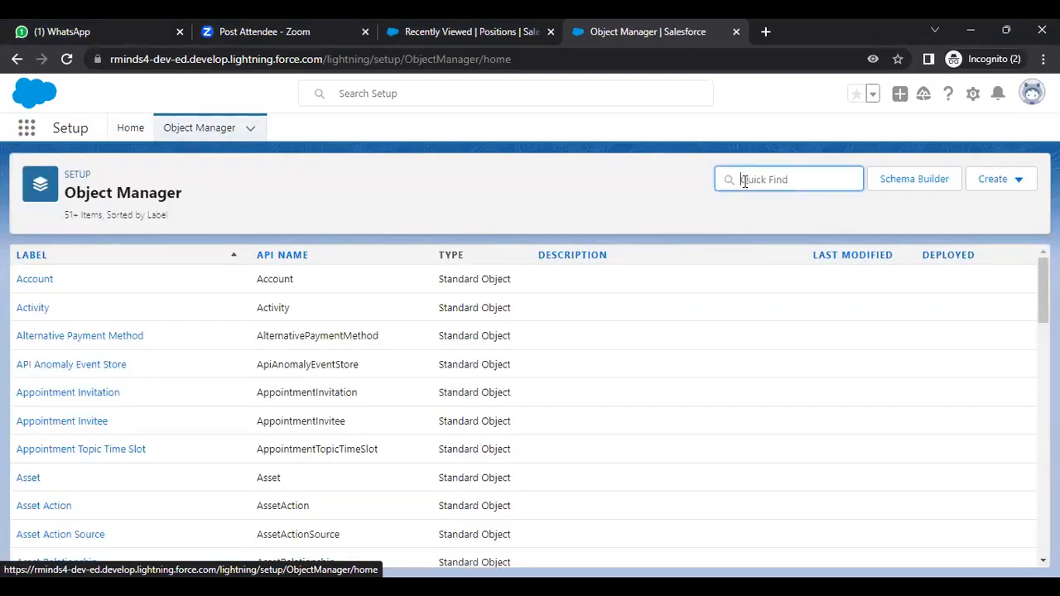
pyautogui.write('position')
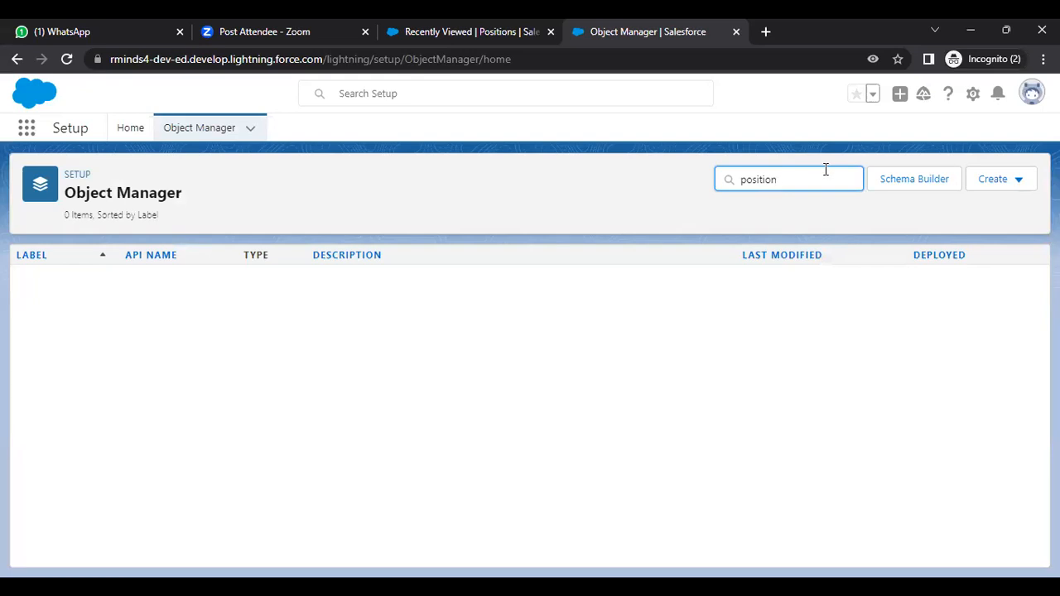
pyautogui.moveTo(807, 172); pyautogui.dragTo(717, 165)
pyautogui.press('BackSpace')
pyautogui.write('Po')
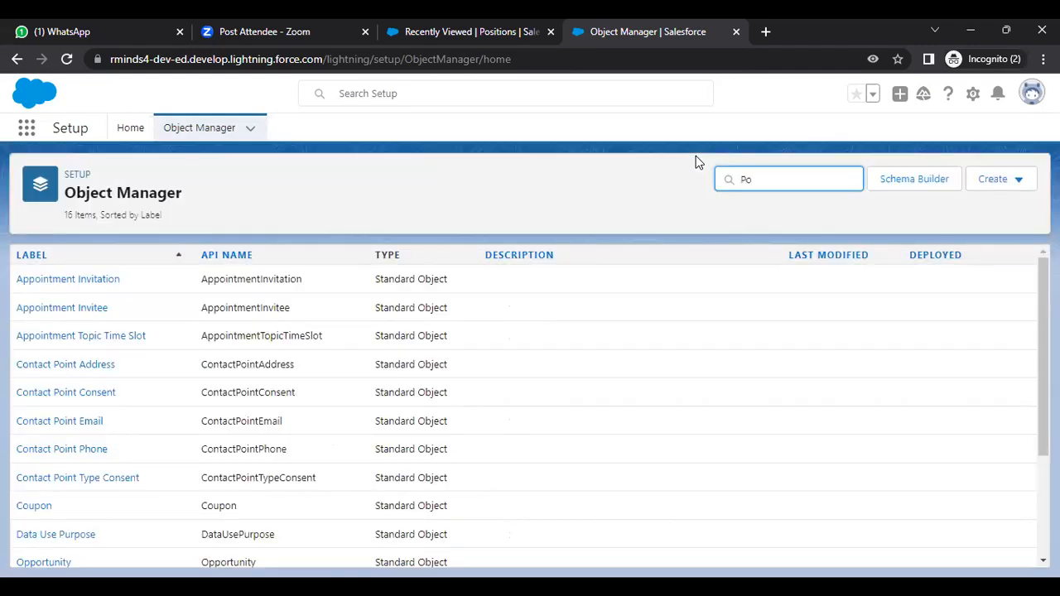
pyautogui.write('si')
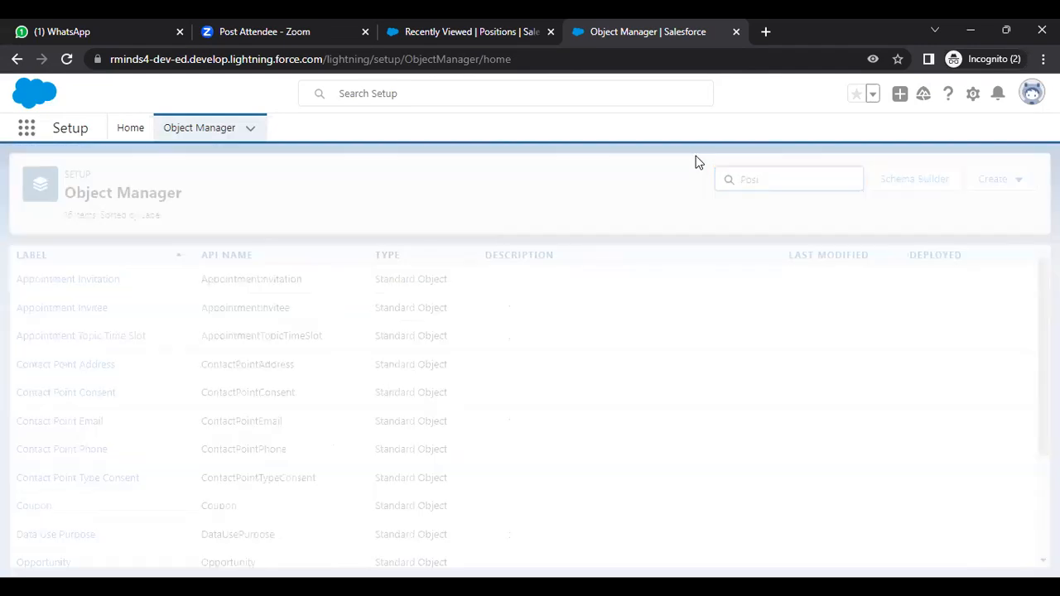
# Step: Show all apps in the App Launcher and scroll down to Talent Acquisition
pyautogui.click(35, 135)
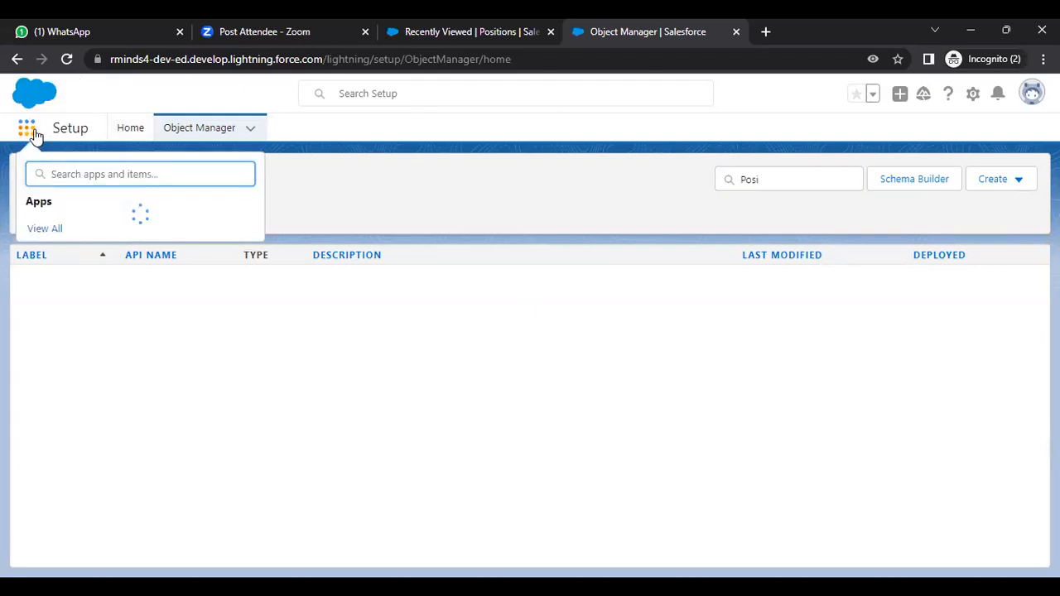
pyautogui.click(47, 404)
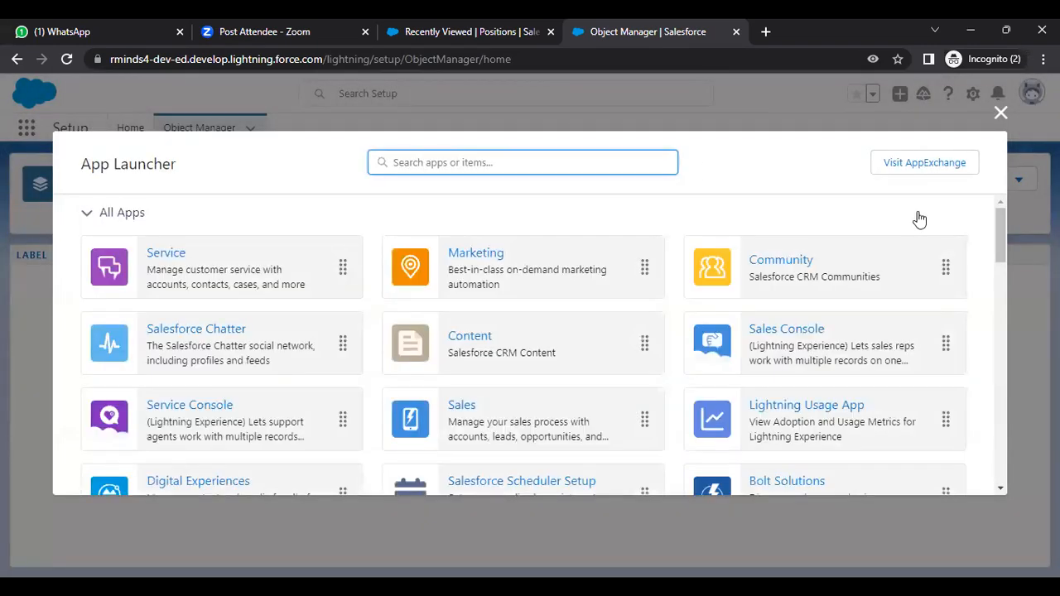
pyautogui.moveTo(1001, 346); pyautogui.dragTo(999, 287)
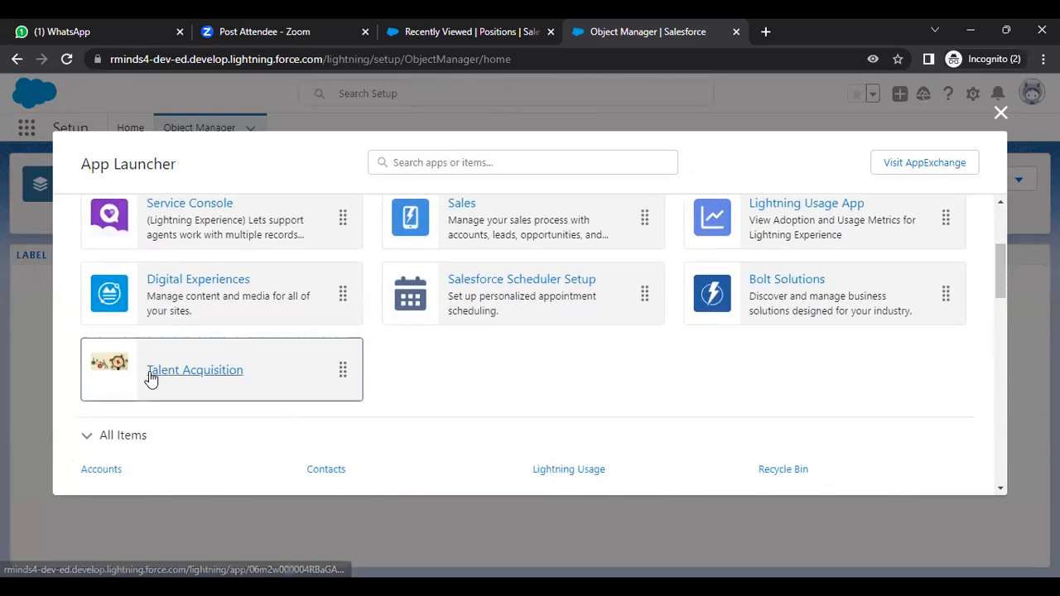
# Step: Open Talent Acquisition's four-record Positions list, refresh it, and bring up the gear Setup menu
pyautogui.click(150, 373)
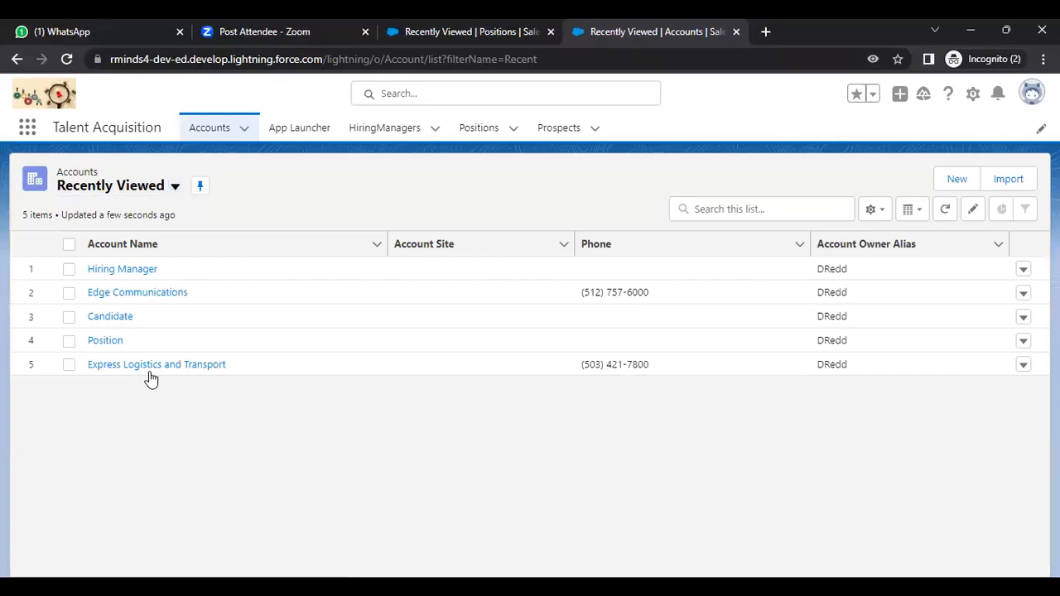
pyautogui.click(480, 133)
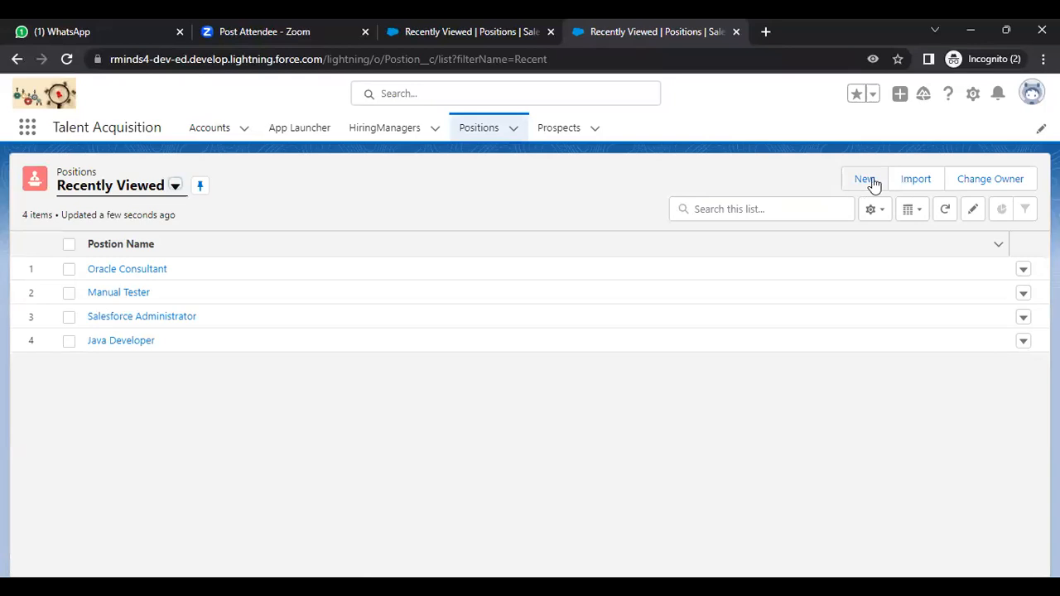
pyautogui.click(478, 130)
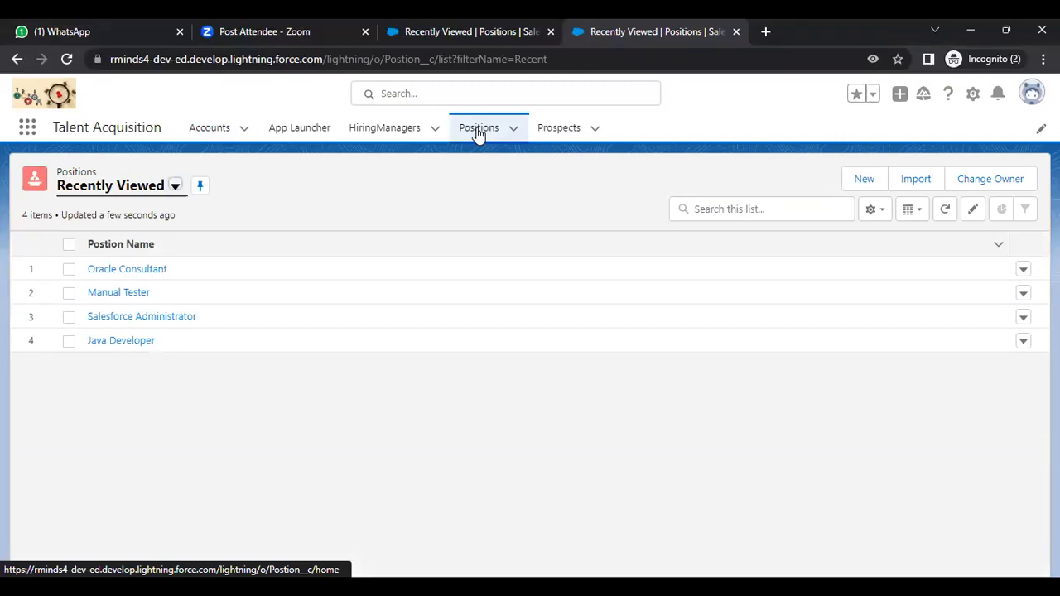
pyautogui.click(973, 95)
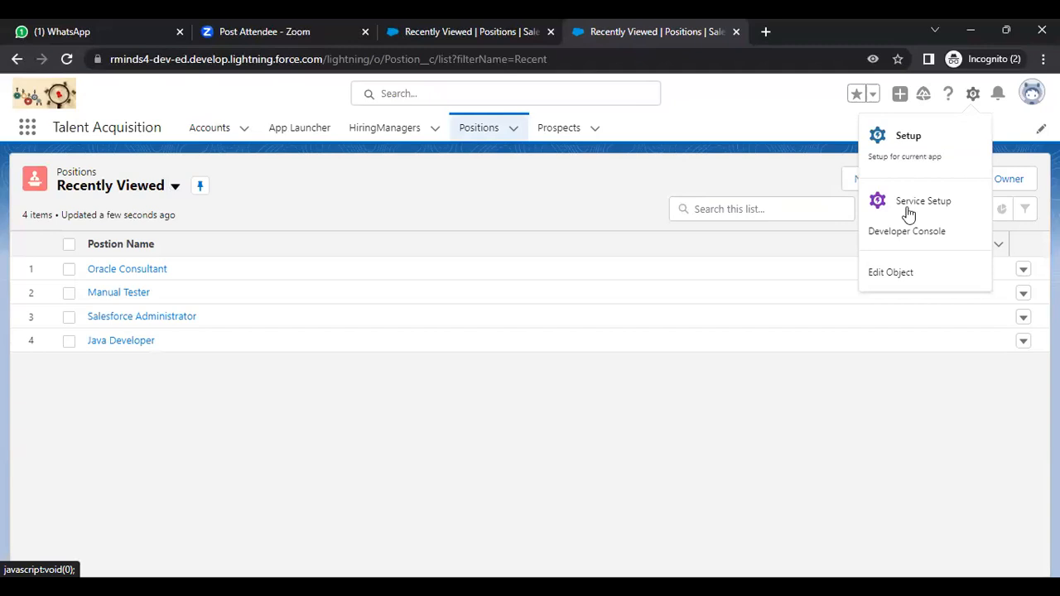
# Step: From the Postion object's Fields & Relationships, start a new custom field of type Roll-Up Summary
pyautogui.click(894, 273)
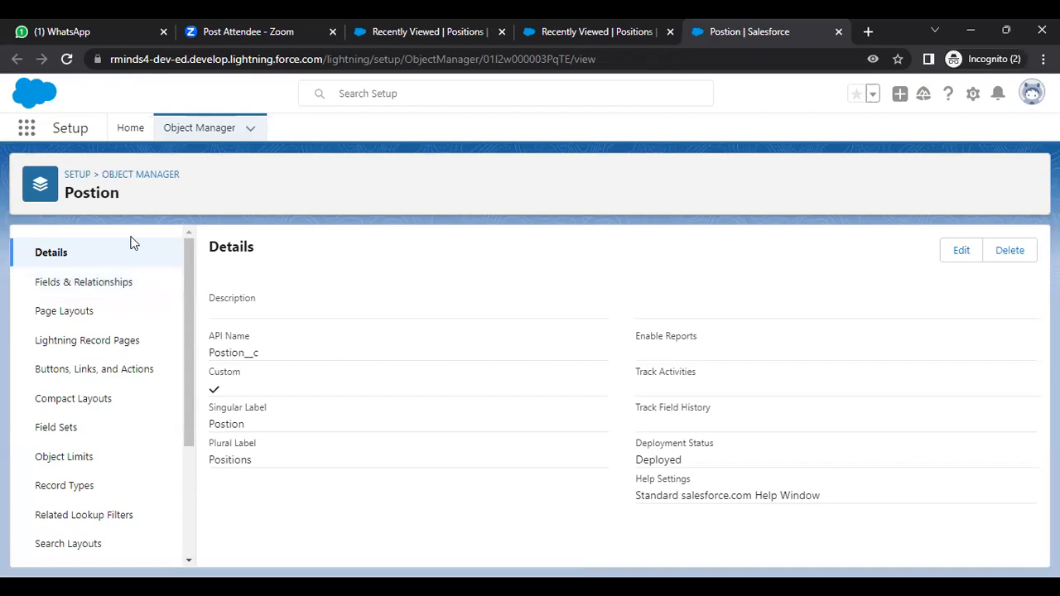
pyautogui.click(103, 286)
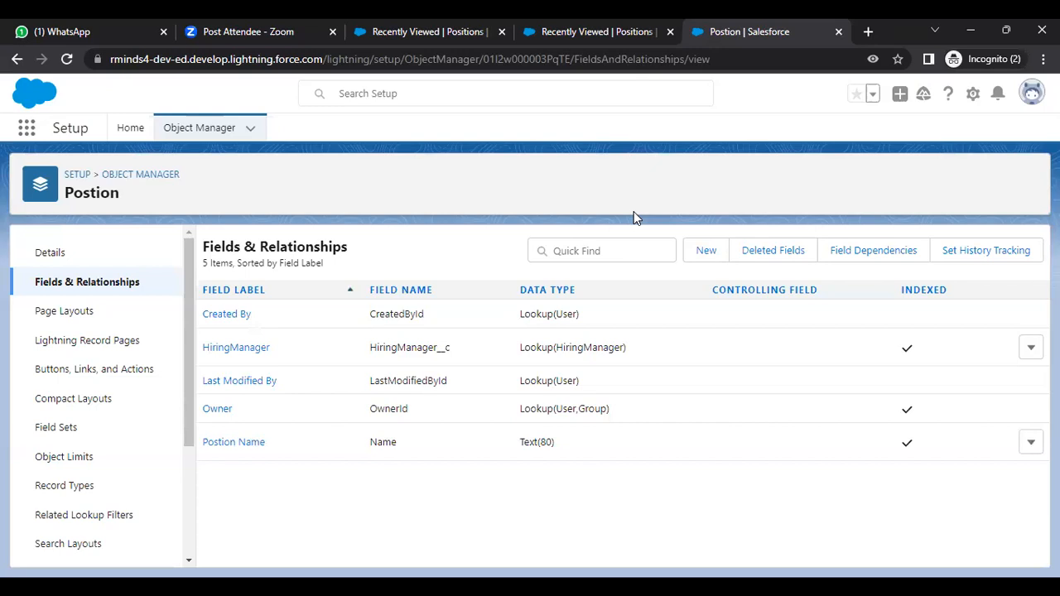
pyautogui.click(700, 251)
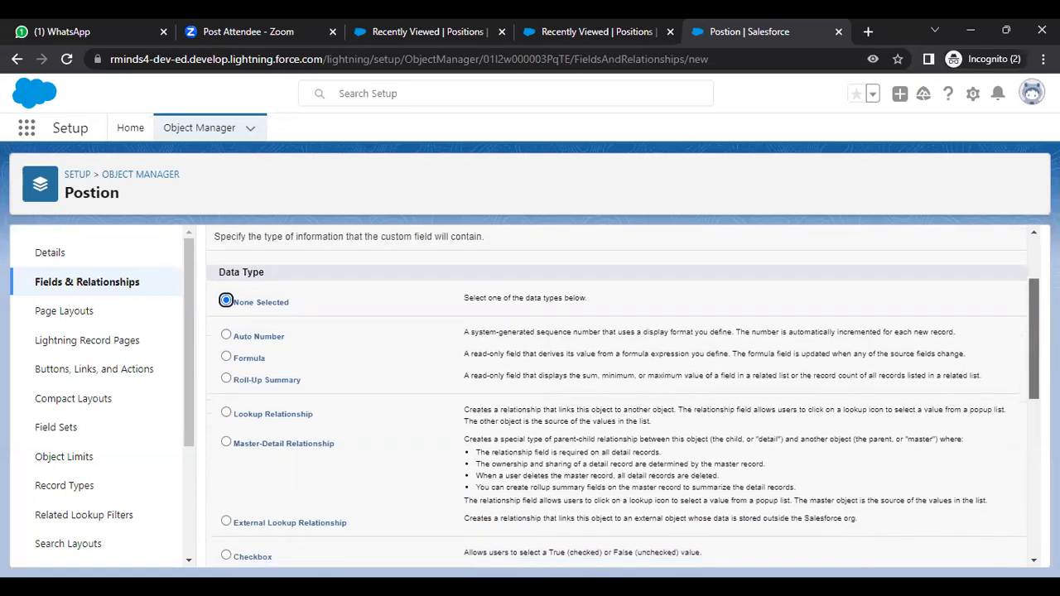
pyautogui.click(227, 378)
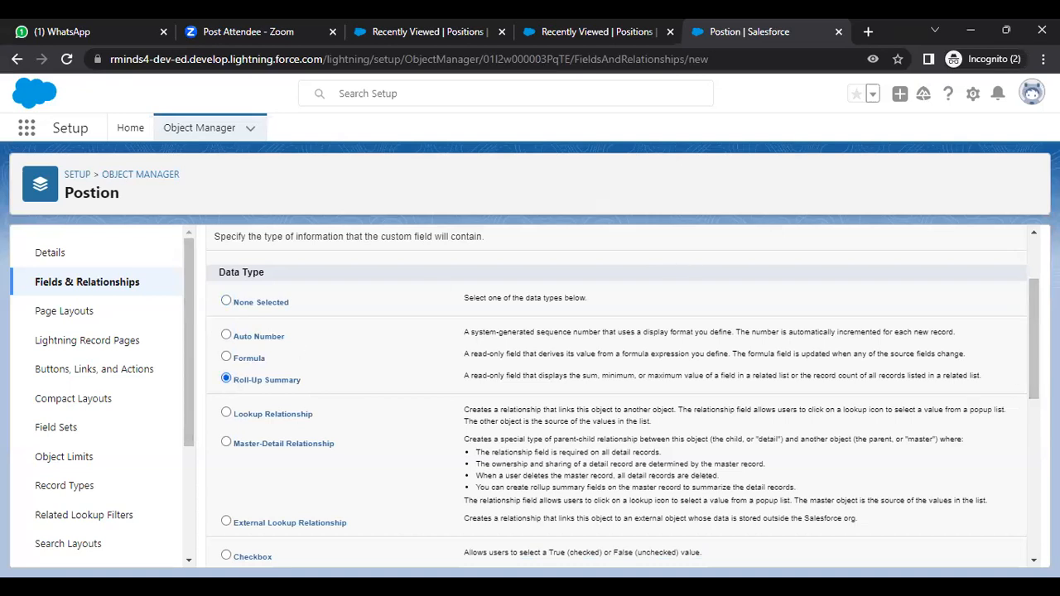
pyautogui.moveTo(1034, 357); pyautogui.dragTo(1034, 513)
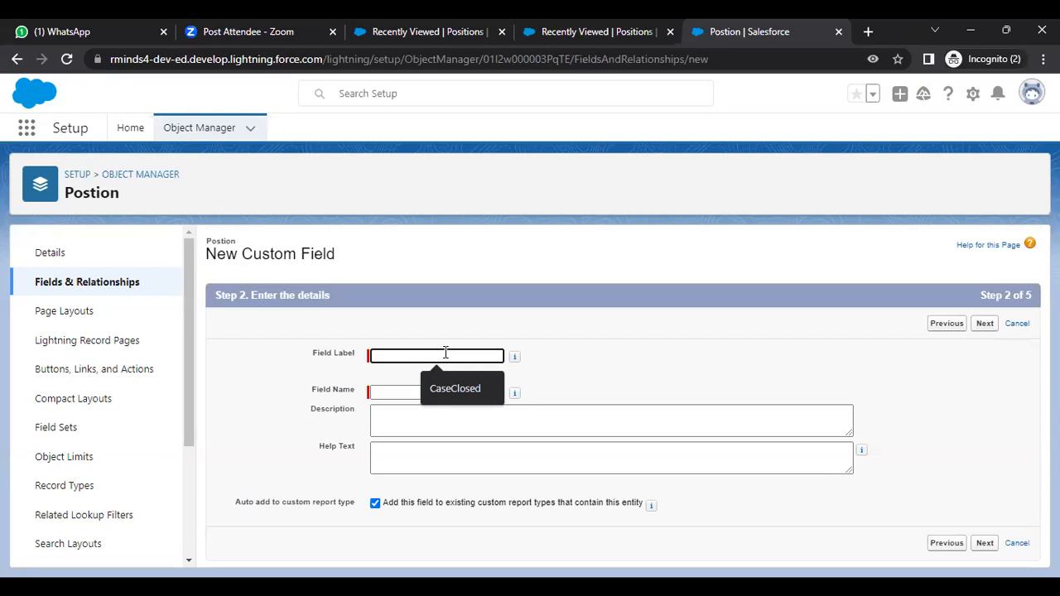
# Step: Enter NOC as the field label and let the field name auto-fill to NOC
pyautogui.write('No')
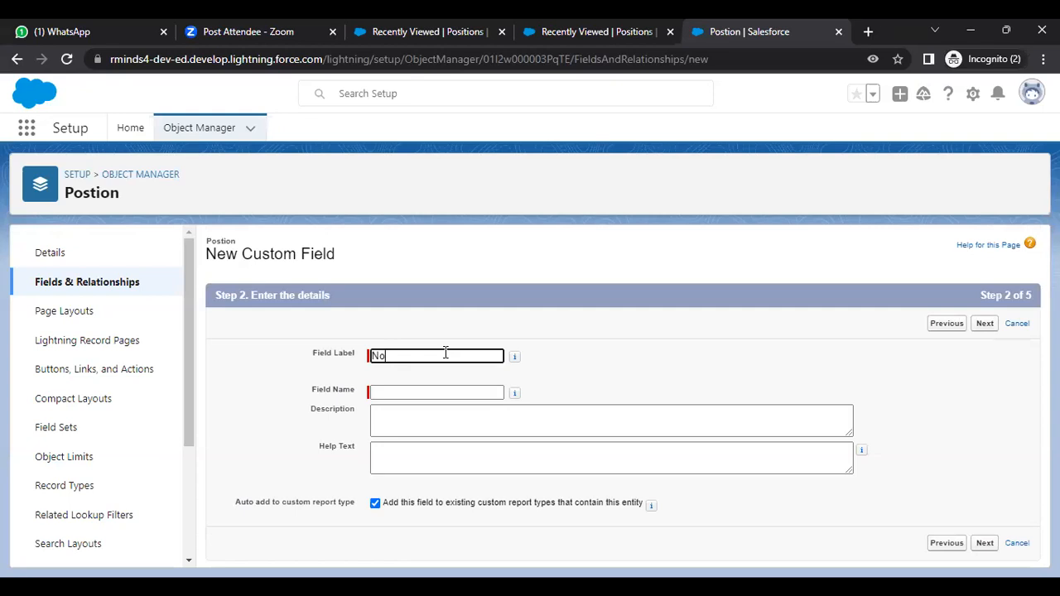
pyautogui.press('BackSpace')
pyautogui.write('NOC')
pyautogui.click(414, 392)
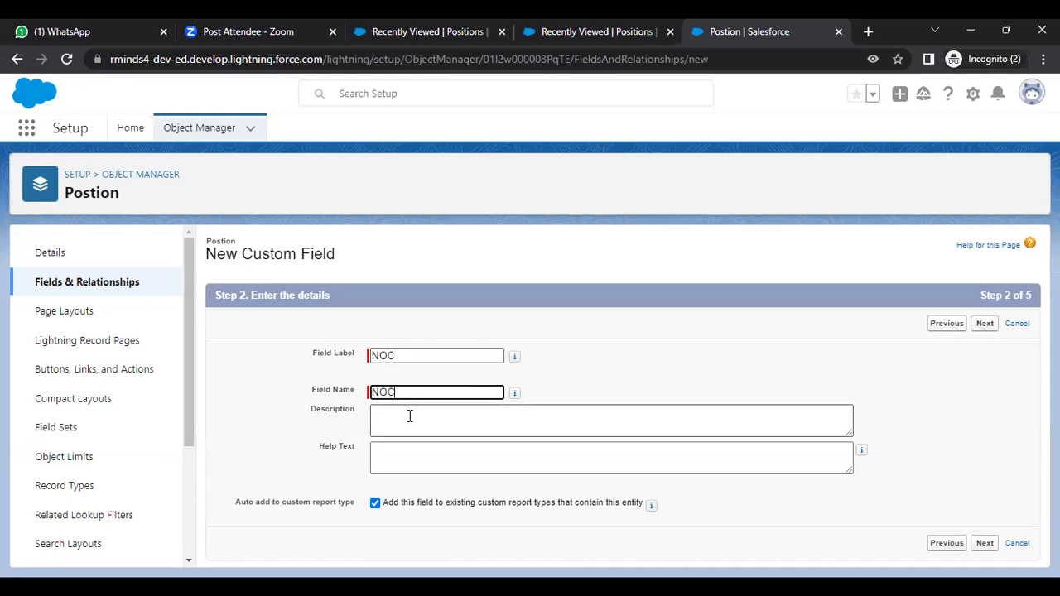
pyautogui.click(985, 323)
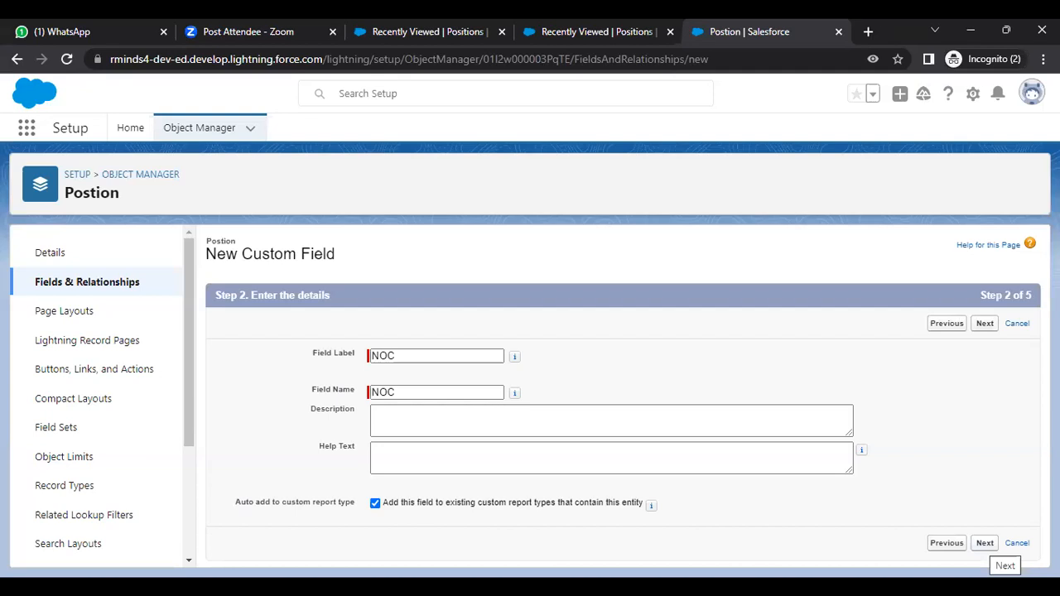
# Step: Summarize the Prospects object with COUNT, limited to records meeting certain criteria
pyautogui.click(985, 543)
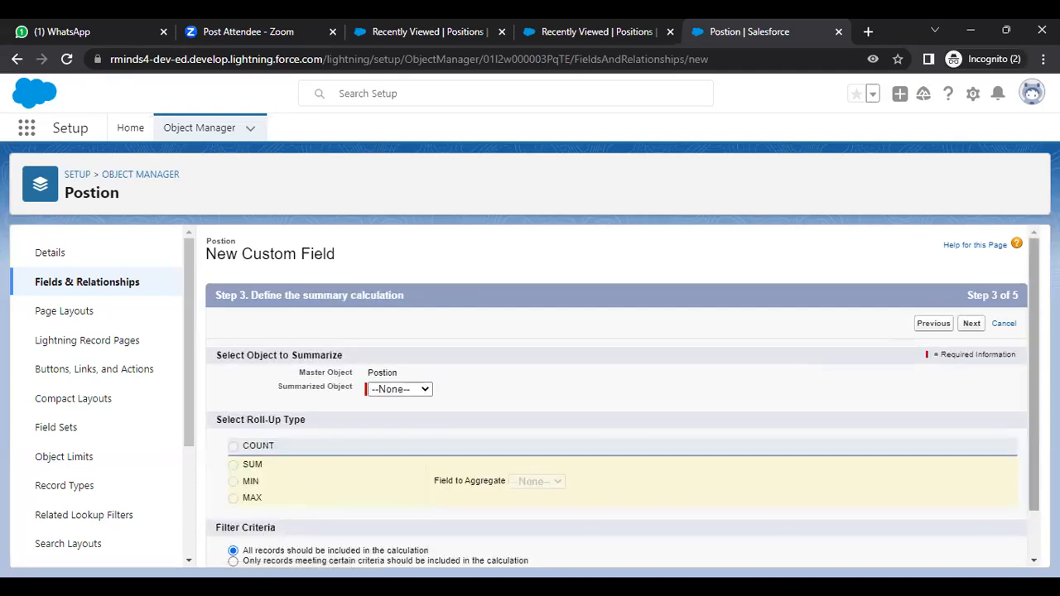
pyautogui.scroll(-1, 616, 398)
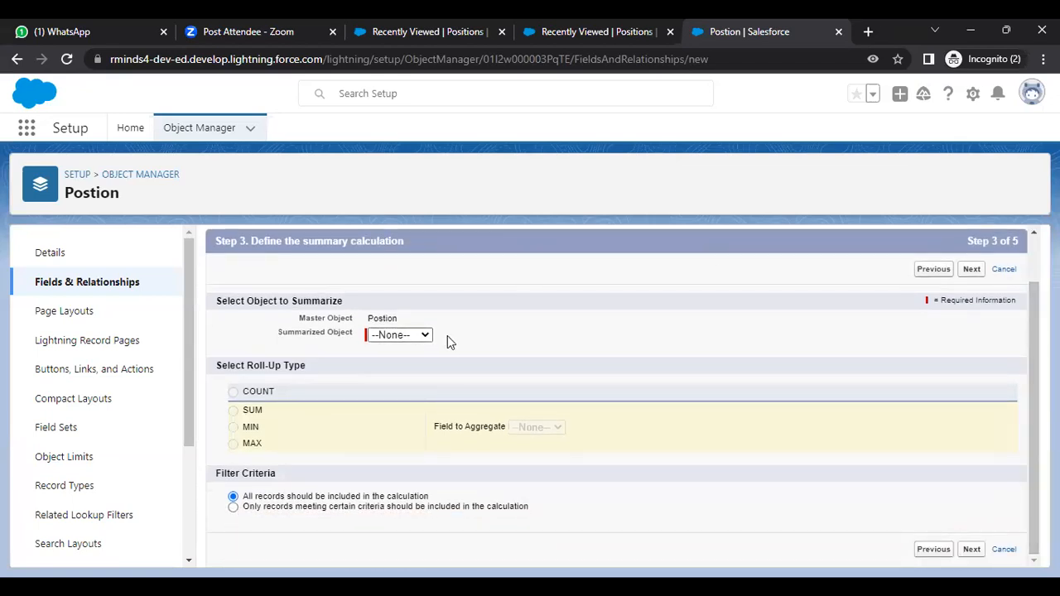
pyautogui.click(419, 337)
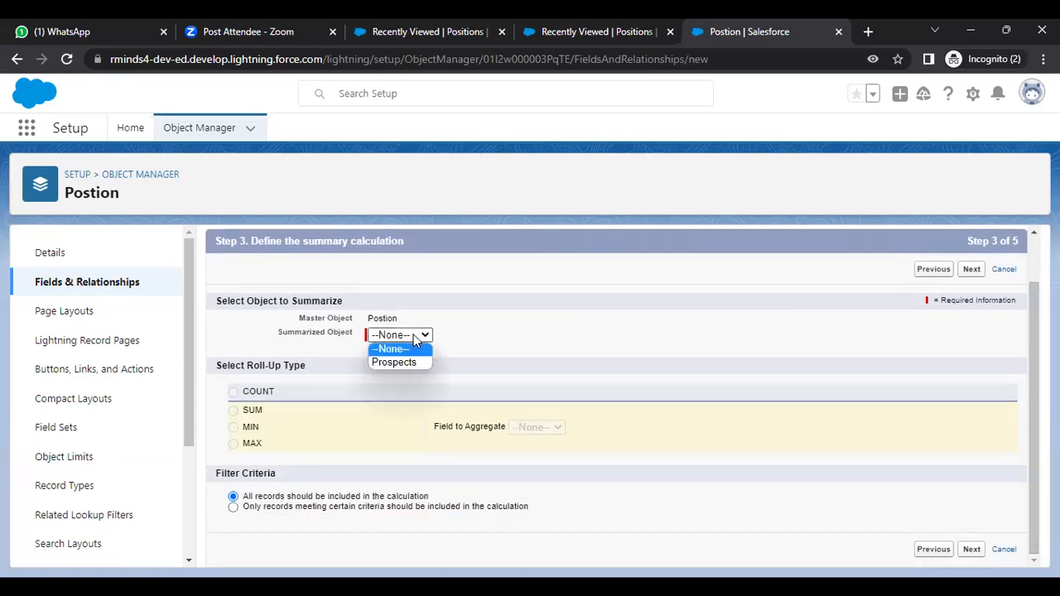
pyautogui.click(404, 363)
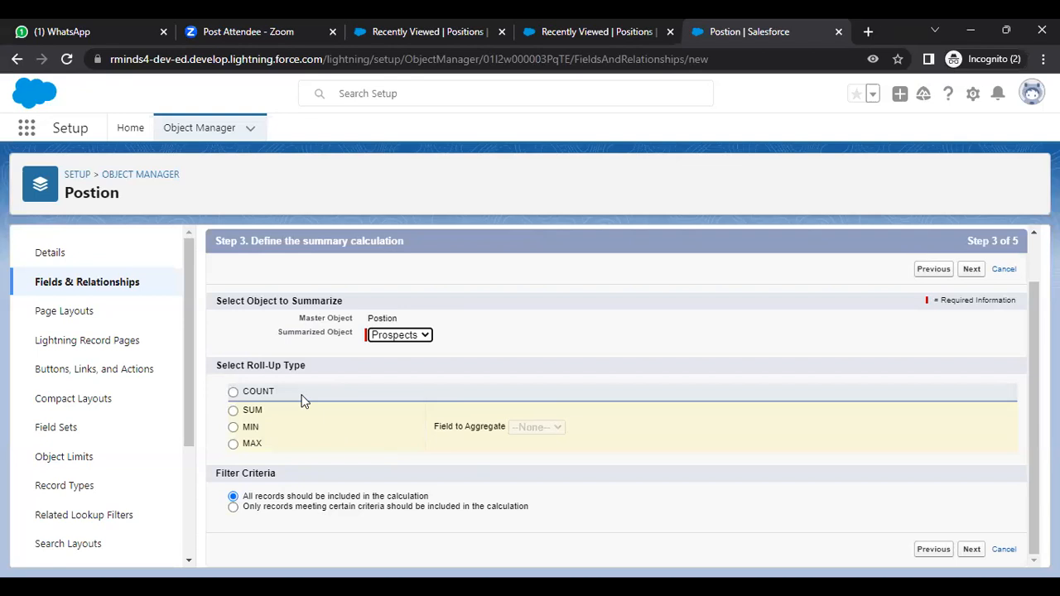
pyautogui.click(233, 394)
pyautogui.click(234, 508)
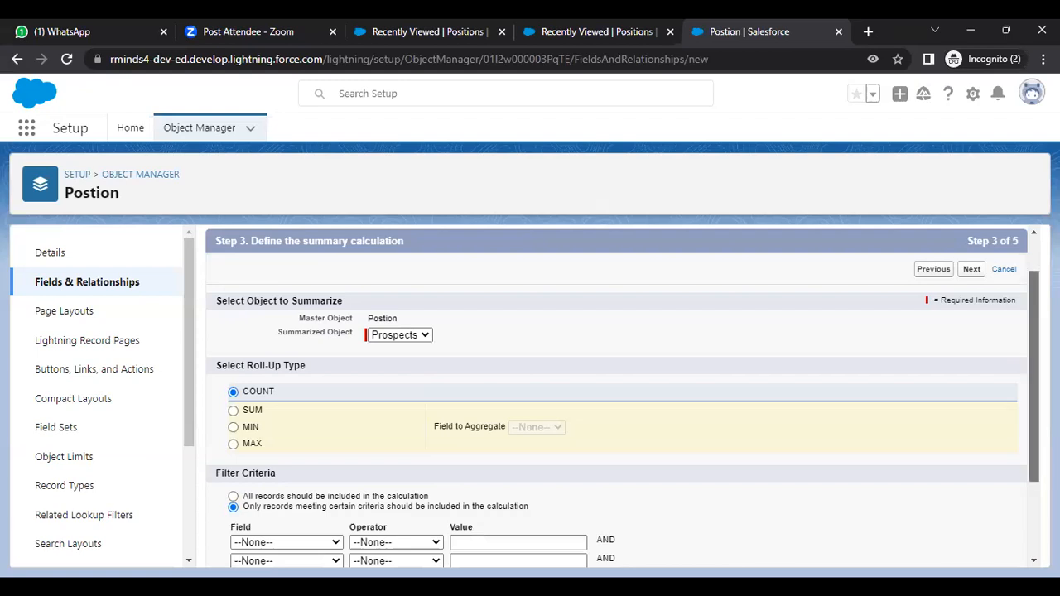
# Step: Try a Notice Period equals Immediate filter, then switch back to including all records
pyautogui.scroll(-3, 617, 395)
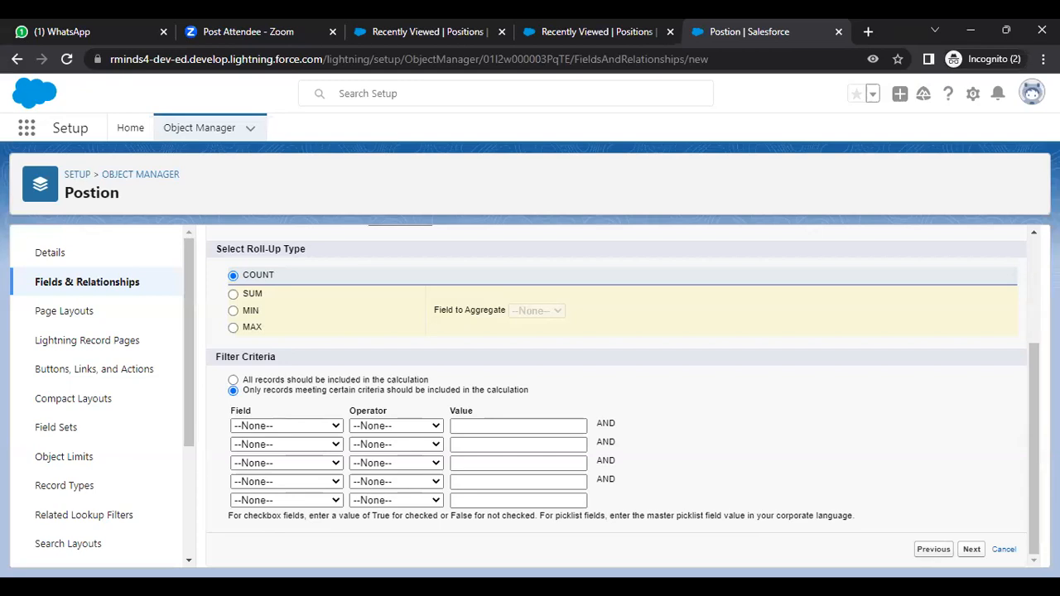
pyautogui.click(330, 425)
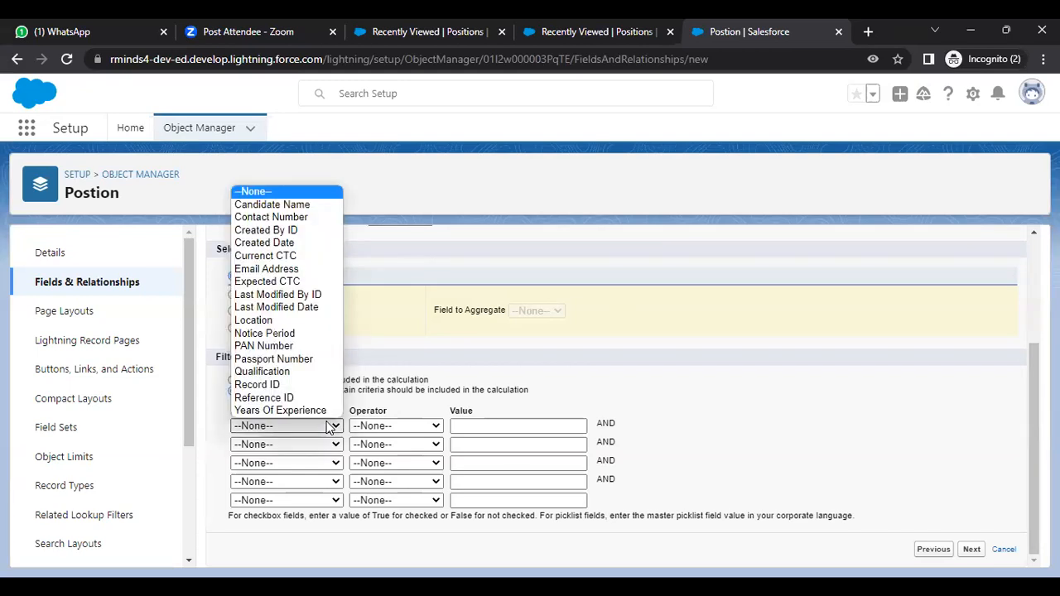
pyautogui.click(304, 338)
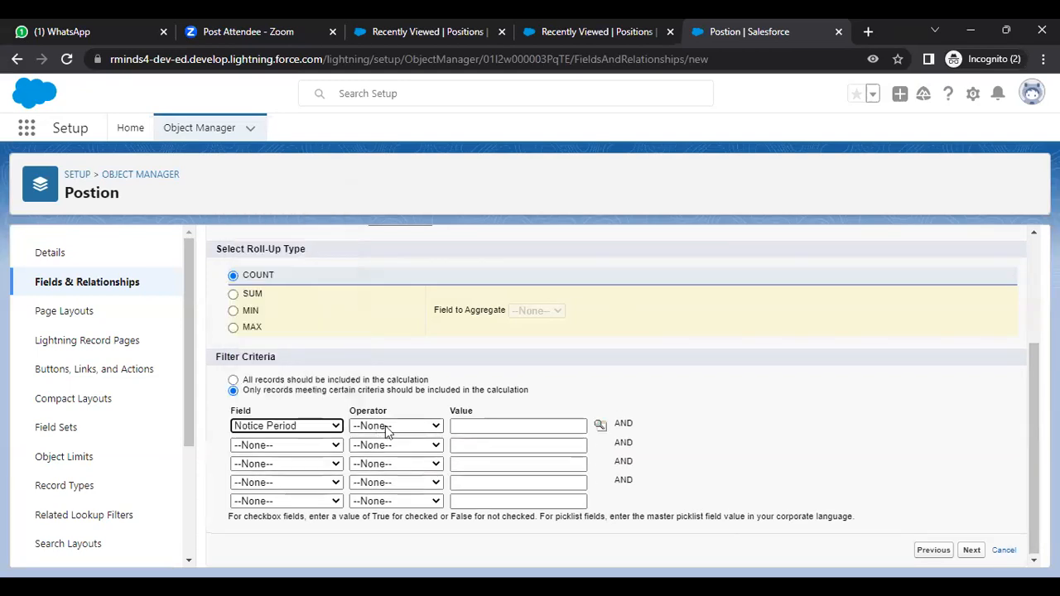
pyautogui.click(383, 428)
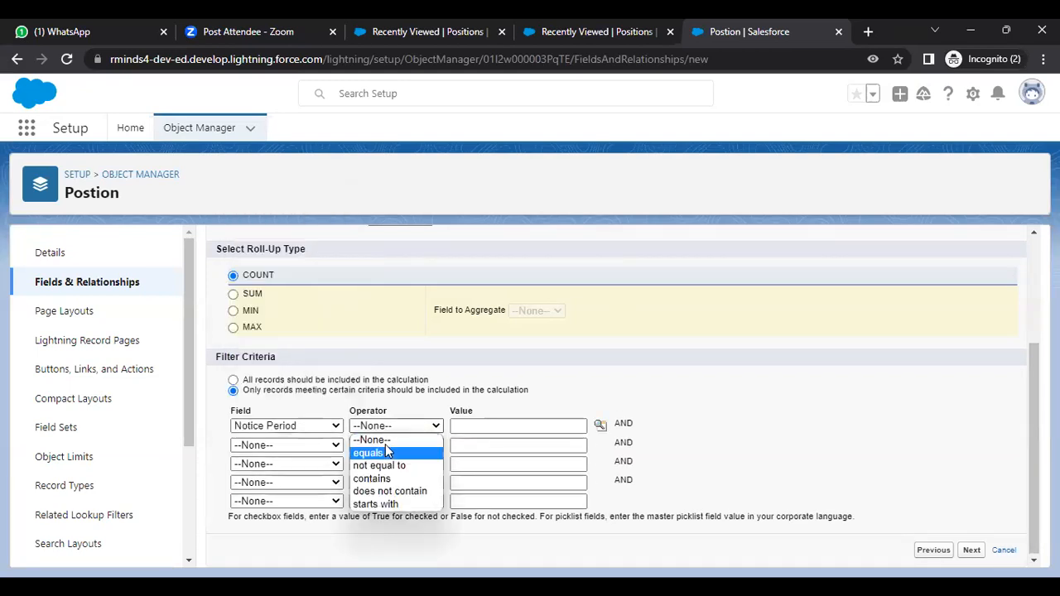
pyautogui.click(530, 425)
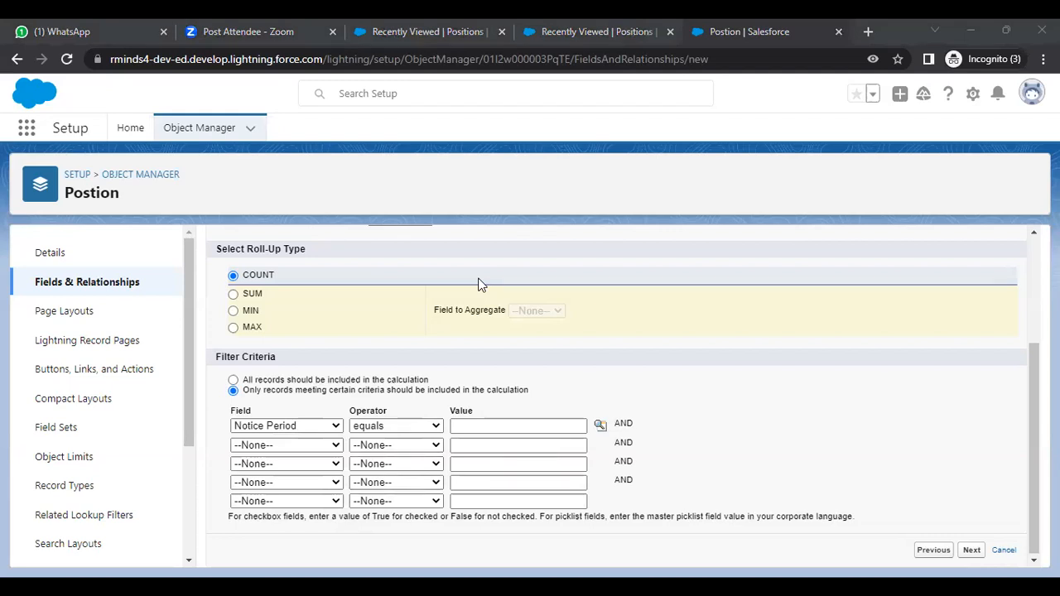
pyautogui.click(500, 426)
pyautogui.write('Immediate')
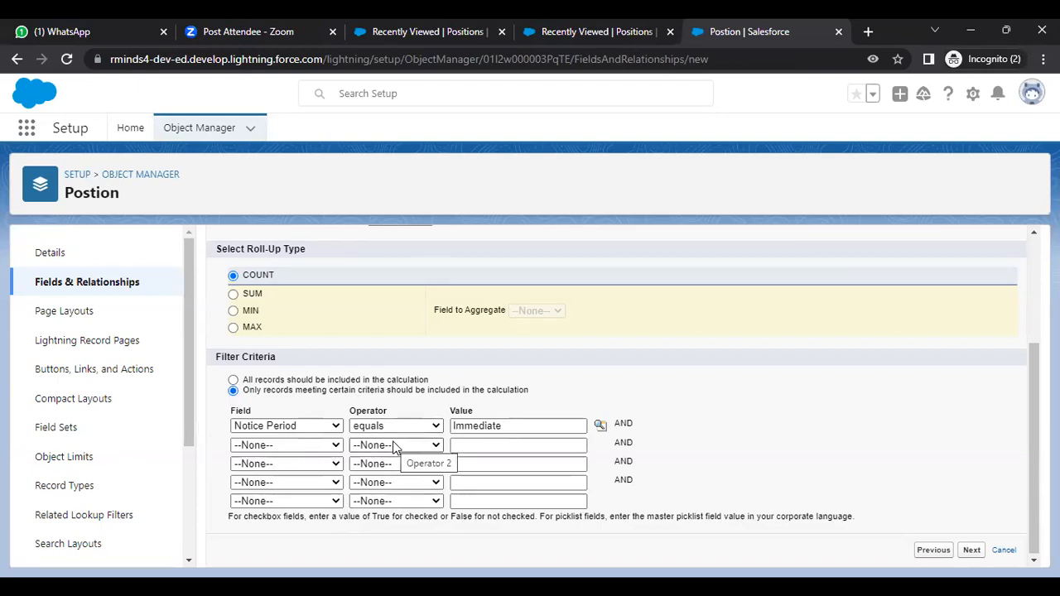
pyautogui.click(232, 380)
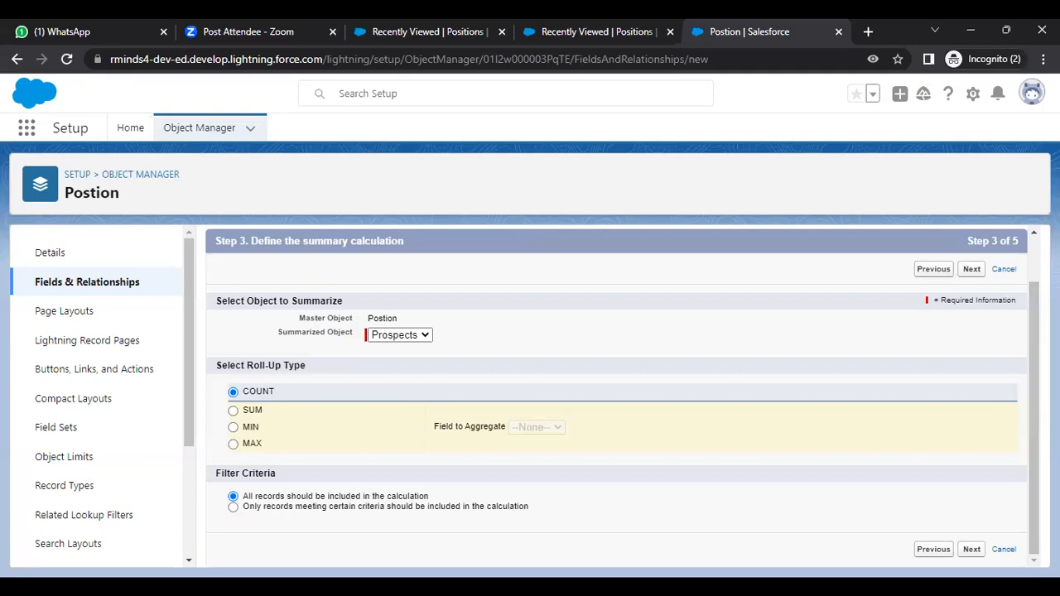
# Step: Make NOC visible to all profiles, keep it on Position Layout, and save the field
pyautogui.click(971, 549)
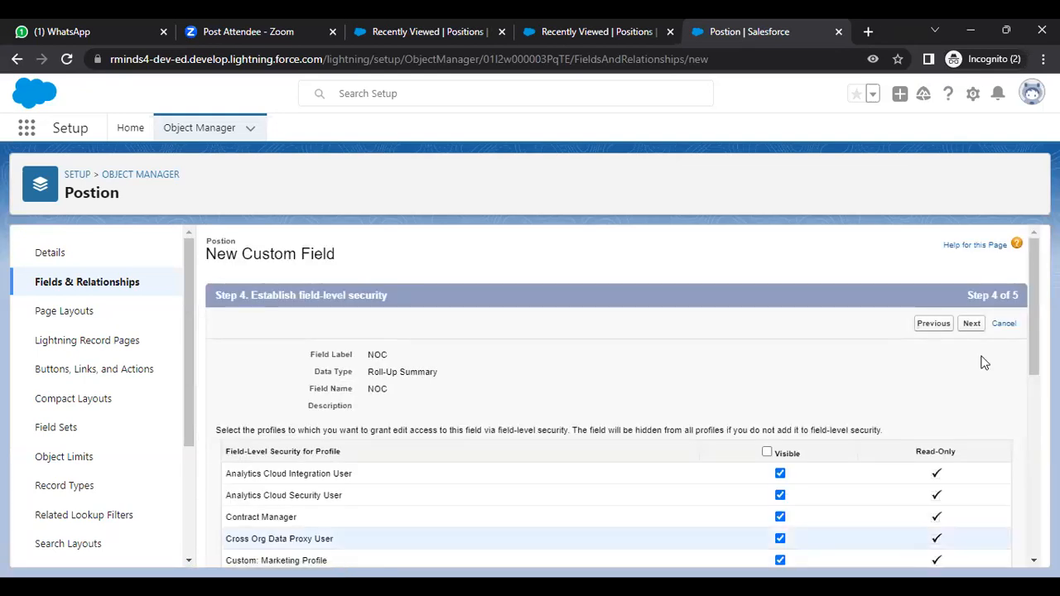
pyautogui.scroll(-3, 1024, 308)
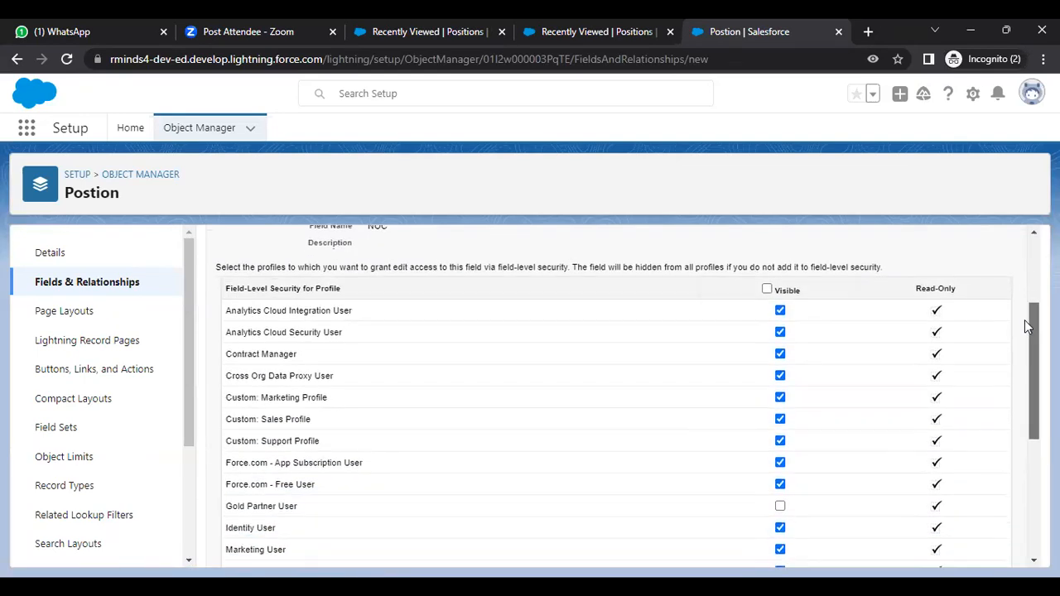
pyautogui.click(767, 288)
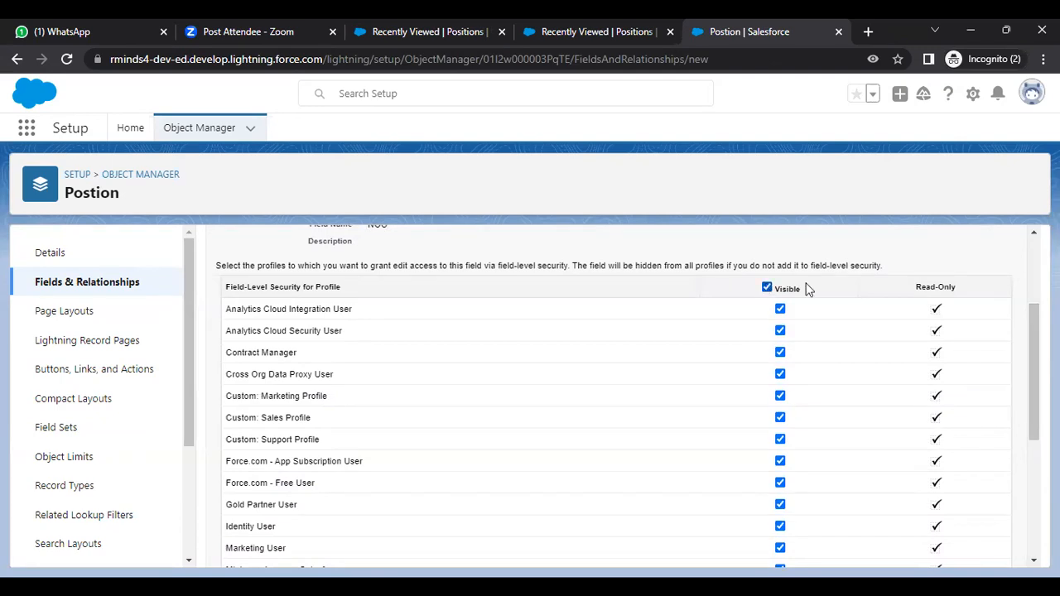
pyautogui.scroll(-4, 1033, 373)
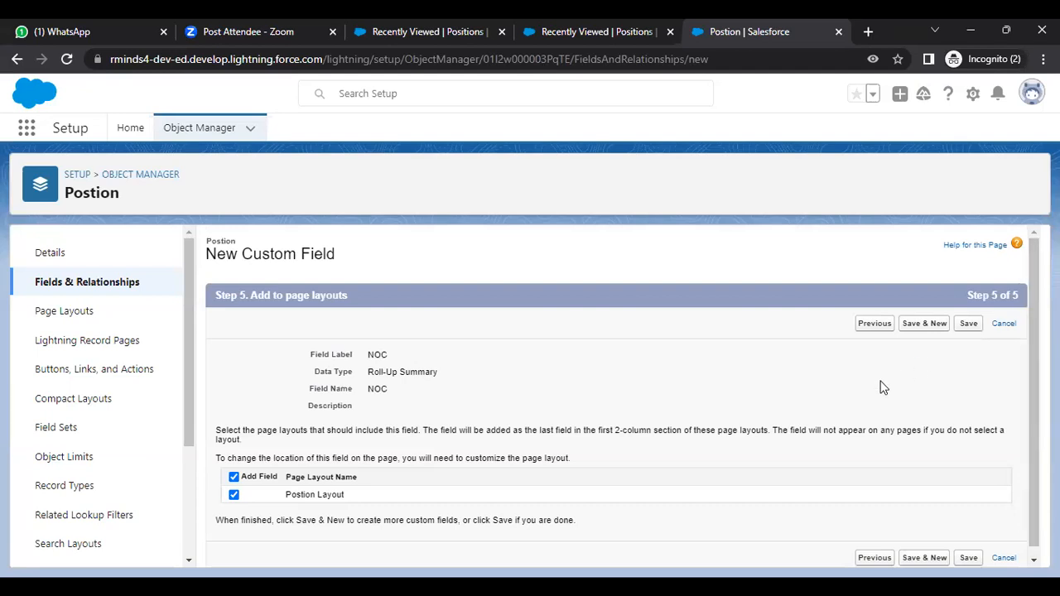
pyautogui.click(905, 315)
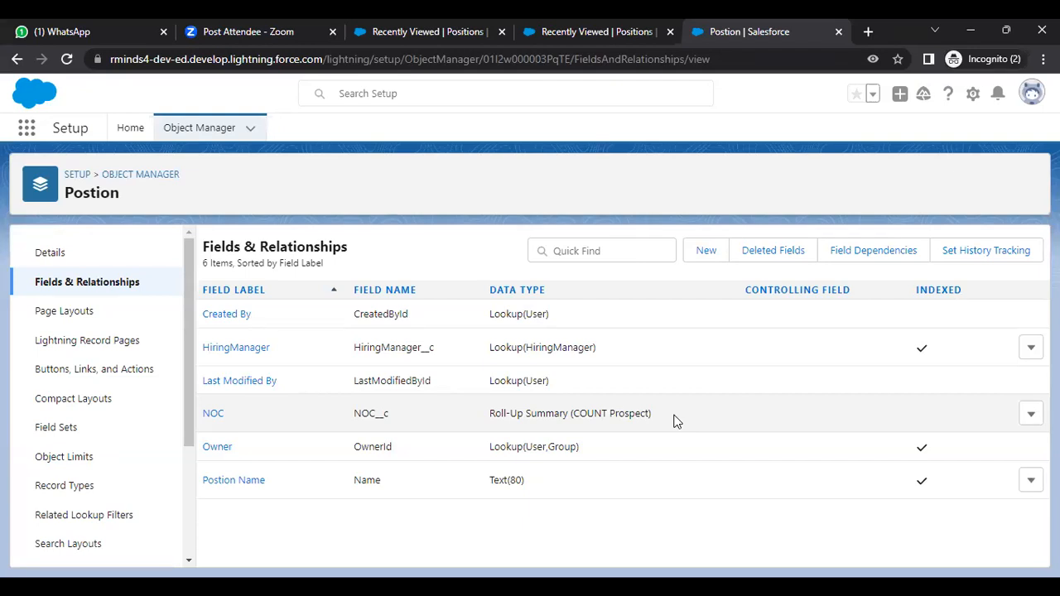
pyautogui.click(1033, 416)
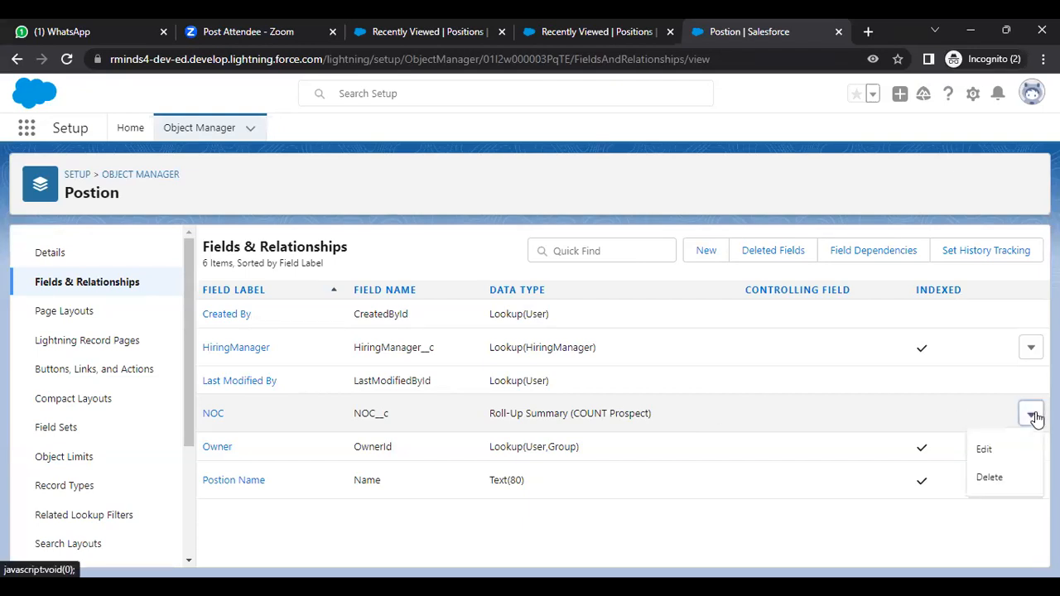
pyautogui.click(1034, 415)
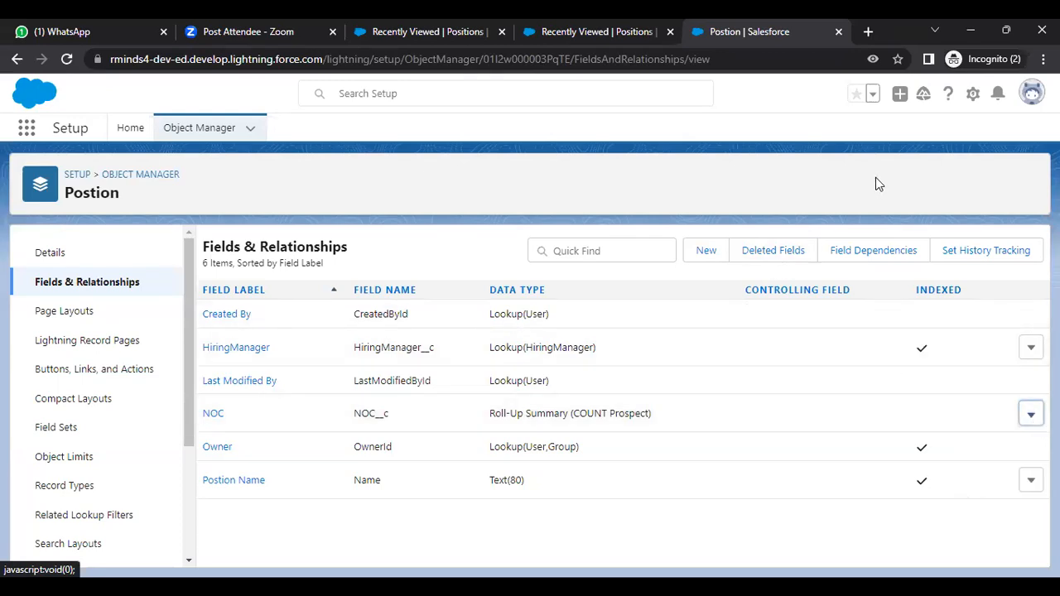
# Step: Reload the Positions tab and switch its list view from Recently Viewed to All
pyautogui.click(580, 34)
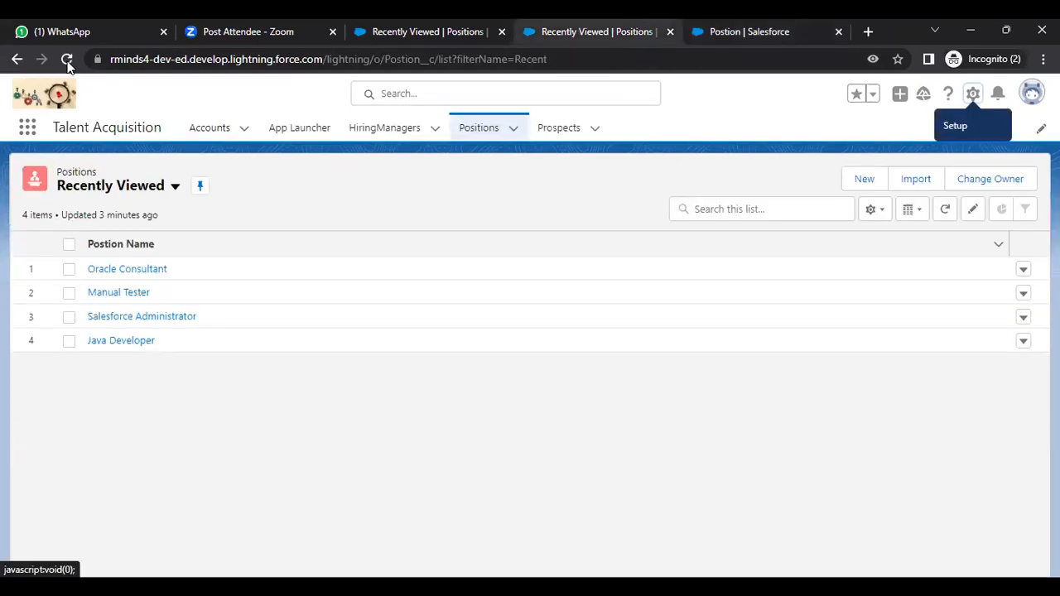
pyautogui.press('F5')
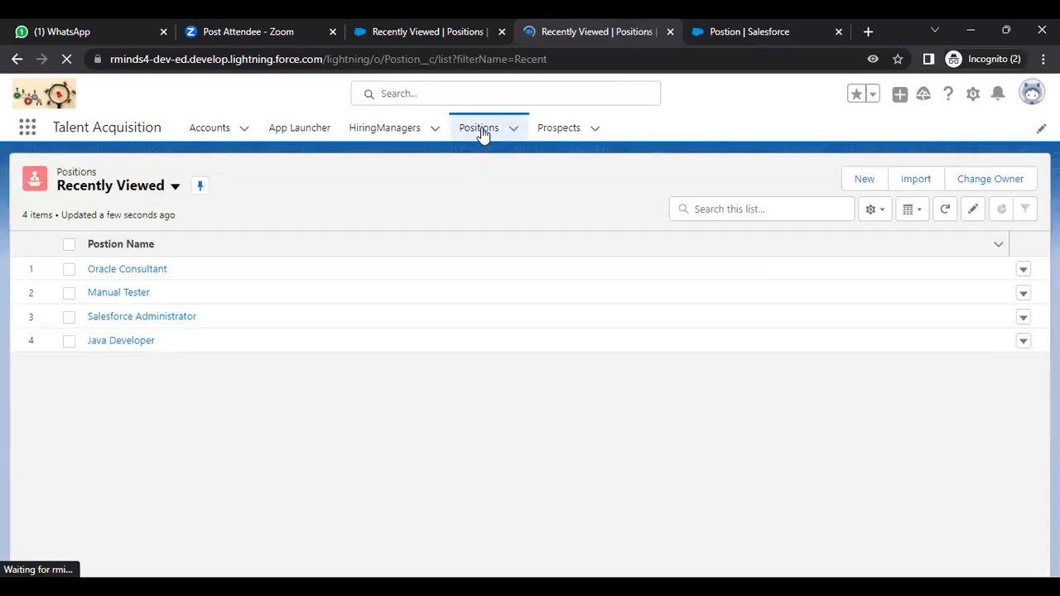
pyautogui.click(923, 213)
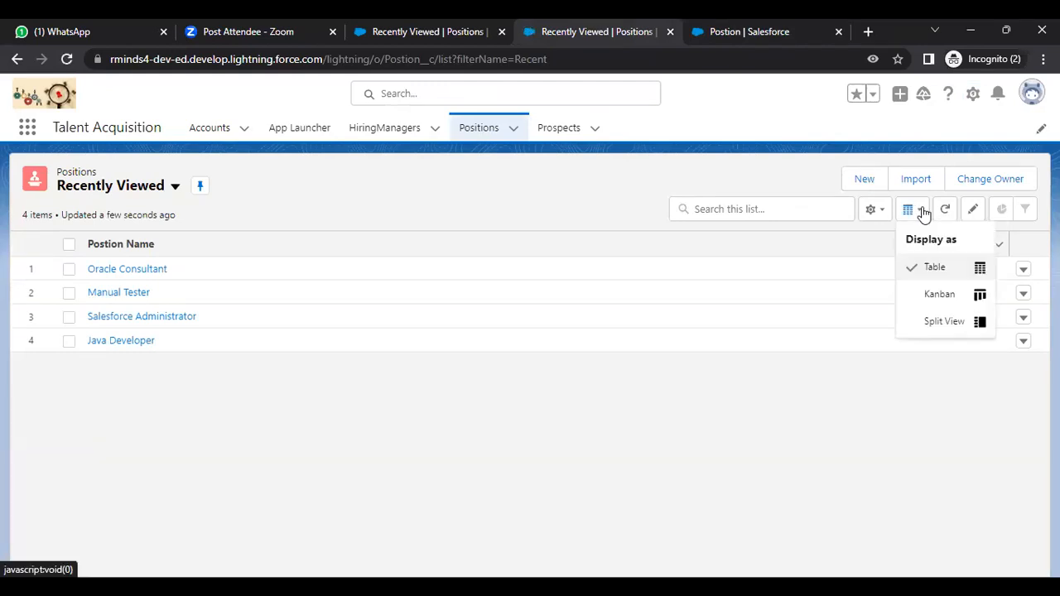
pyautogui.click(922, 213)
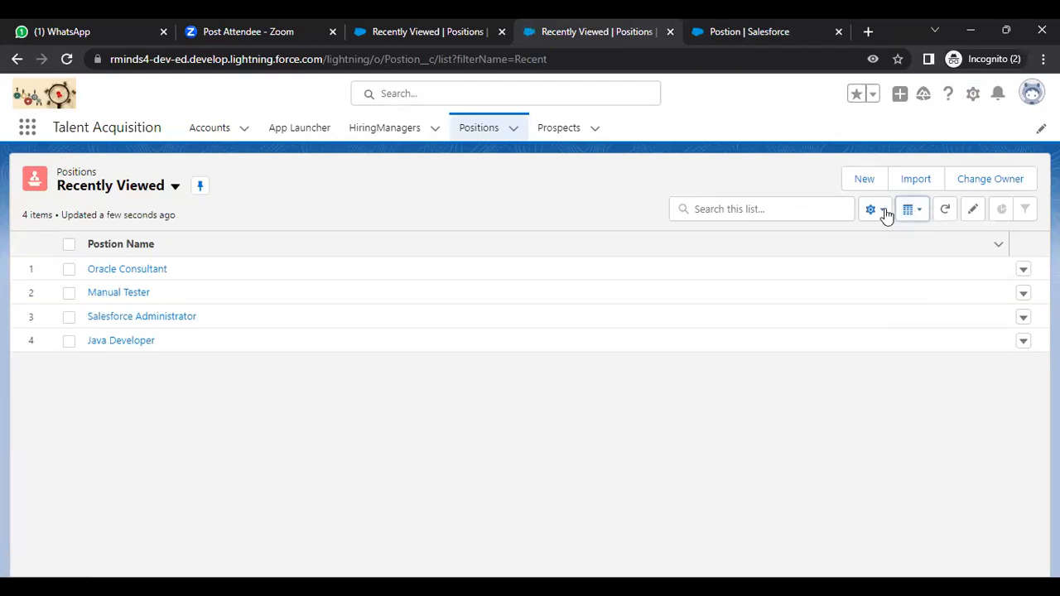
pyautogui.click(884, 212)
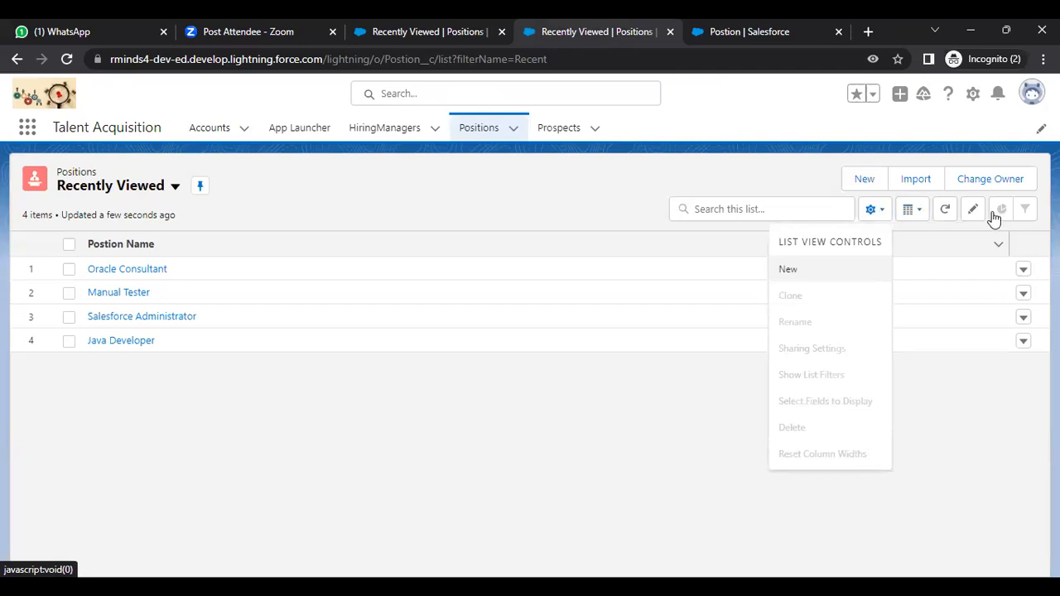
pyautogui.click(1017, 220)
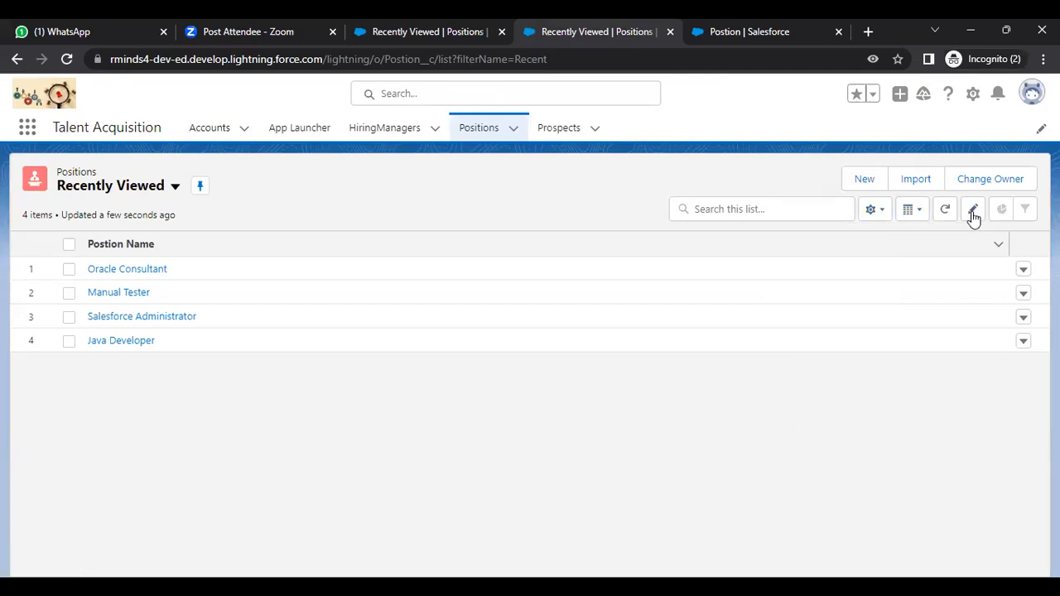
pyautogui.moveTo(1006, 239); pyautogui.dragTo(561, 265)
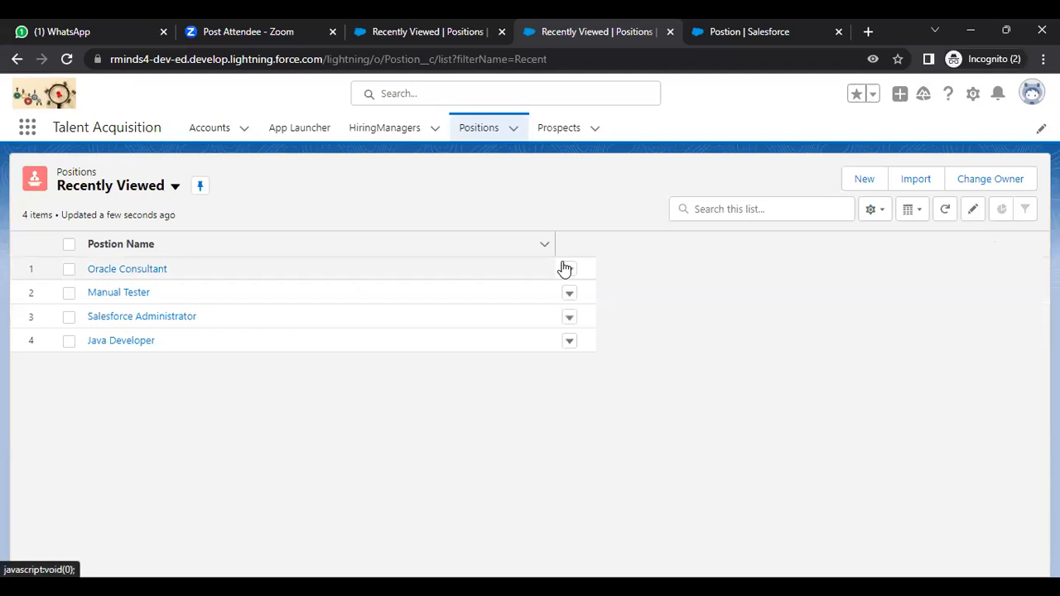
pyautogui.click(175, 187)
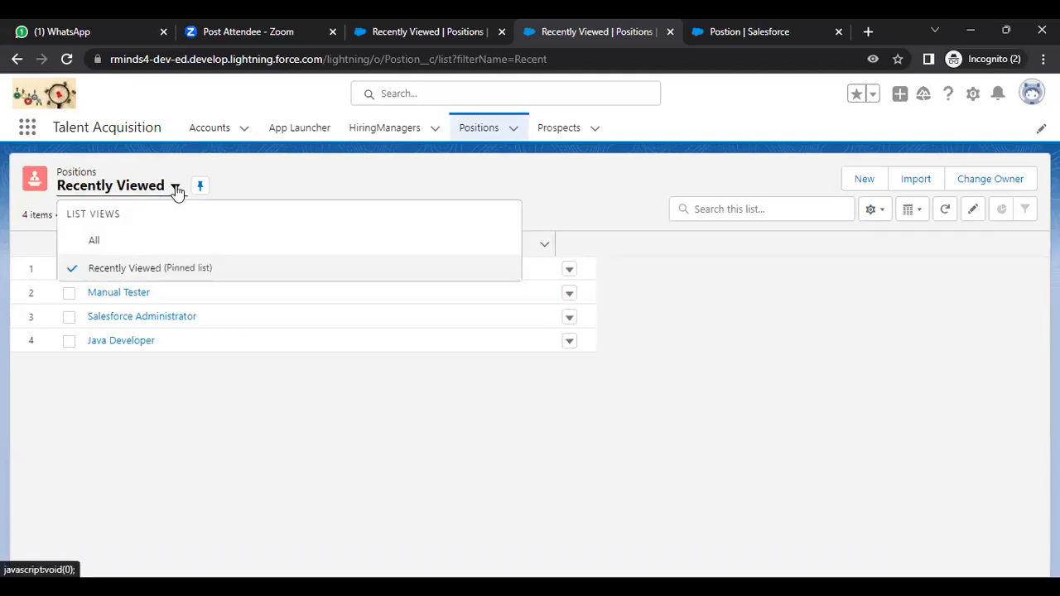
pyautogui.click(152, 242)
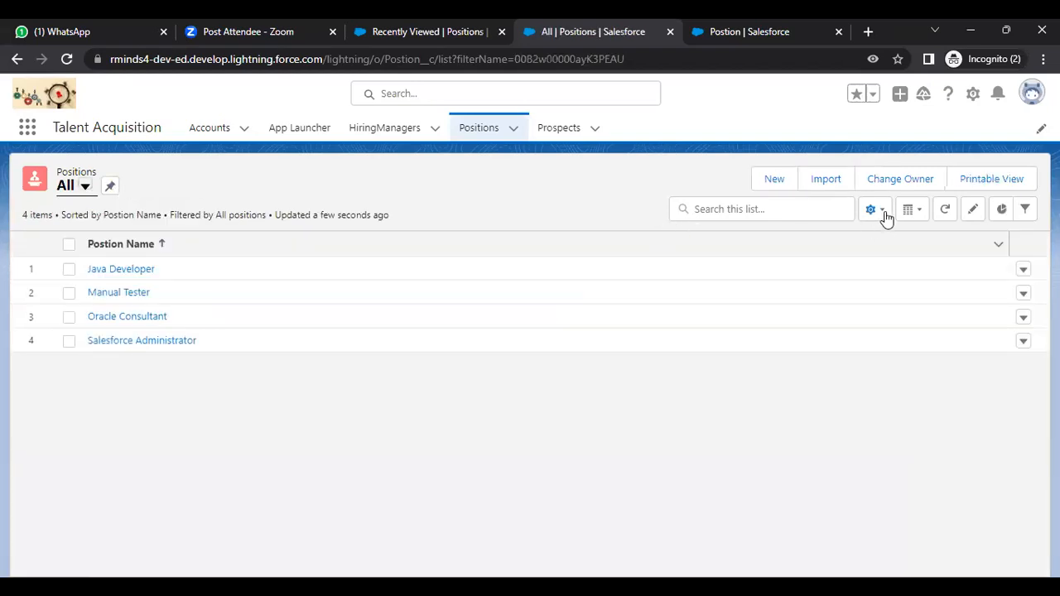
# Step: In Select Fields to Display, add NOC and HiringManager to the visible fields
pyautogui.click(876, 209)
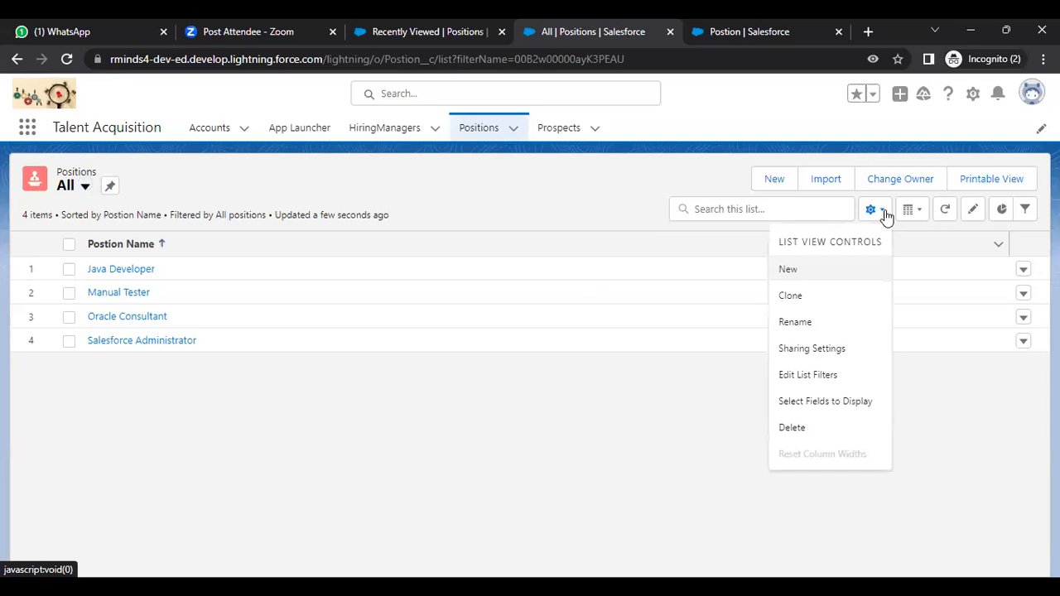
pyautogui.click(835, 403)
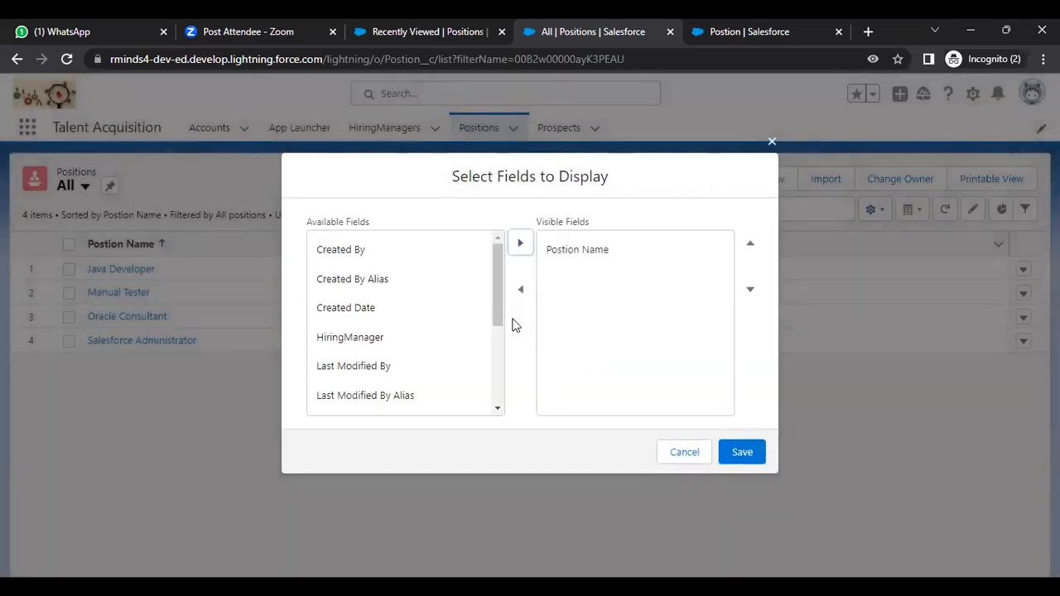
pyautogui.moveTo(495, 291); pyautogui.dragTo(490, 355)
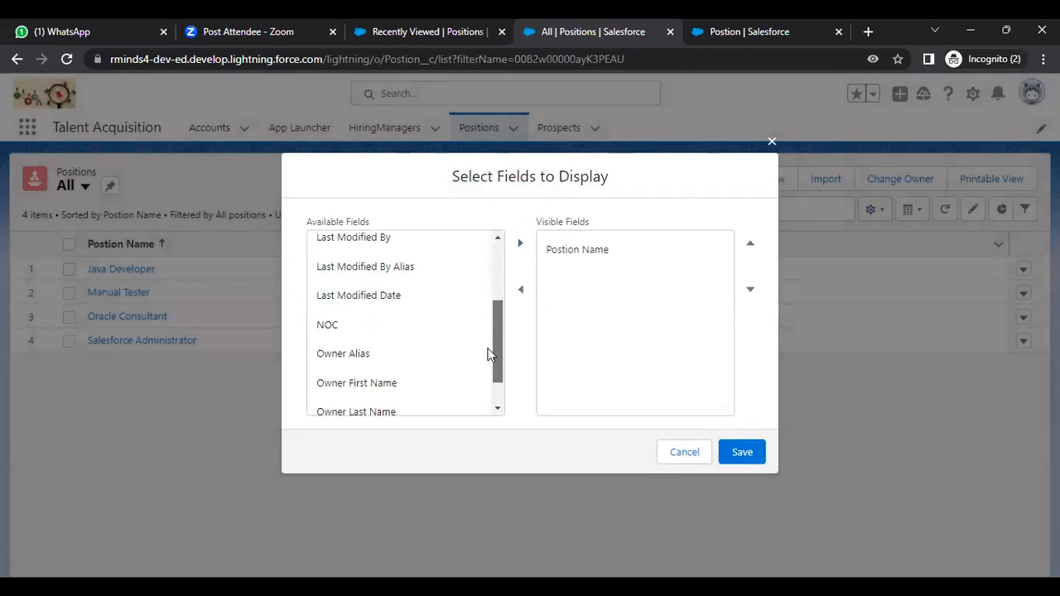
pyautogui.click(373, 324)
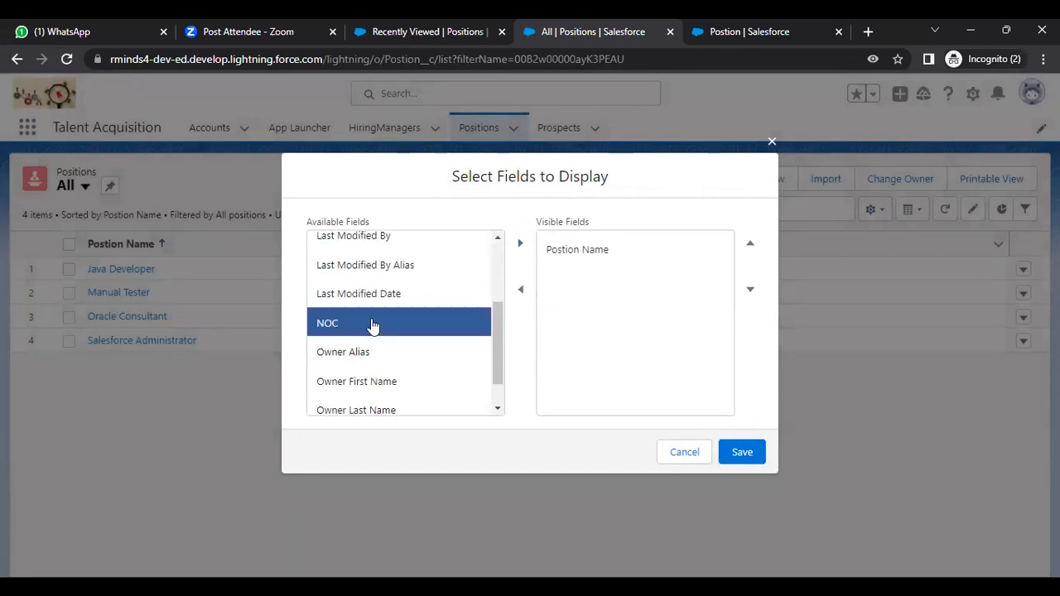
pyautogui.click(520, 243)
pyautogui.moveTo(499, 328); pyautogui.dragTo(503, 258)
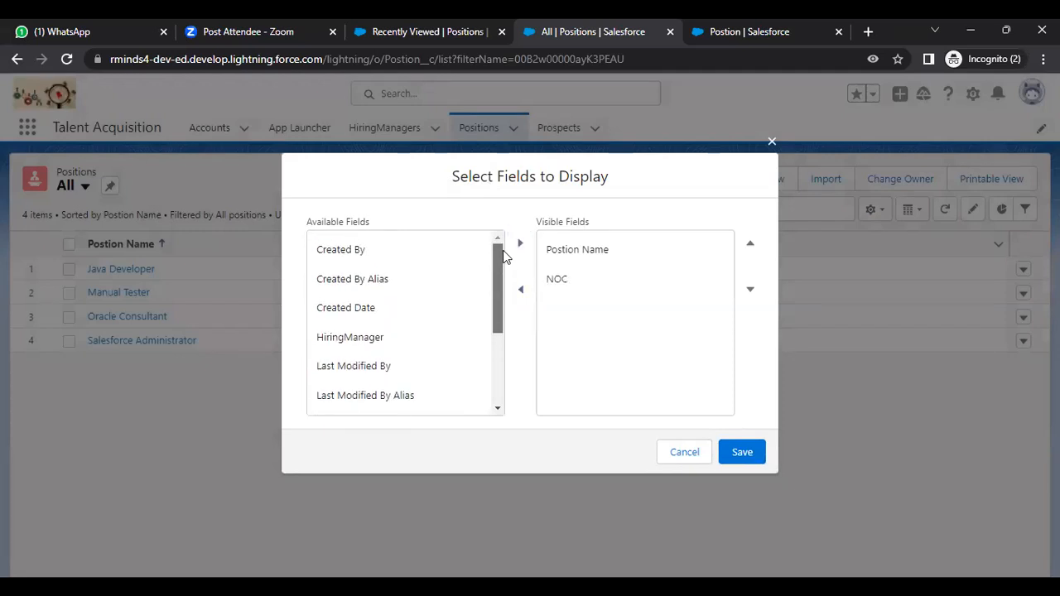
pyautogui.click(447, 343)
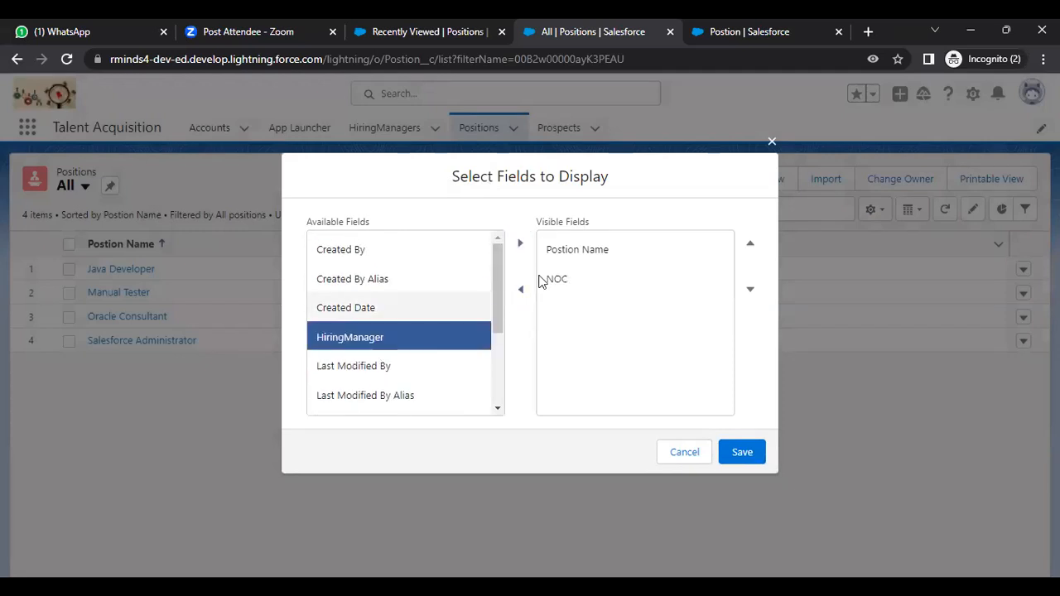
pyautogui.click(520, 243)
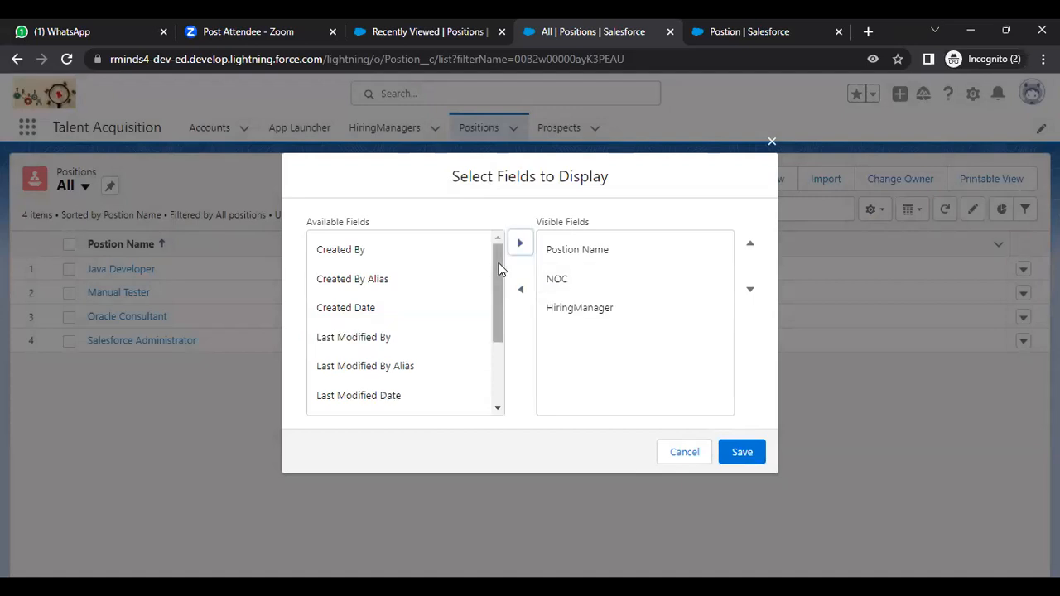
# Step: Add Created By and Last Modified By as visible columns and save
pyautogui.click(400, 259)
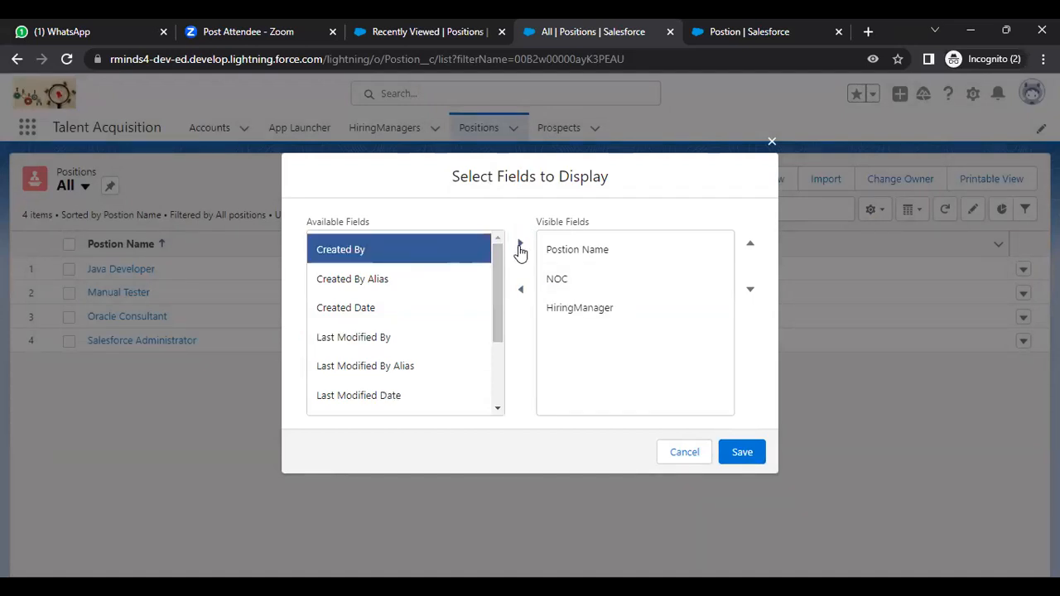
pyautogui.click(520, 244)
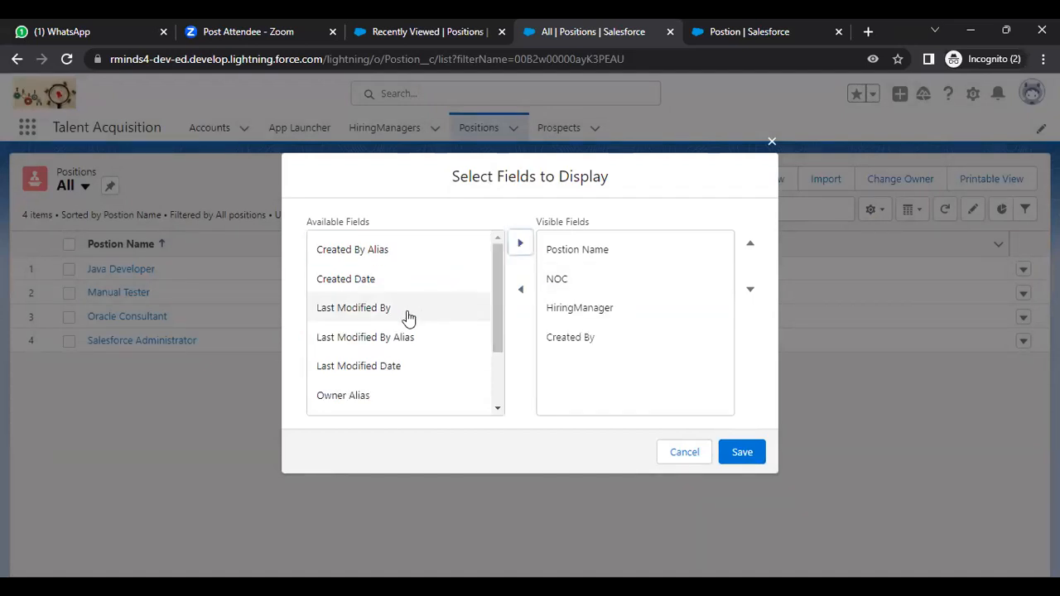
pyautogui.click(407, 317)
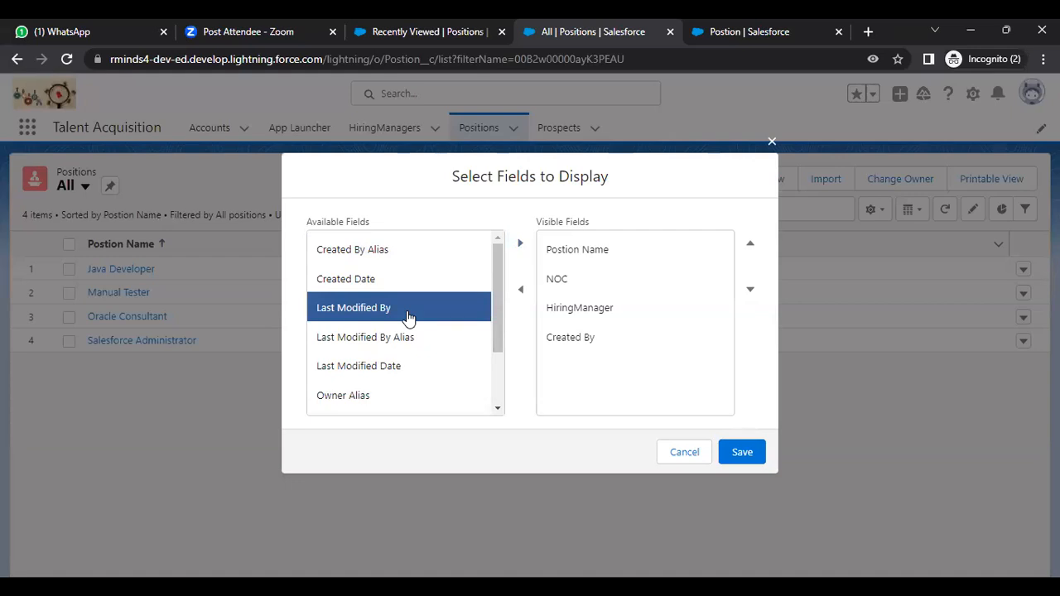
pyautogui.click(523, 247)
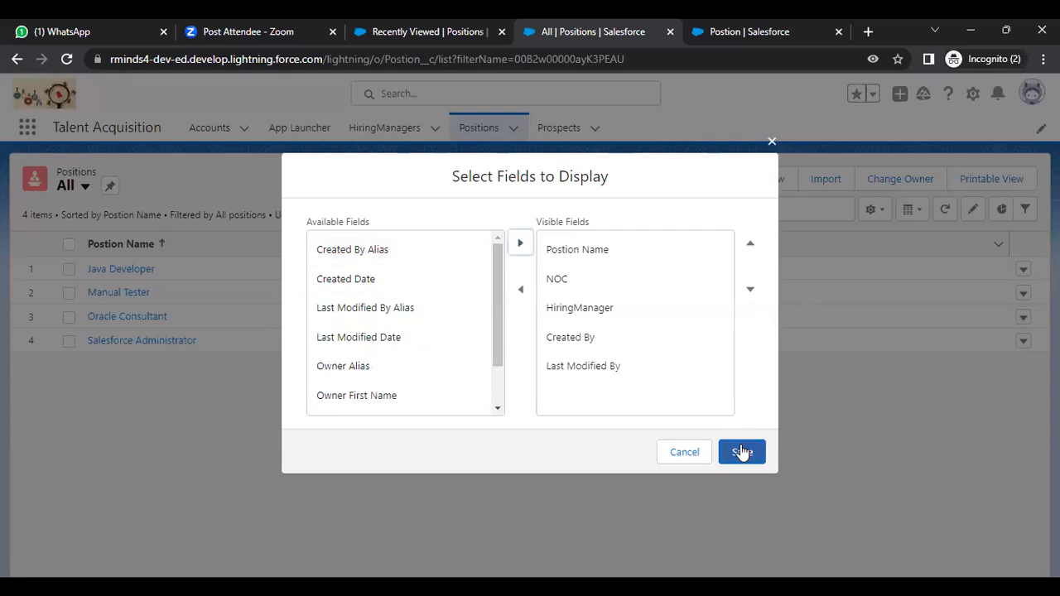
pyautogui.click(741, 451)
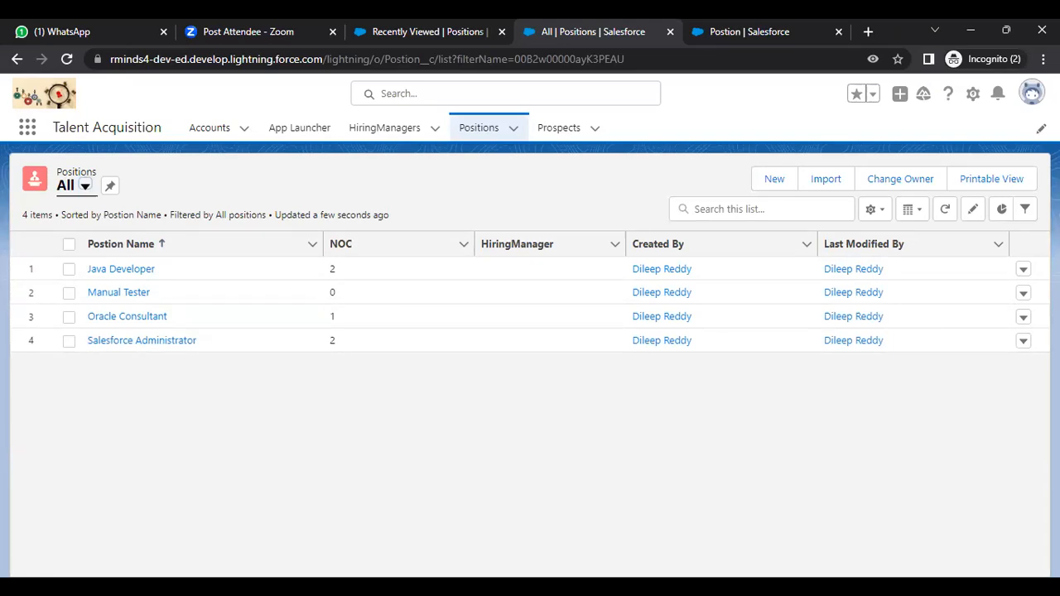
# Step: Inspect the NOC column on All Positions: counts 2, 0, 1 and 2, Manual Tester at 0
pyautogui.hotkey('alt', 'Tab')
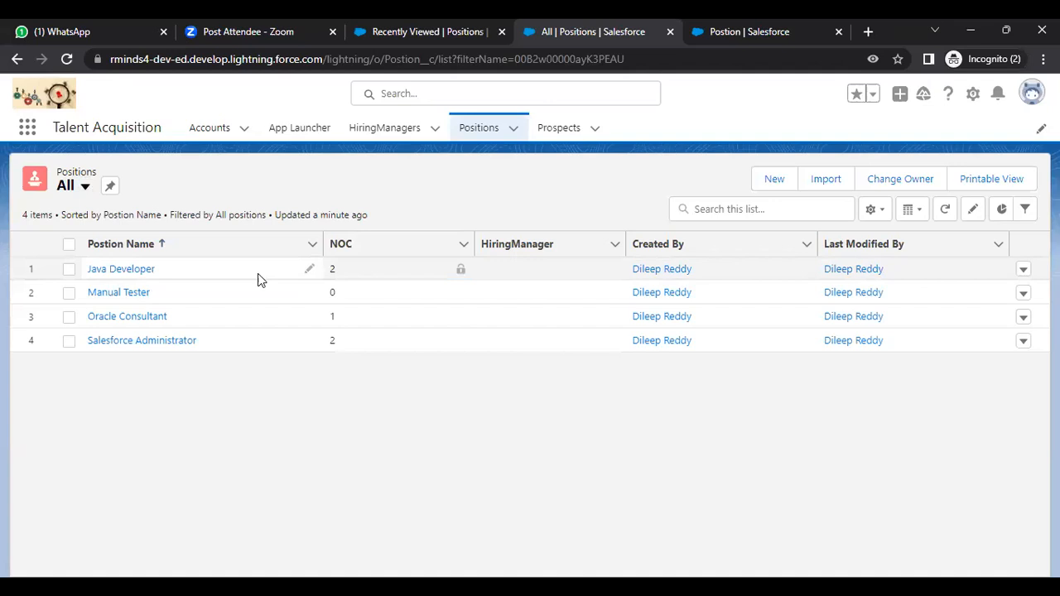
pyautogui.click(396, 267)
pyautogui.click(474, 245)
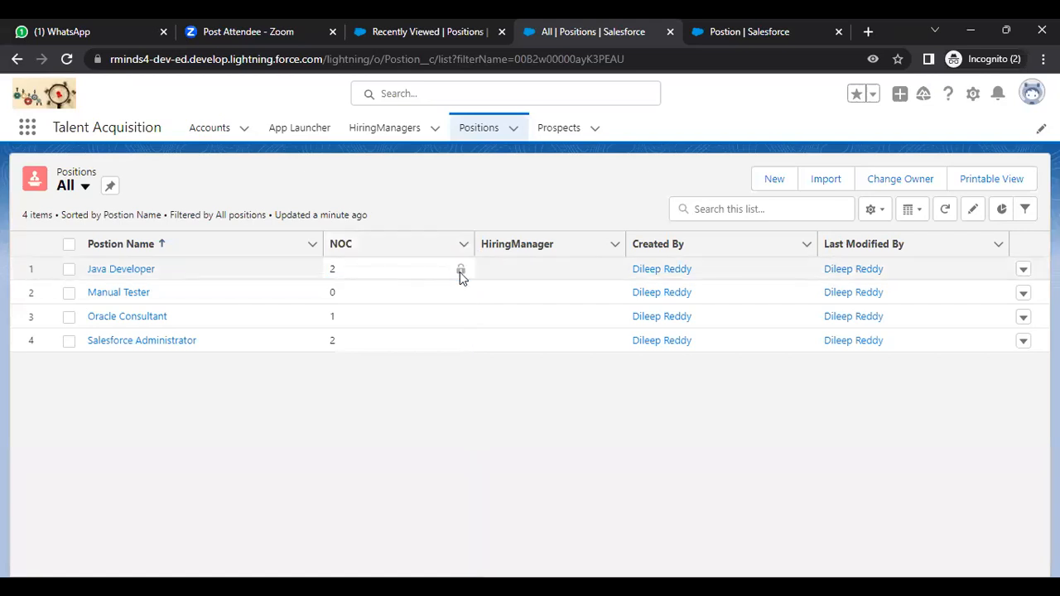
pyautogui.click(385, 269)
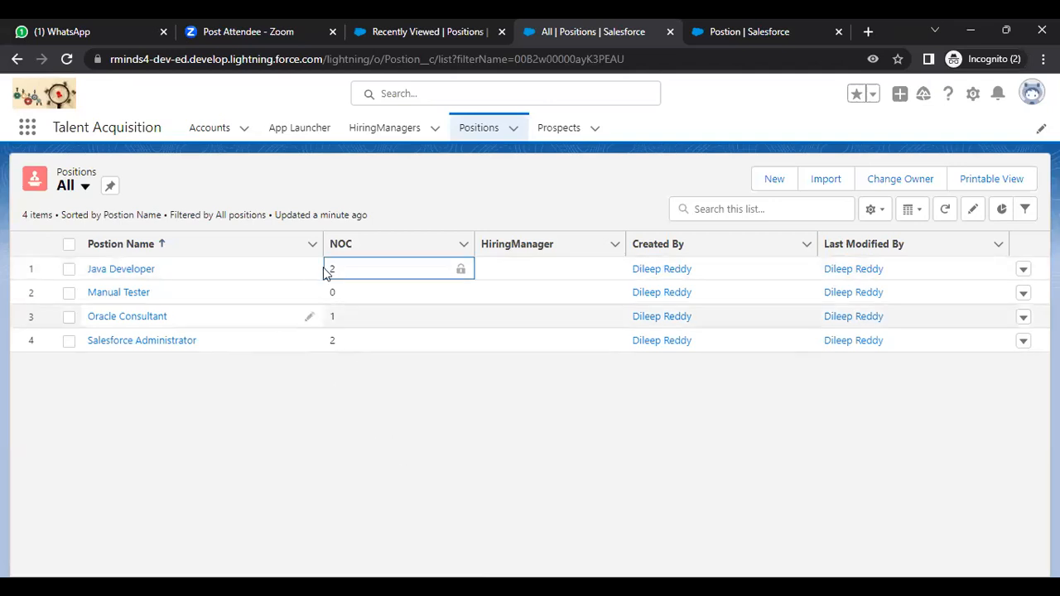
# Step: Start a new Prospect, enter the candidate's name and link the Salesforce Administrator position
pyautogui.click(558, 129)
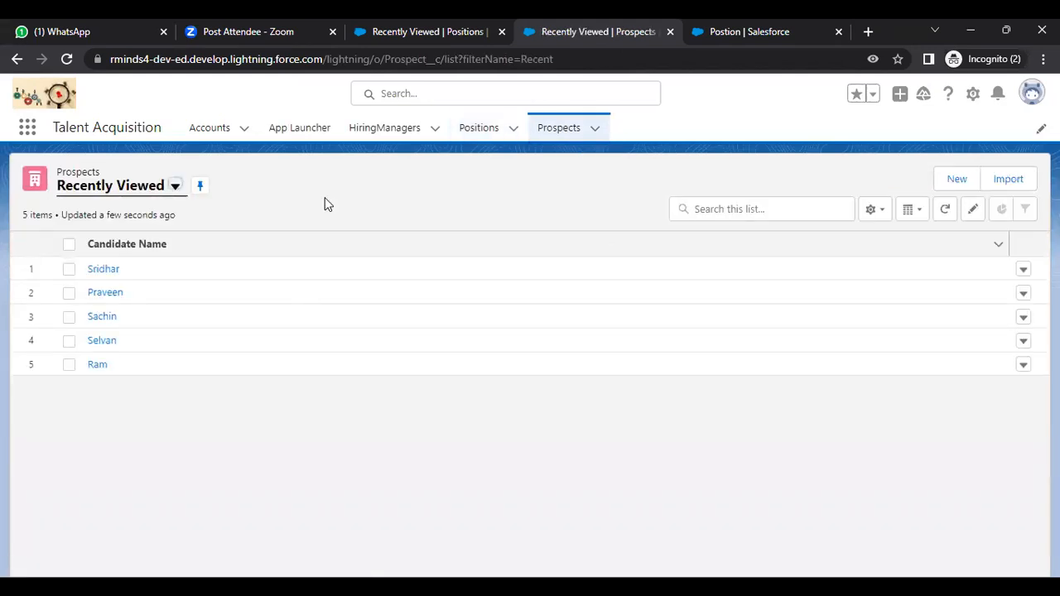
pyautogui.click(953, 179)
pyautogui.click(284, 223)
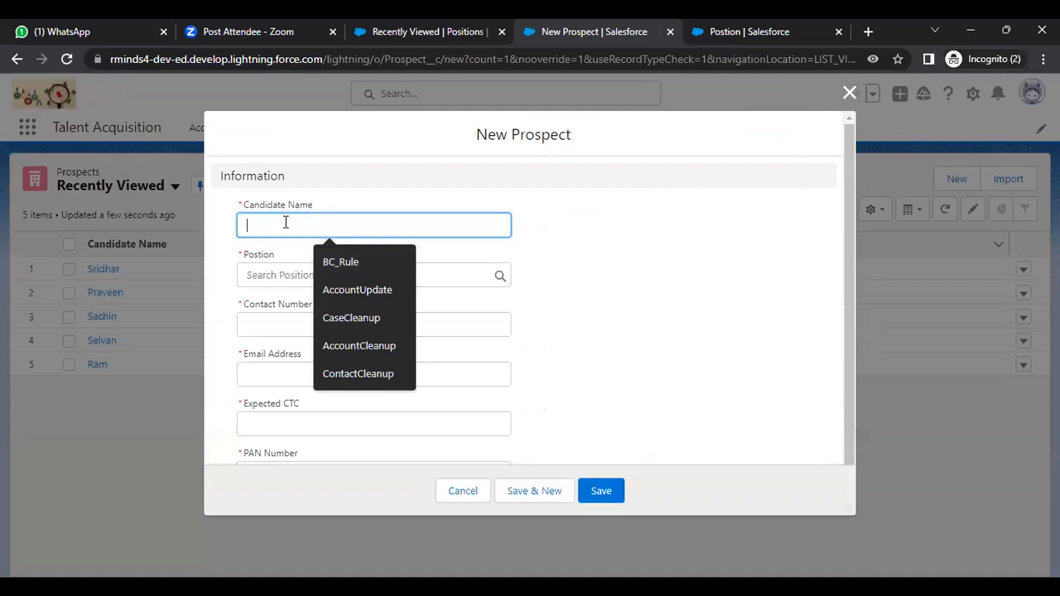
pyautogui.write('Haro')
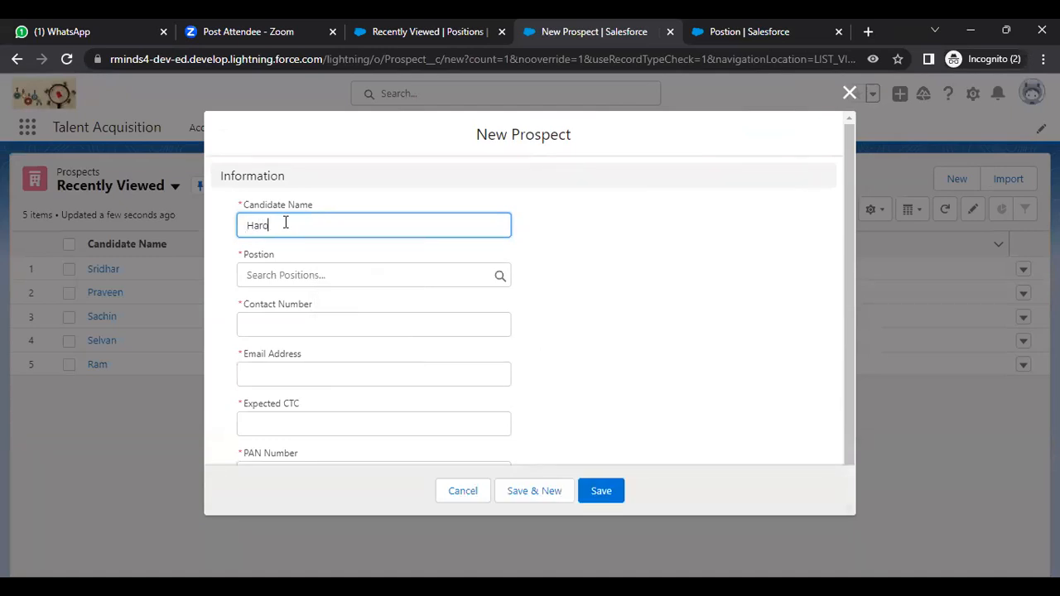
pyautogui.write('=i\\')
pyautogui.press('BackSpace')
pyautogui.press('BackSpace')
pyautogui.press('BackSpace')
pyautogui.press('BackSpace')
pyautogui.write('i')
pyautogui.click(293, 273)
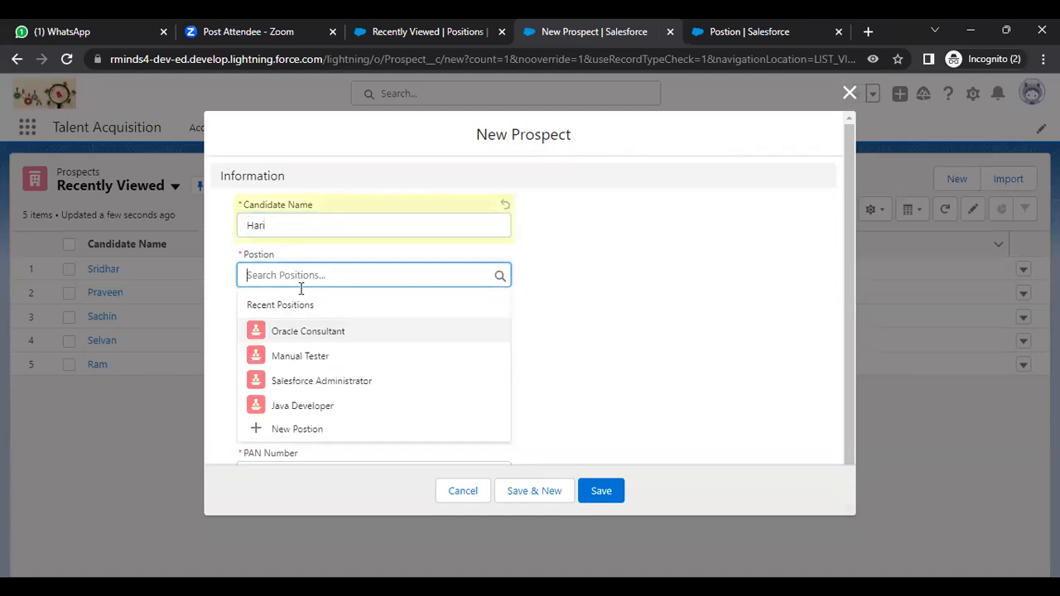
pyautogui.click(324, 380)
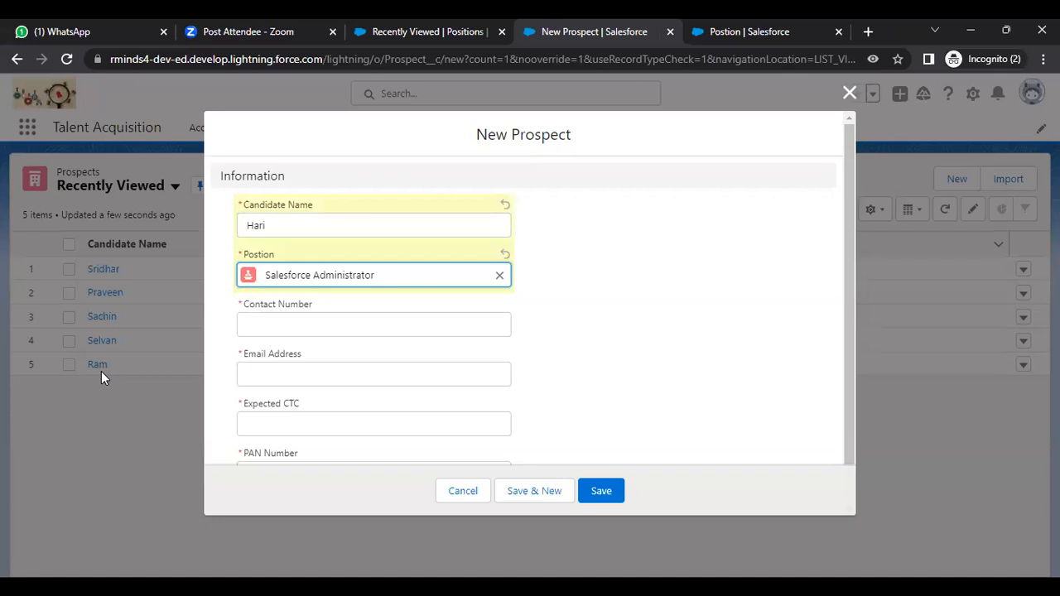
# Step: Fill in contact number, email address, expected CTC 1500000 and PAN number, then save
pyautogui.click(320, 325)
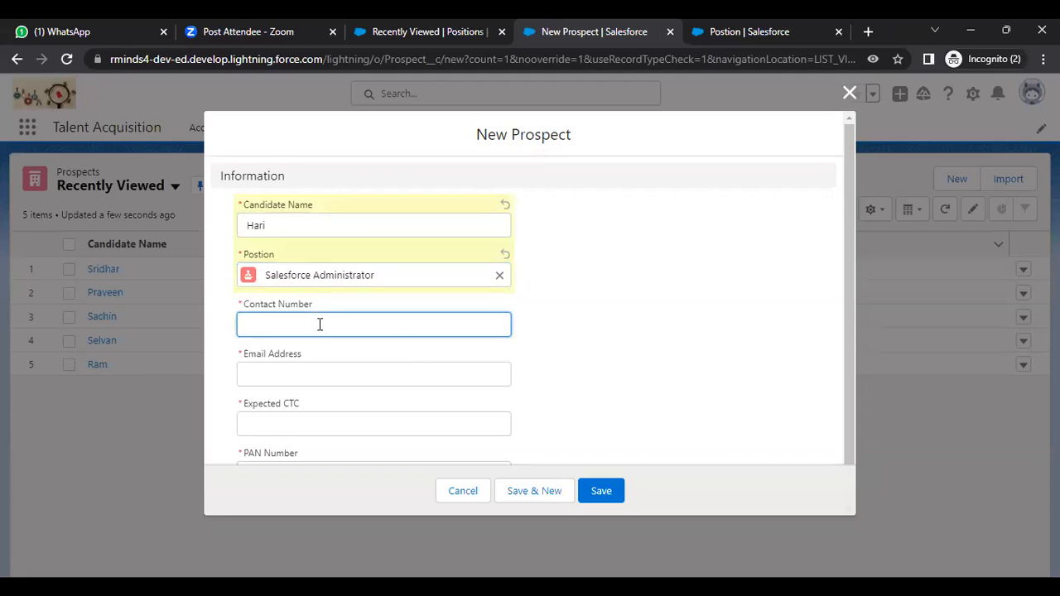
pyautogui.click(308, 371)
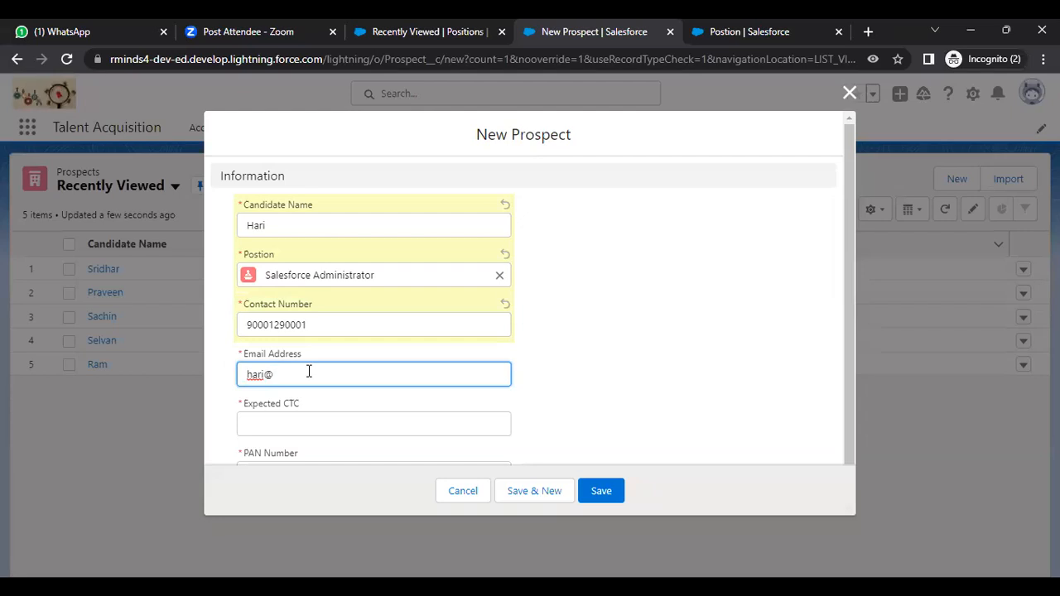
pyautogui.click(304, 421)
pyautogui.write('150')
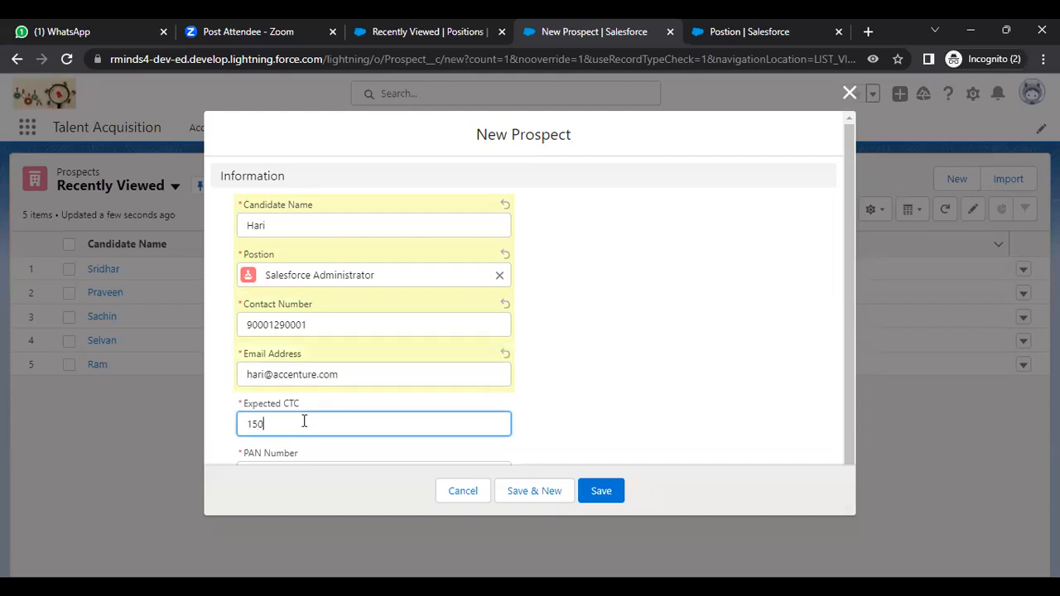
pyautogui.write('0000')
pyautogui.press('Tab')
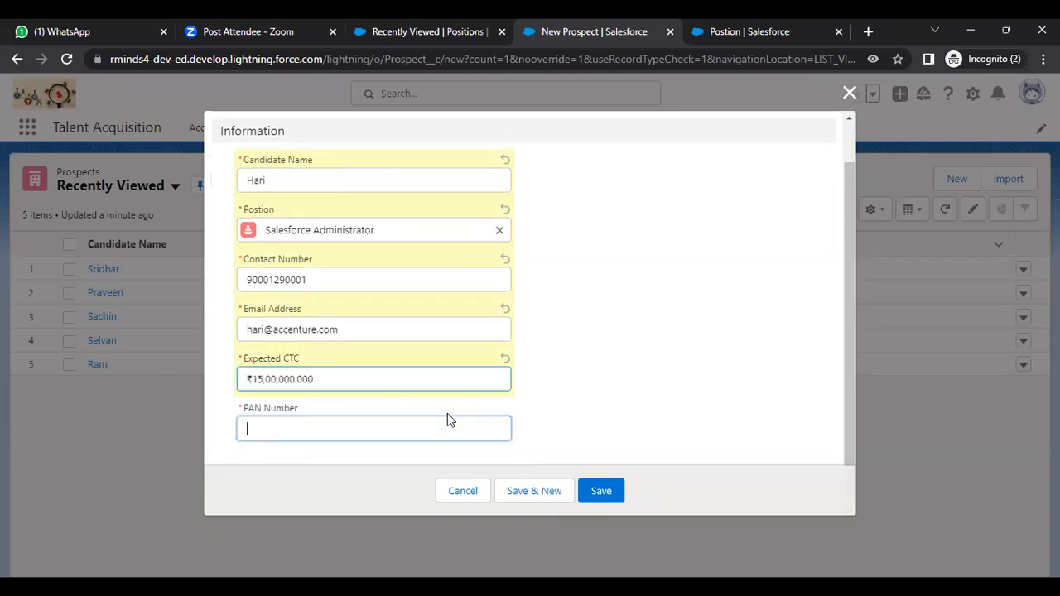
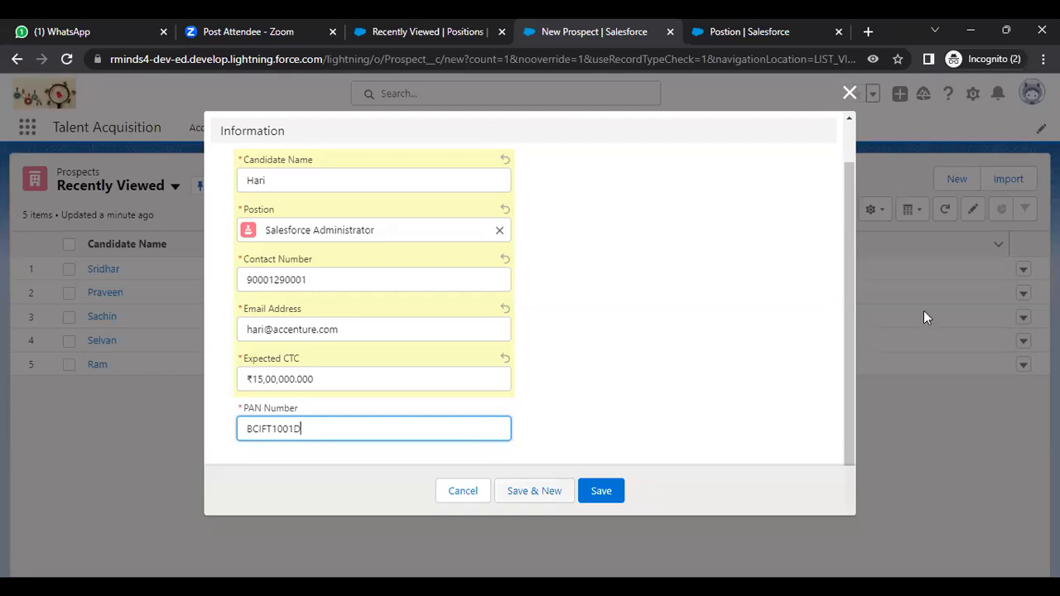
pyautogui.moveTo(857, 335); pyautogui.dragTo(843, 391)
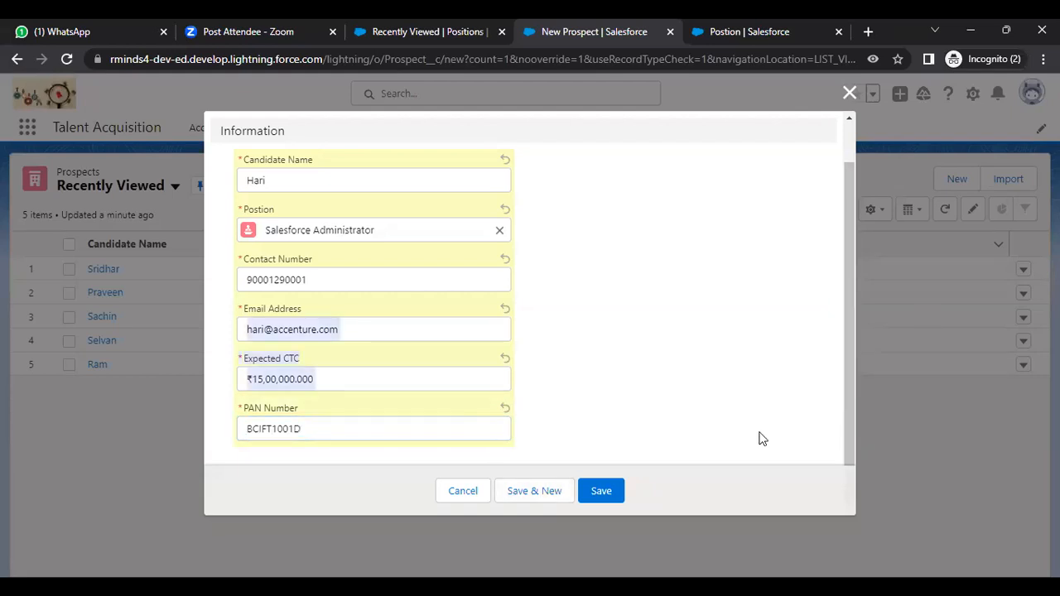
pyautogui.click(603, 491)
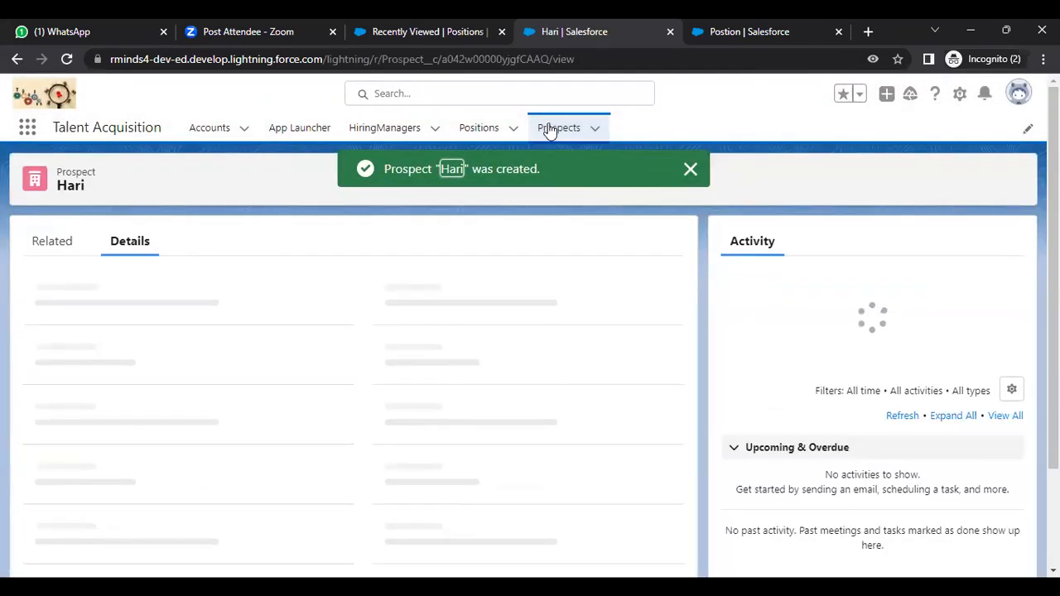
# Step: Return to Prospects and switch to the All list view showing six prospects
pyautogui.click(549, 130)
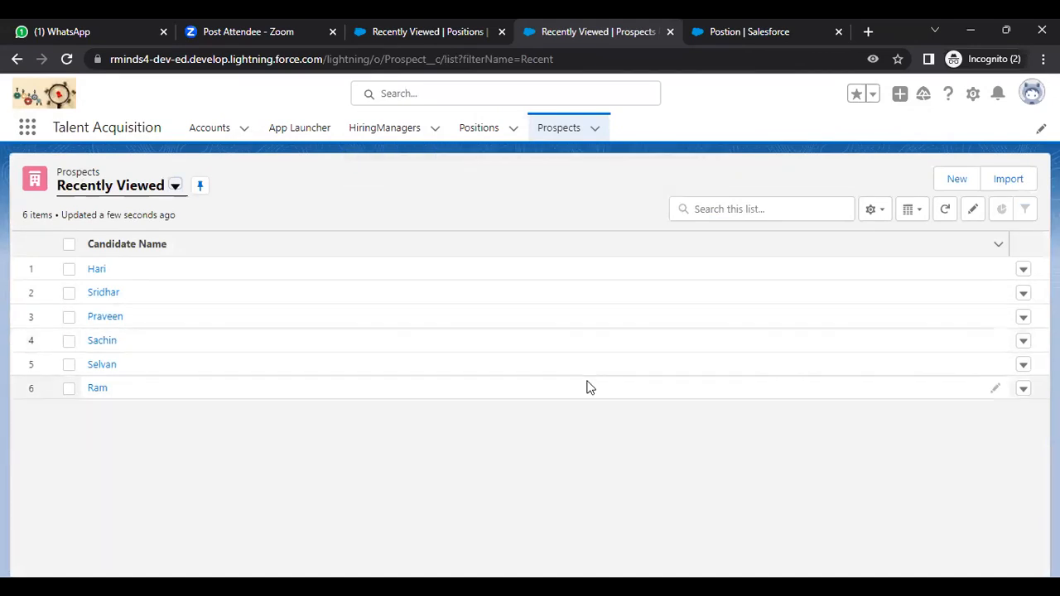
pyautogui.click(882, 217)
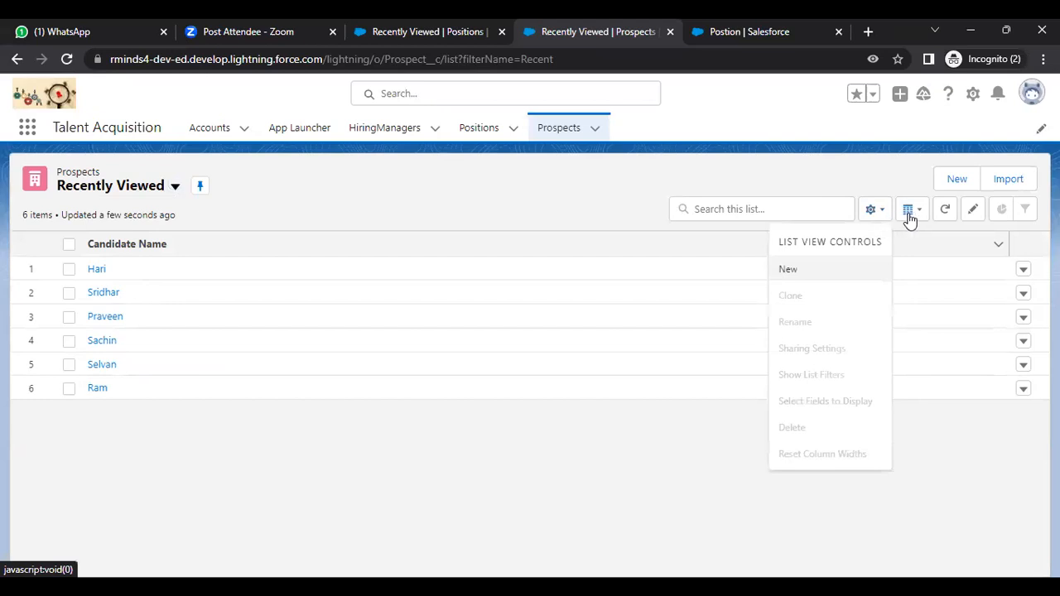
pyautogui.click(914, 212)
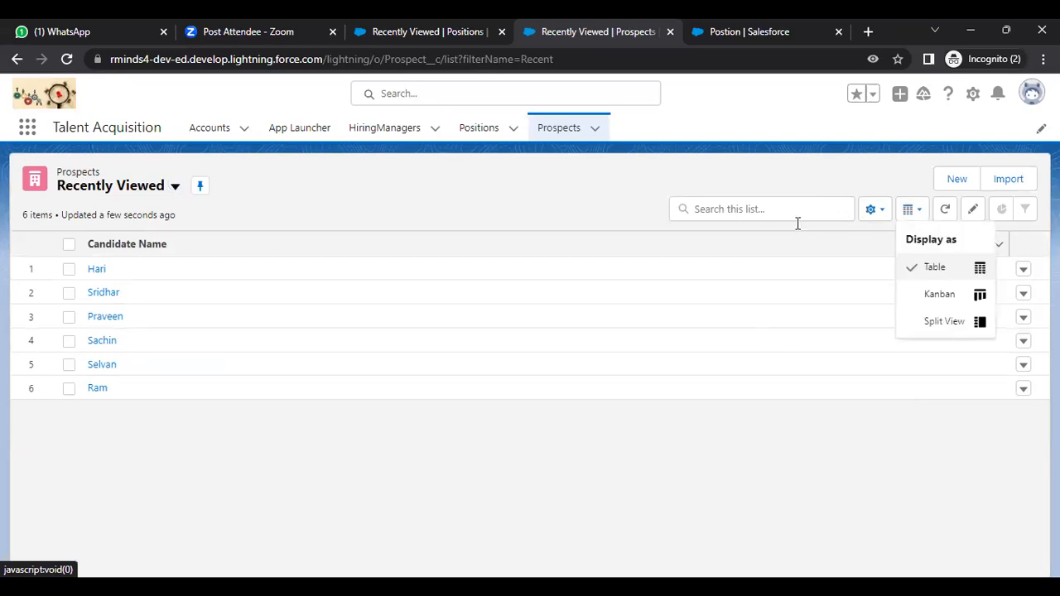
pyautogui.click(177, 189)
pyautogui.click(119, 243)
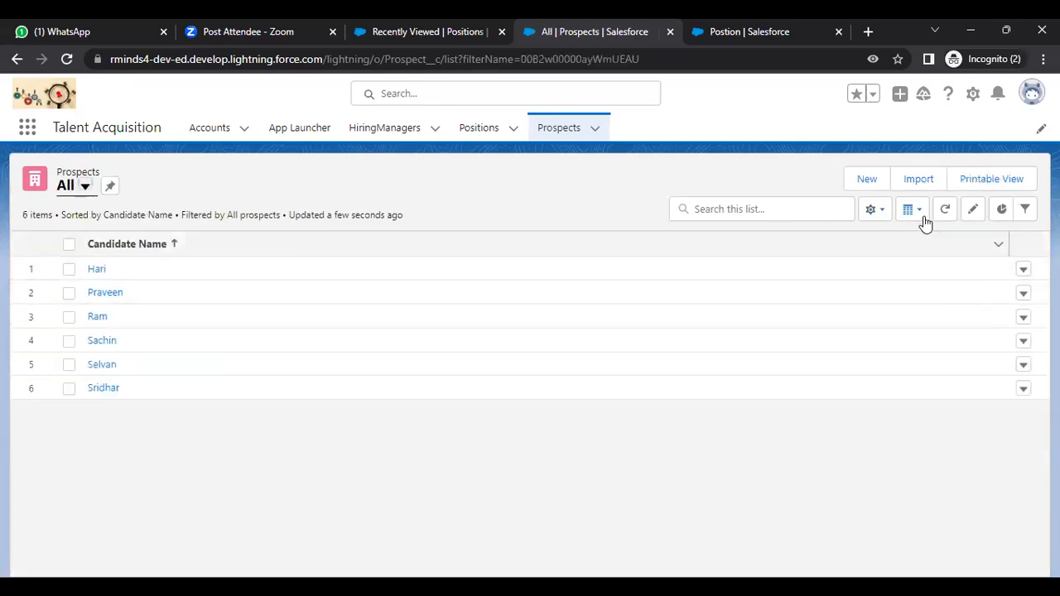
pyautogui.click(921, 218)
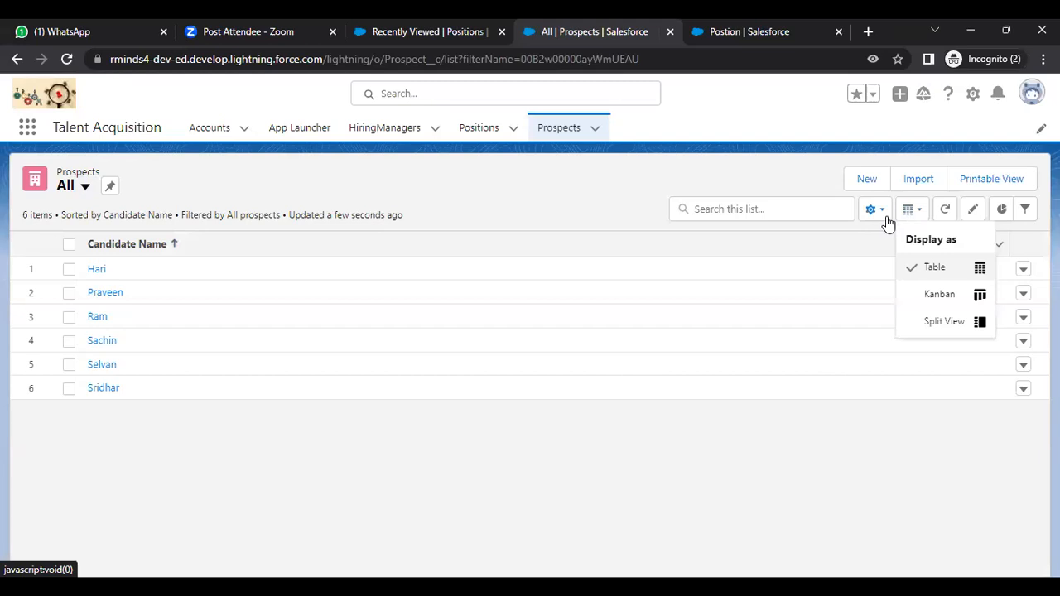
pyautogui.click(884, 217)
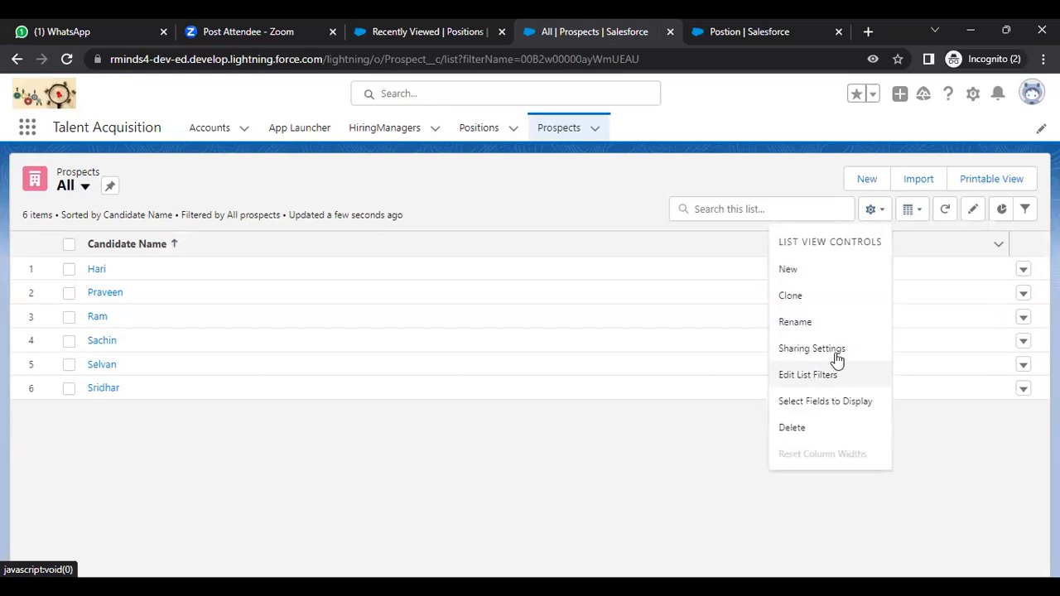
# Step: Add Current CTC and Notice Period to the All list view's visible fields
pyautogui.click(834, 406)
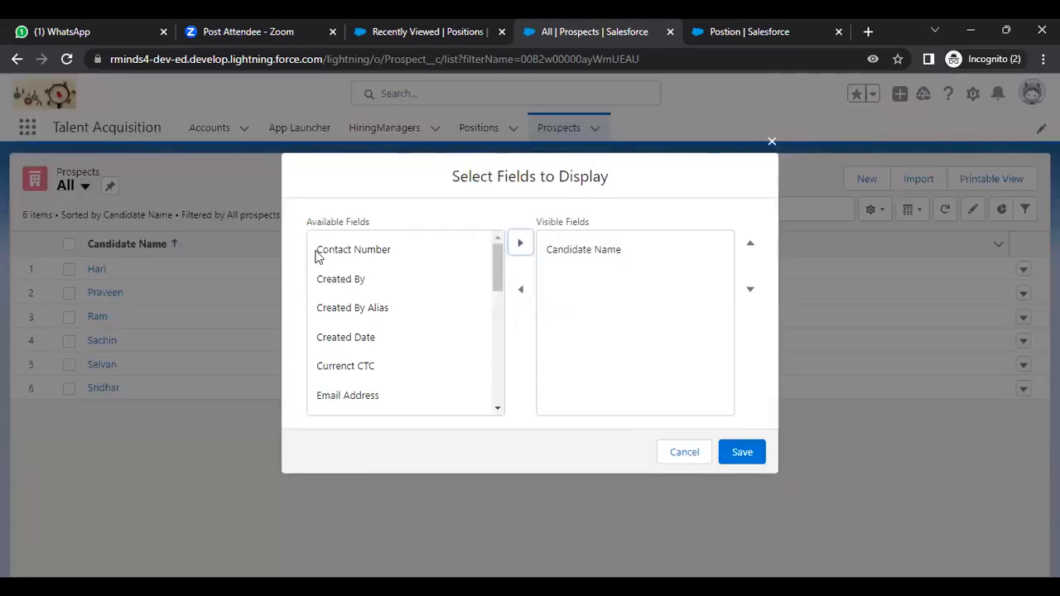
pyautogui.click(381, 365)
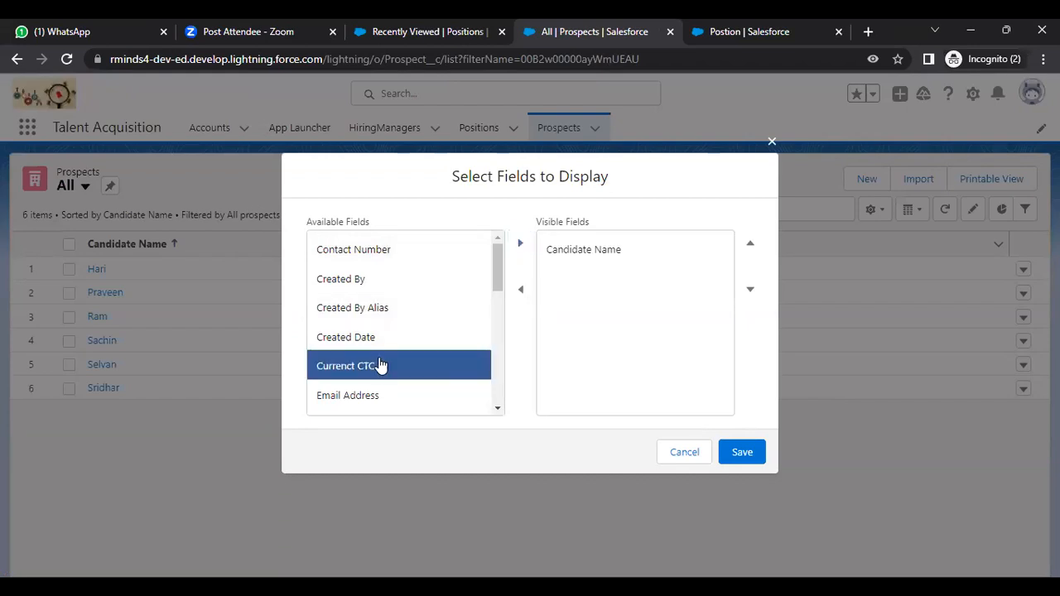
pyautogui.click(521, 244)
pyautogui.scroll(-4, 498, 298)
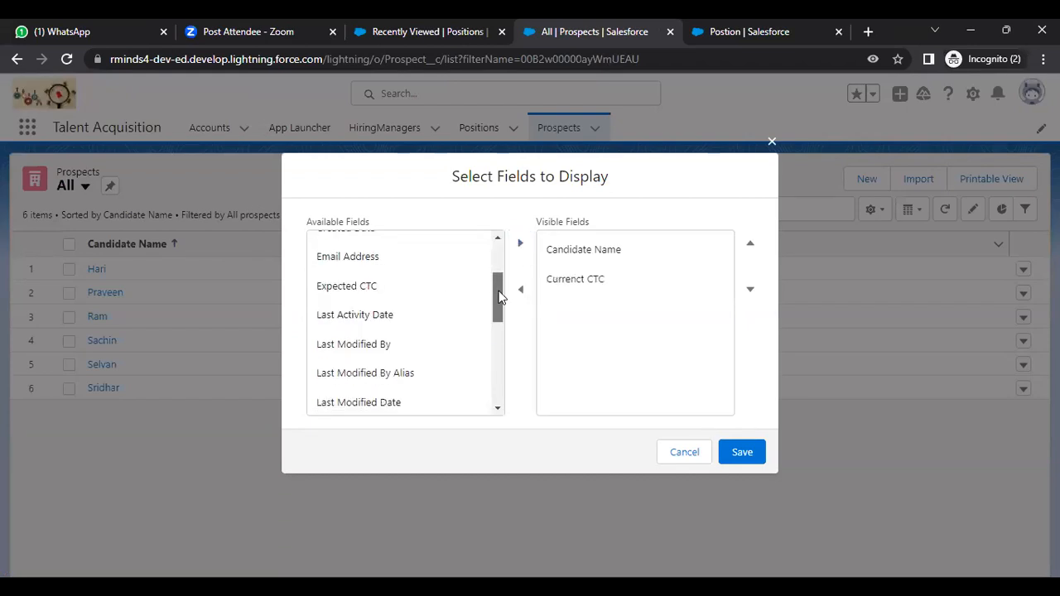
pyautogui.scroll(-1, 497, 313)
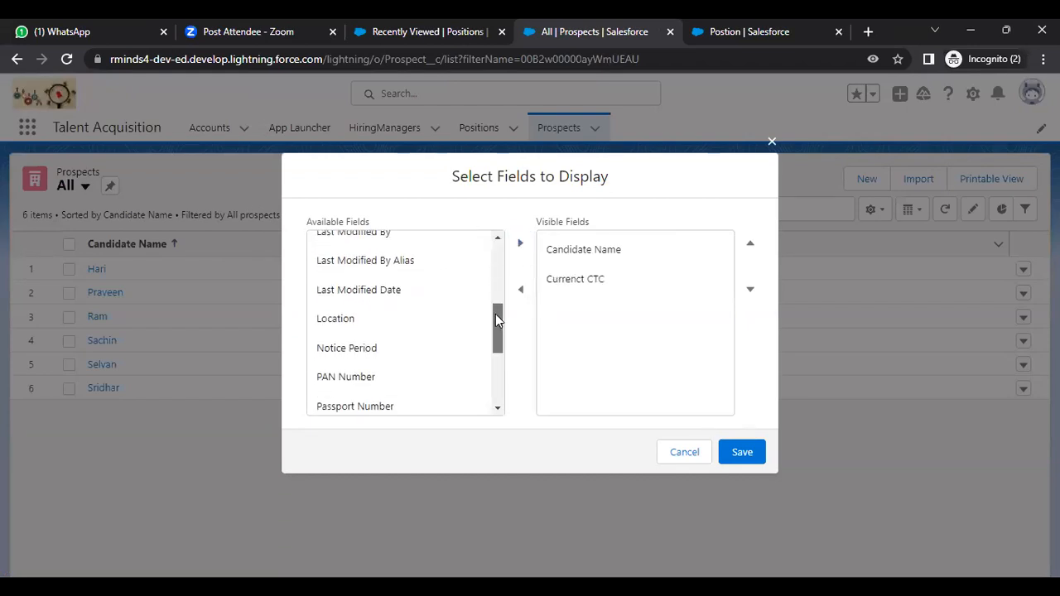
pyautogui.click(356, 348)
pyautogui.click(518, 246)
# Step: Add Years Of Experience and Technical Skills as columns and save the list view fields
pyautogui.moveTo(495, 323); pyautogui.dragTo(490, 370)
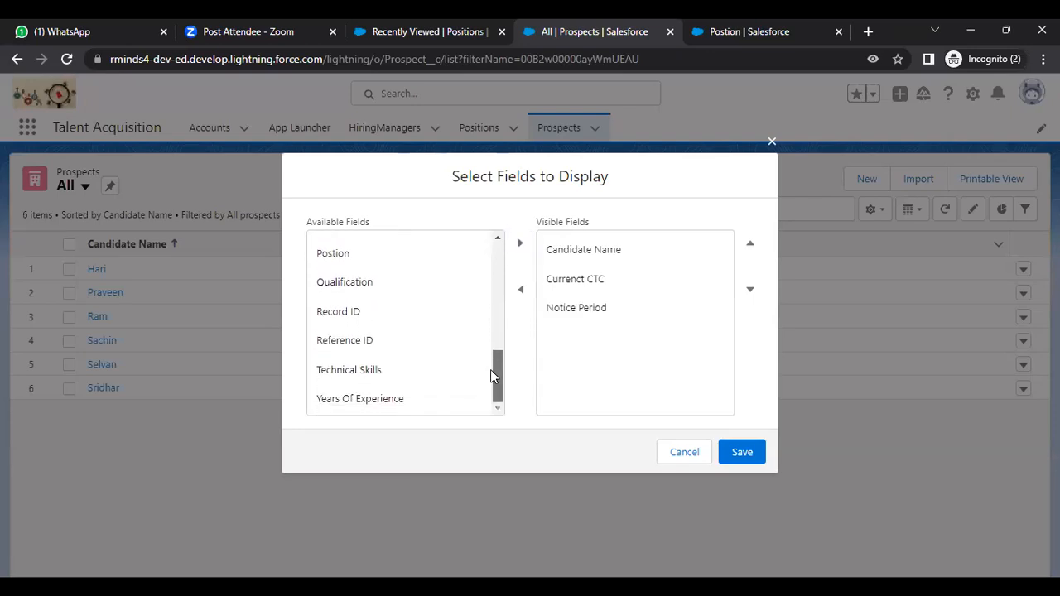
pyautogui.click(392, 407)
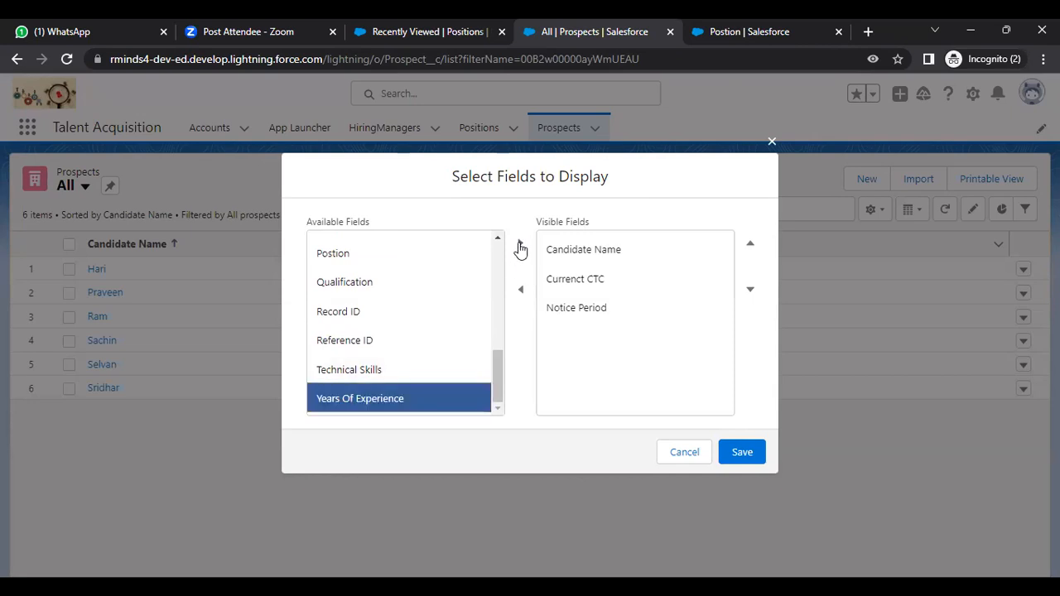
pyautogui.doubleClick(386, 407)
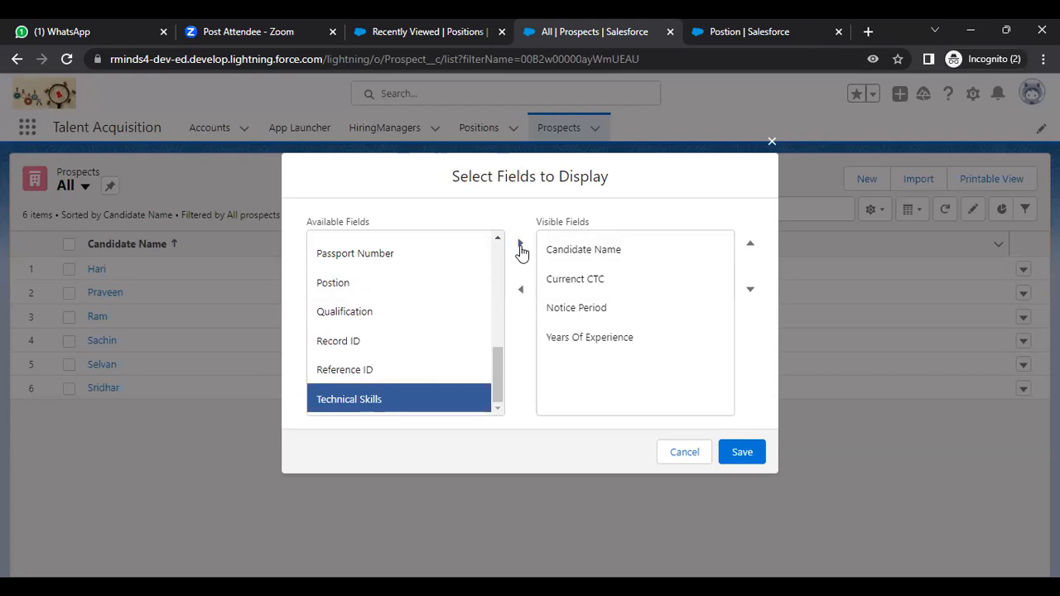
pyautogui.click(520, 249)
pyautogui.click(738, 455)
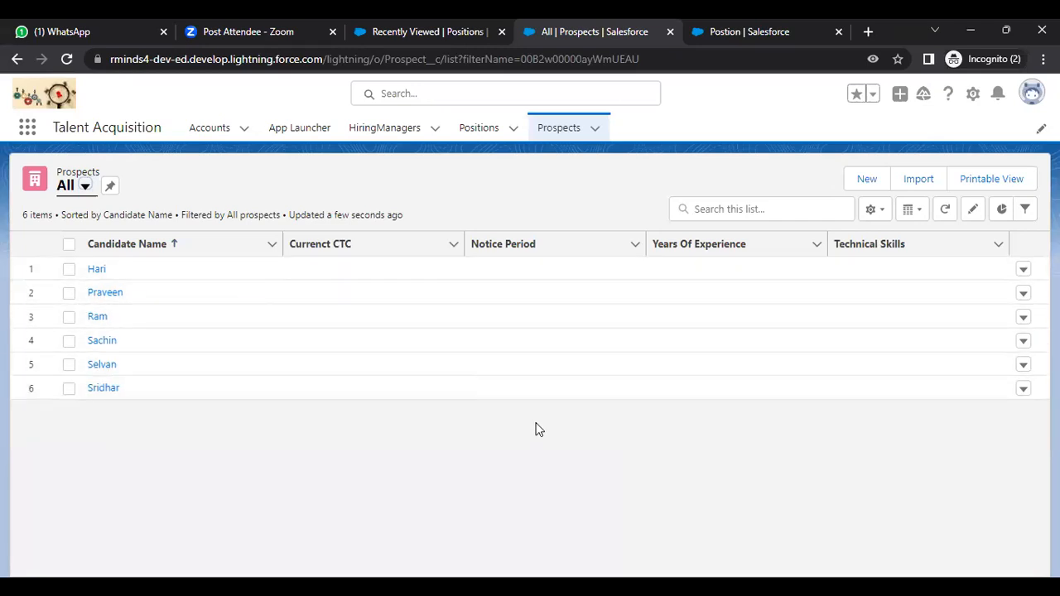
pyautogui.click(465, 132)
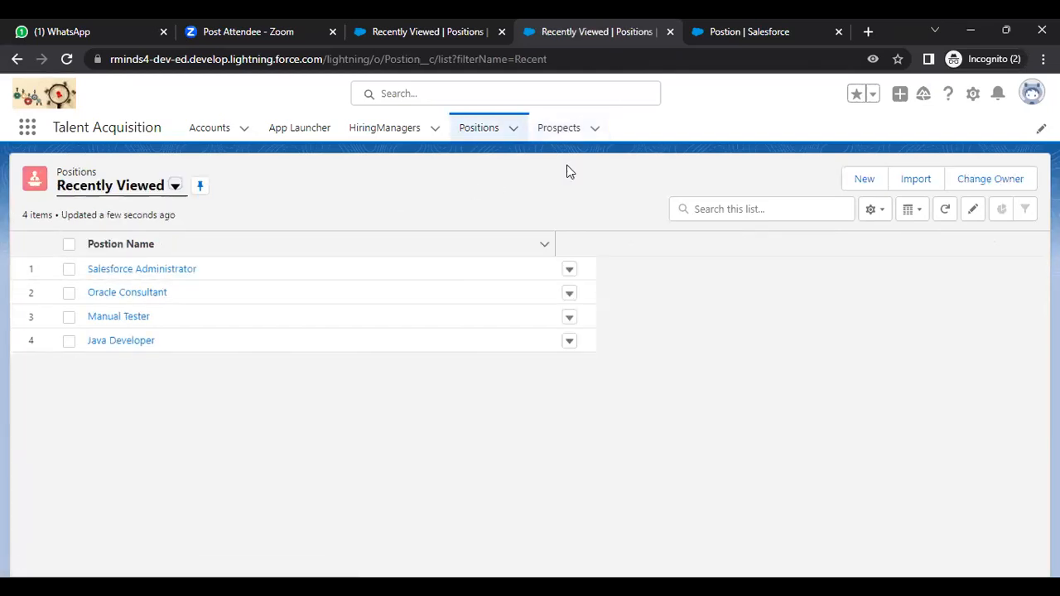
pyautogui.click(175, 188)
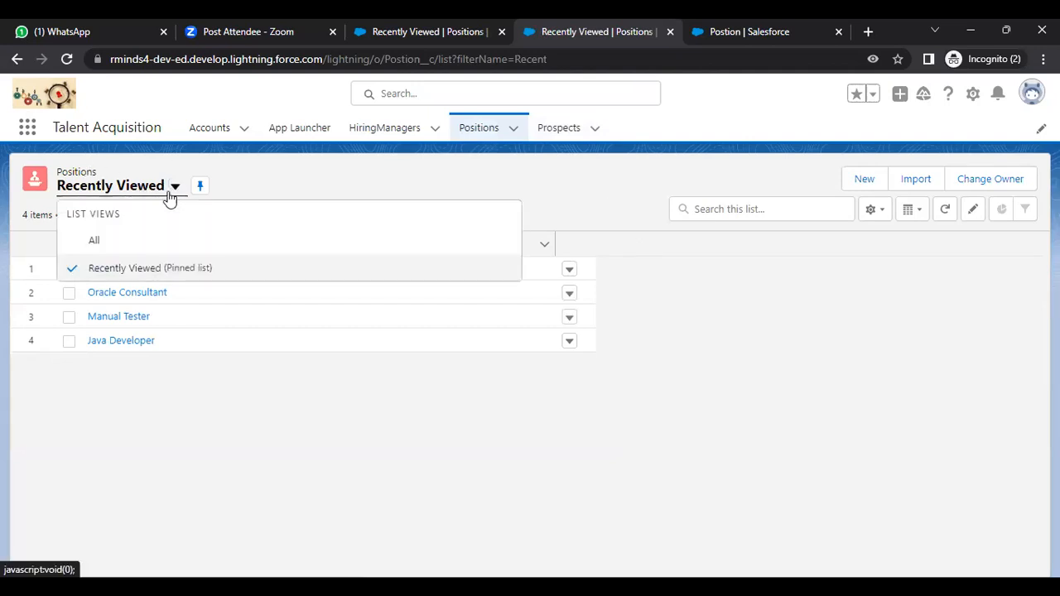
pyautogui.click(144, 242)
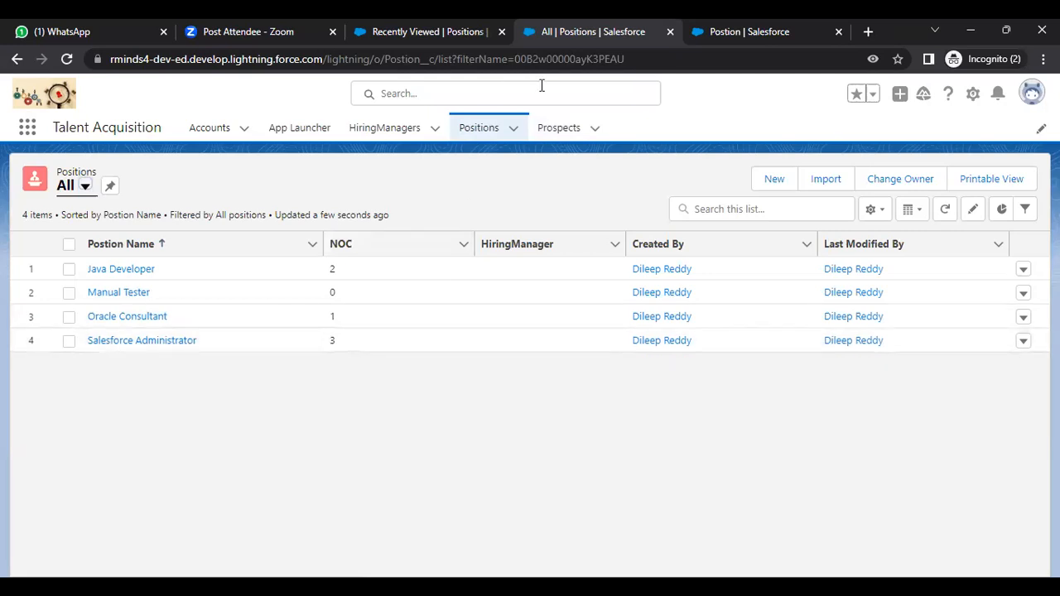
pyautogui.click(560, 129)
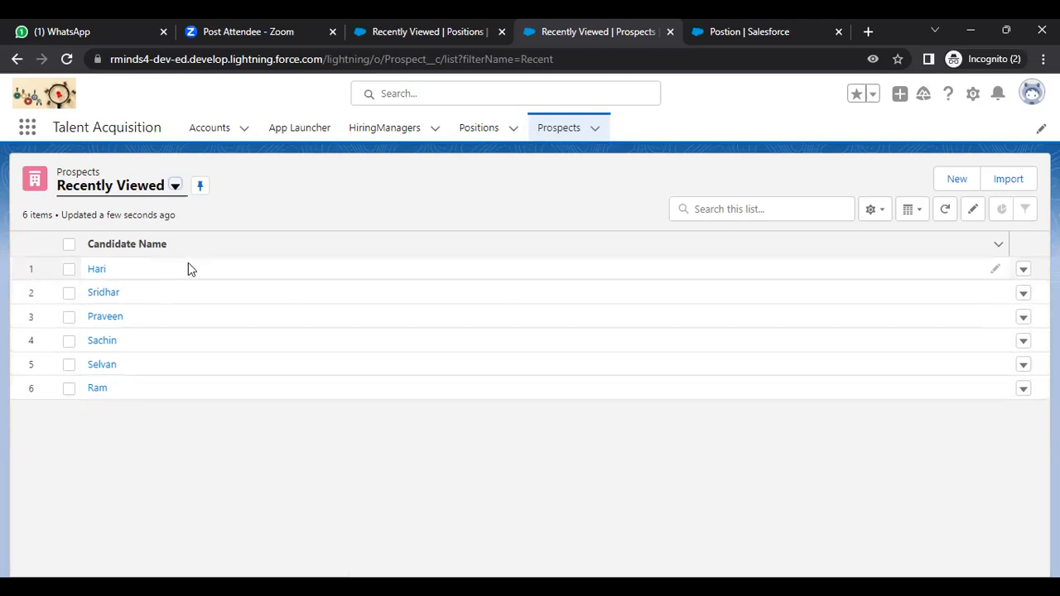
pyautogui.click(478, 129)
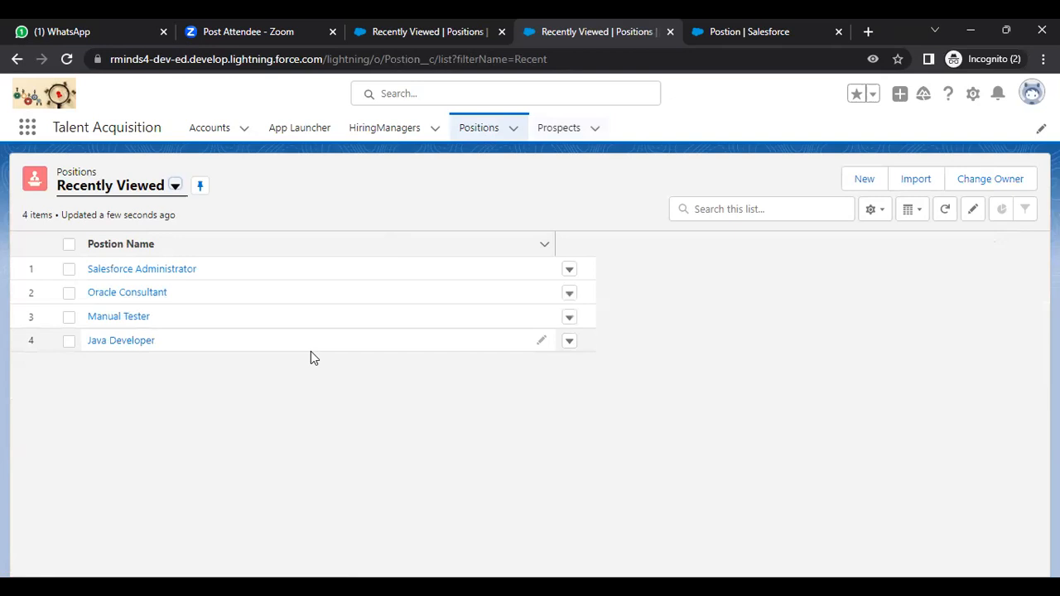
pyautogui.click(174, 187)
pyautogui.click(132, 246)
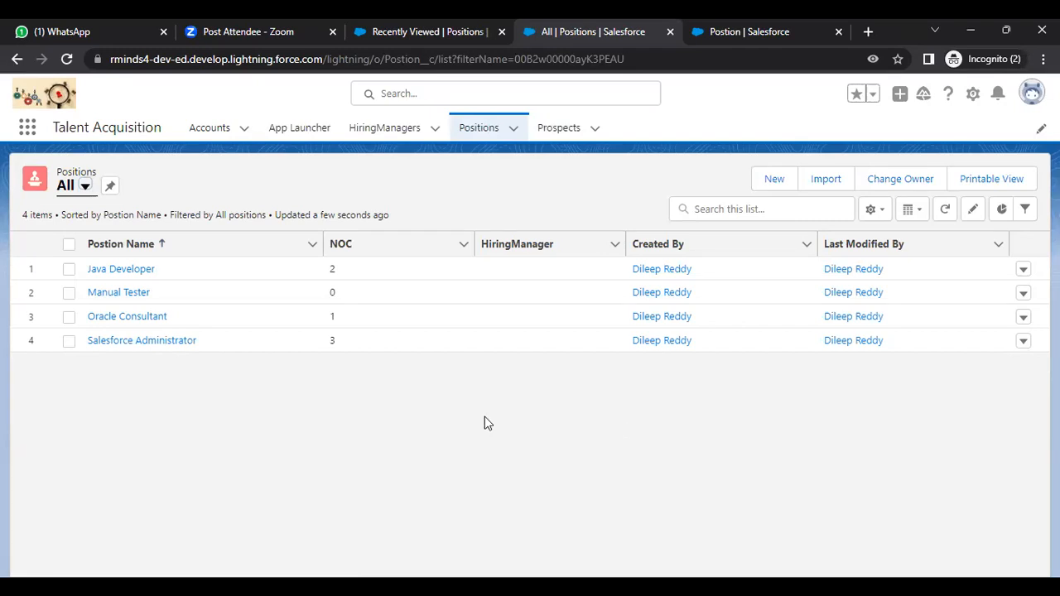
pyautogui.click(560, 129)
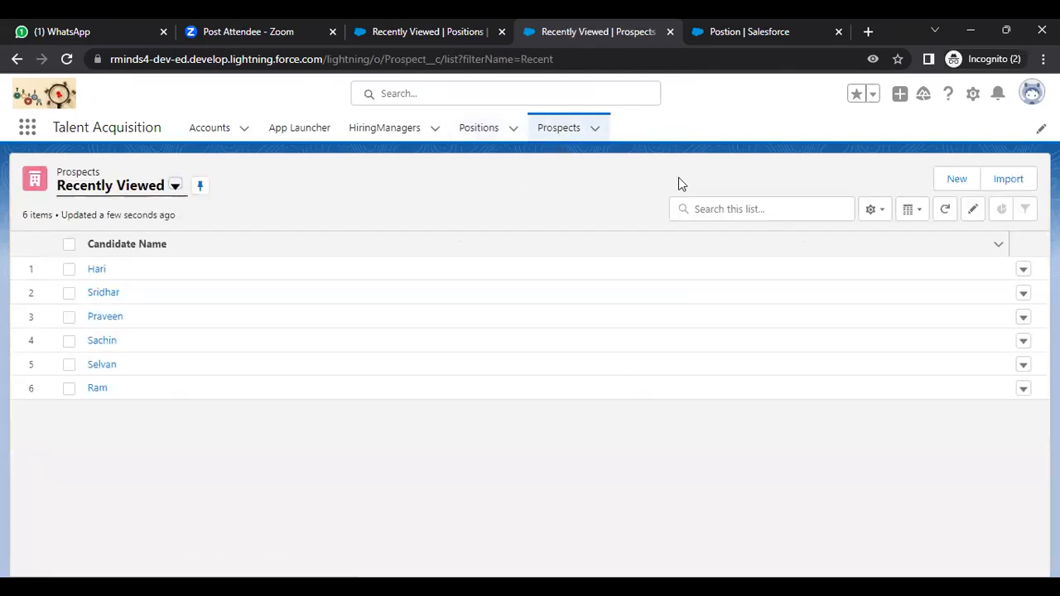
pyautogui.click(174, 187)
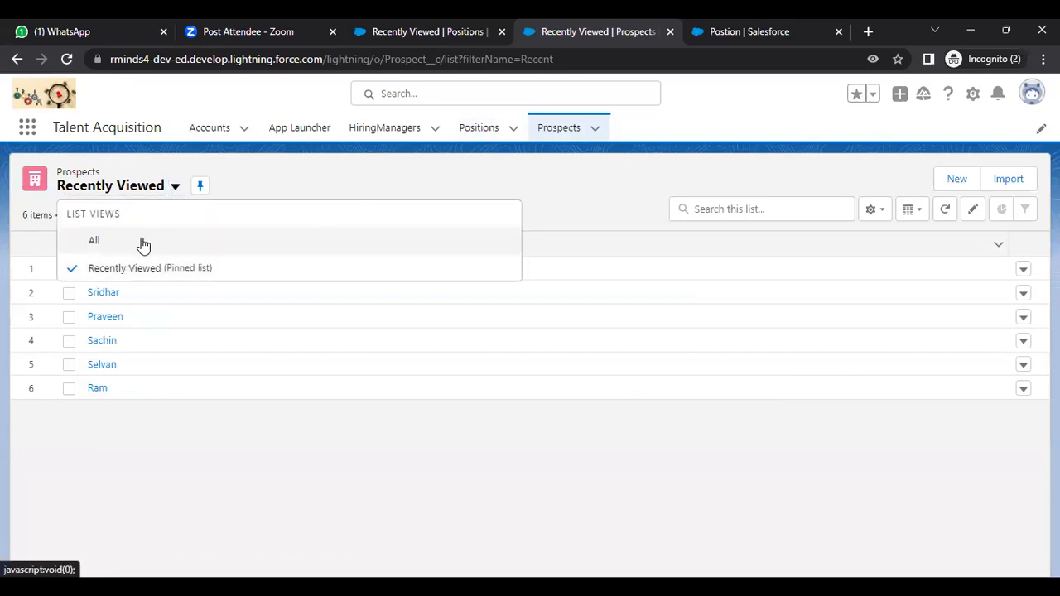
pyautogui.click(142, 245)
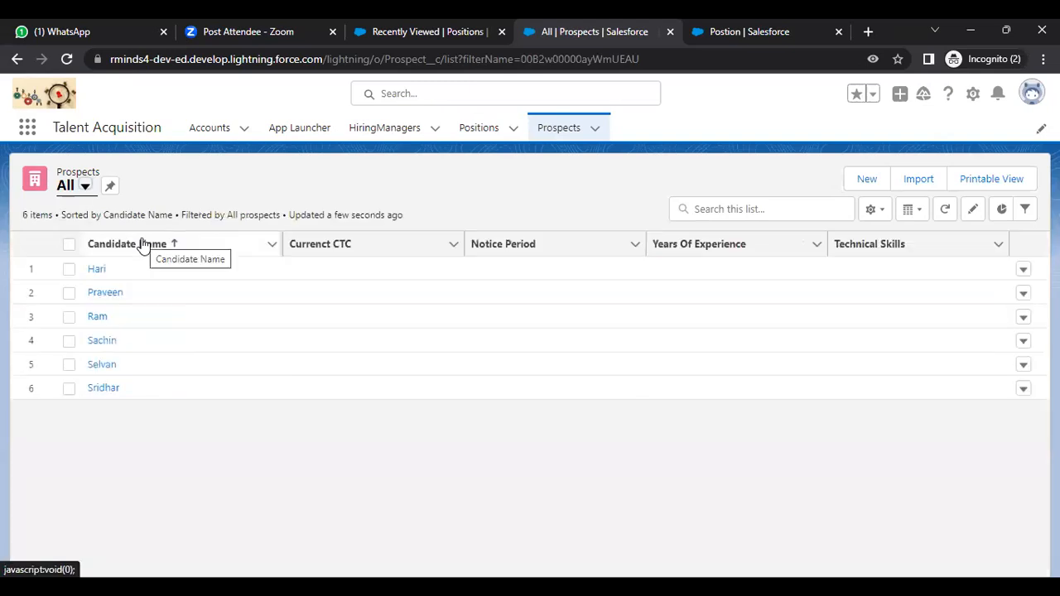
# Step: Start a new prospect with the candidate's name, the Manual Tester position and their contact number
pyautogui.click(866, 184)
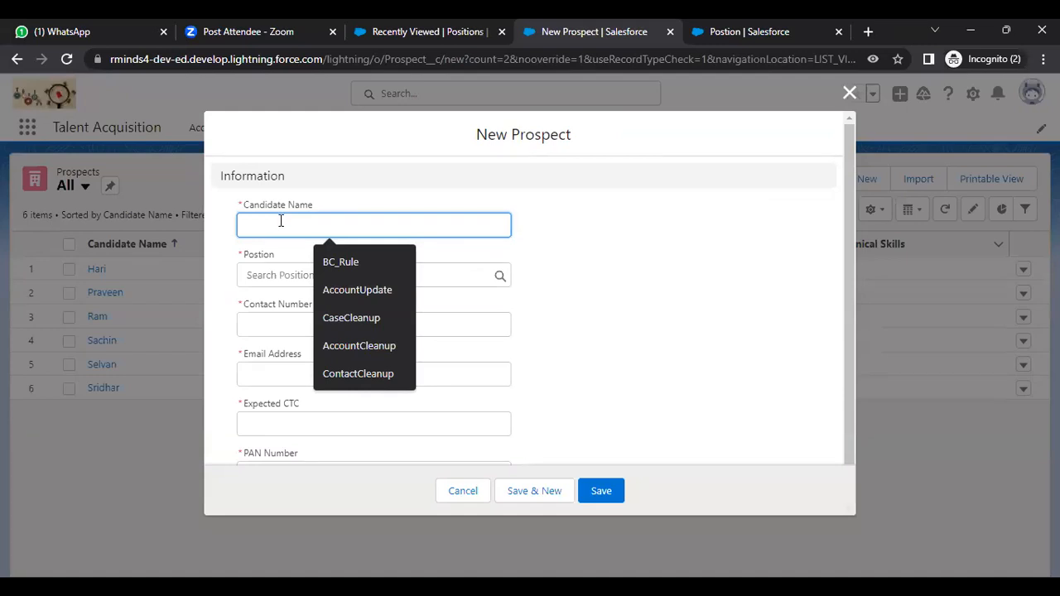
pyautogui.write('Sri')
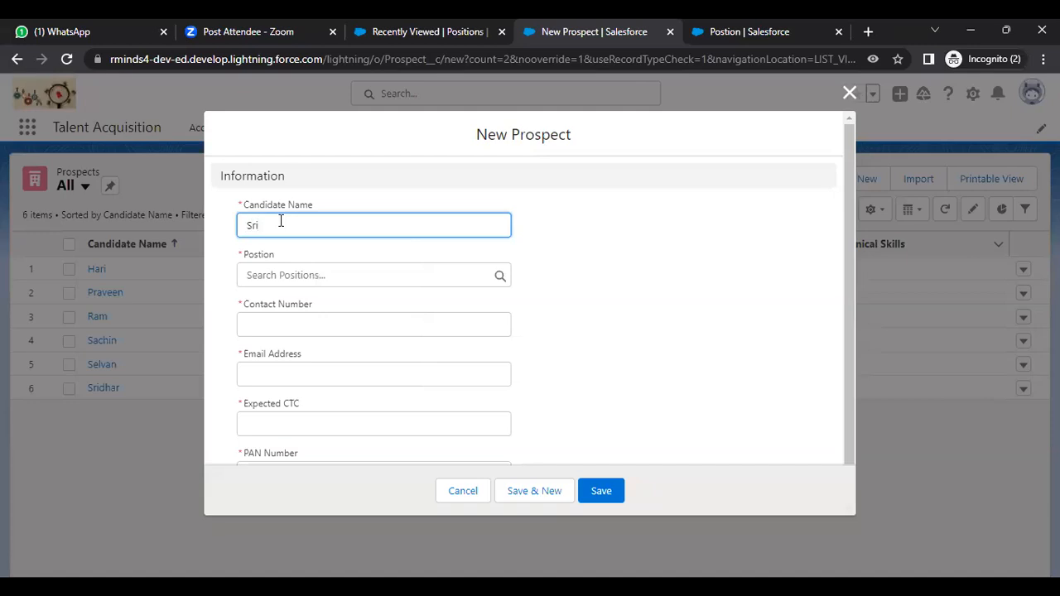
pyautogui.write('kanth')
pyautogui.click(291, 279)
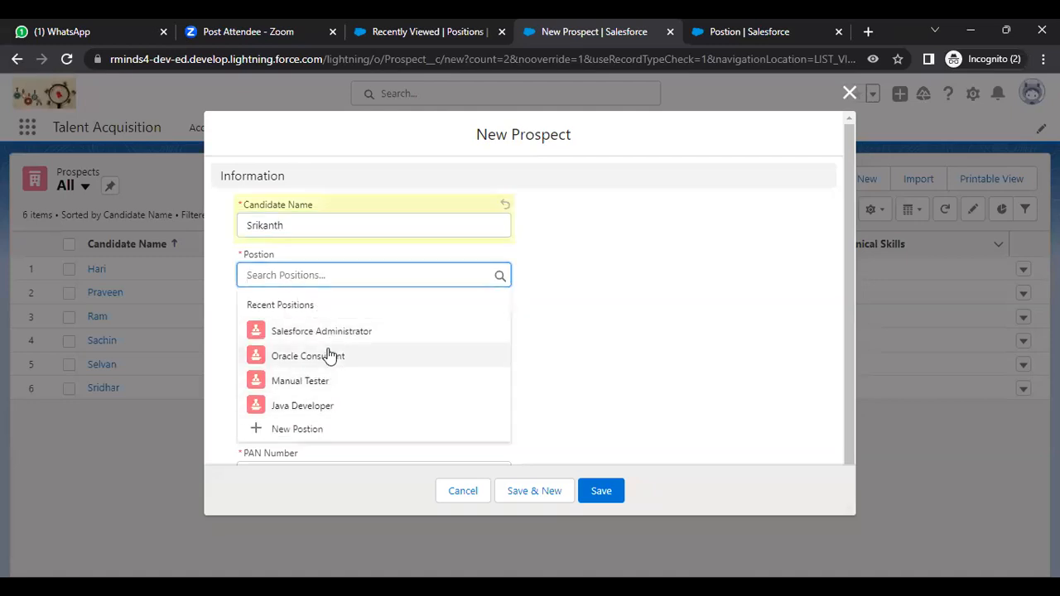
pyautogui.click(304, 385)
pyautogui.click(296, 327)
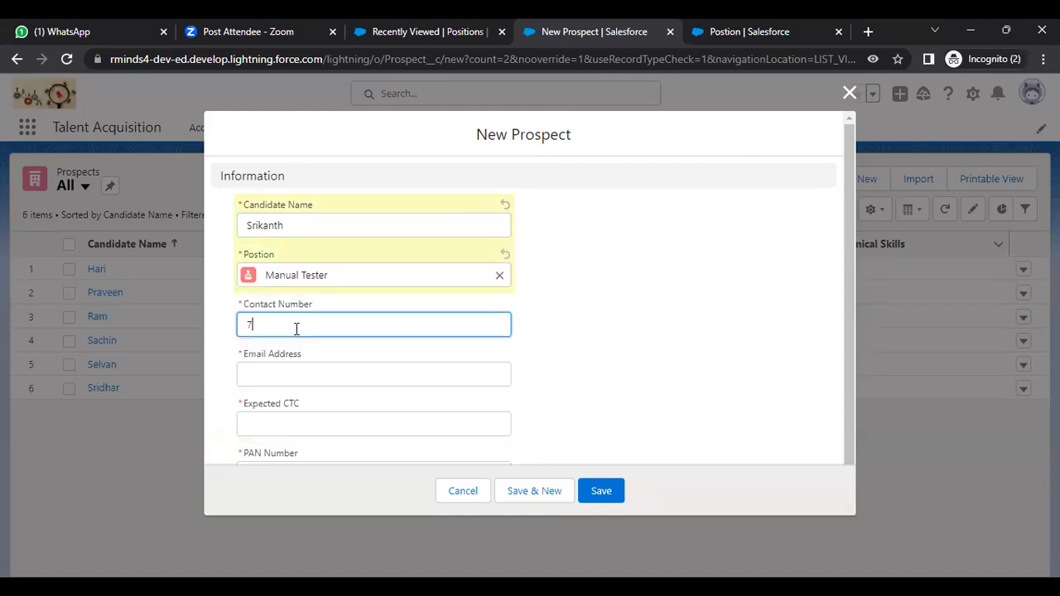
# Step: Fill in the candidate's e-mail, expected CTC 12,00,000 and PAN number, then save the prospect
pyautogui.click(287, 375)
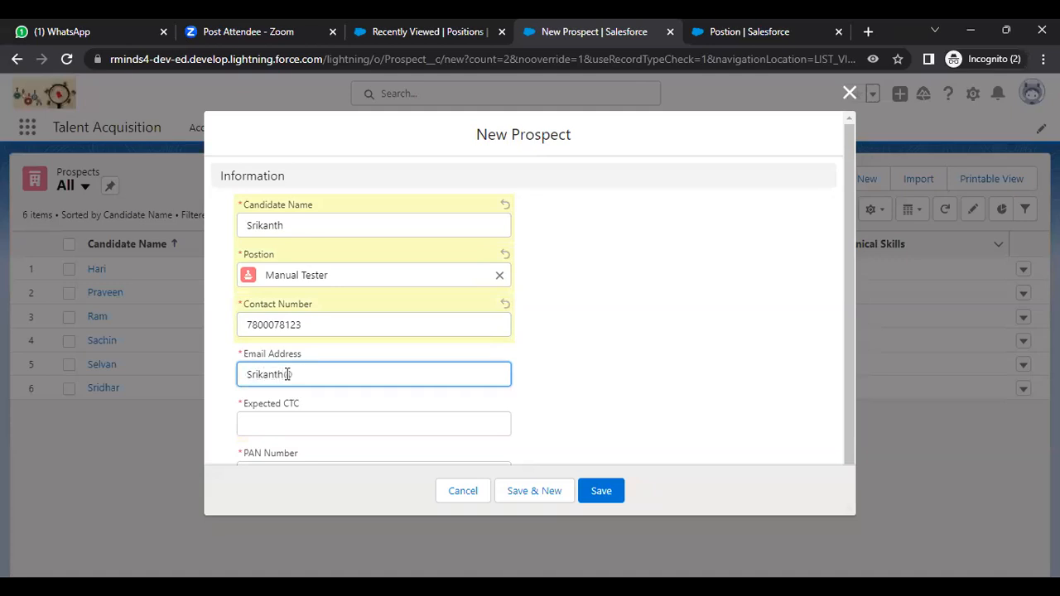
pyautogui.click(284, 423)
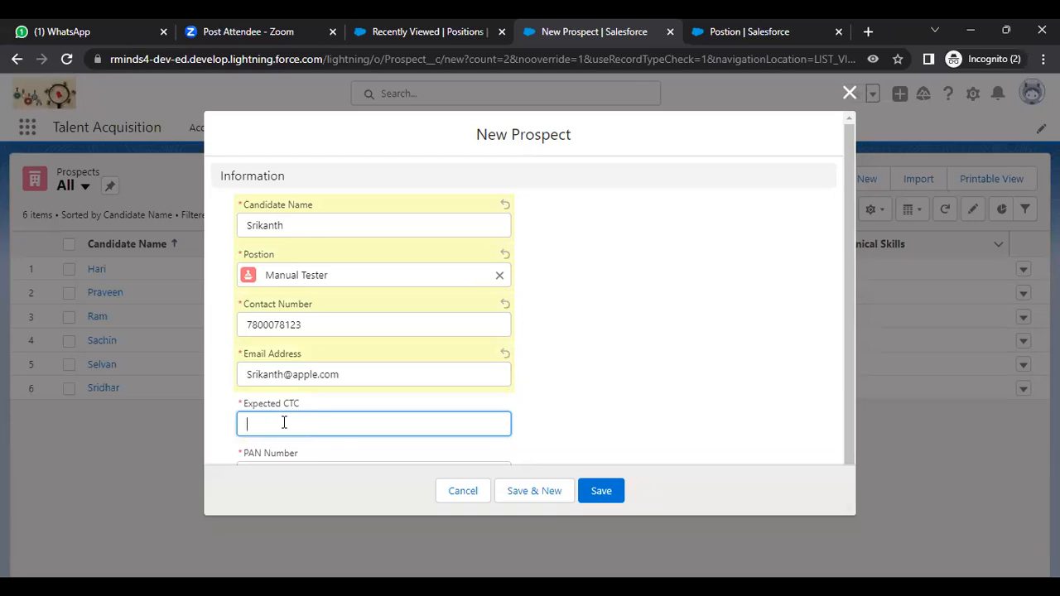
pyautogui.write('12,00,0')
pyautogui.write('00000')
pyautogui.press('Tab')
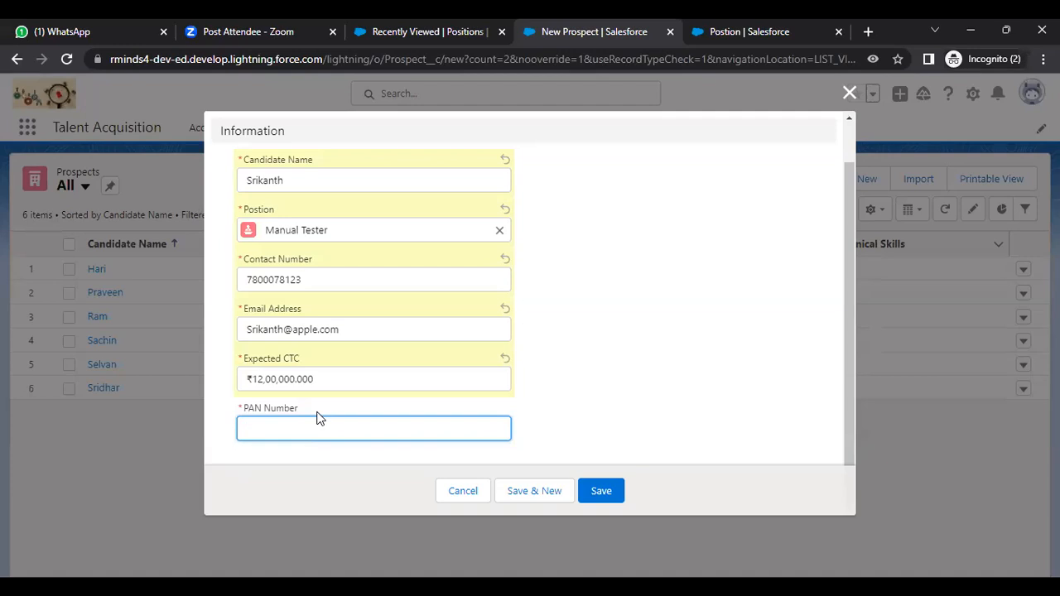
pyautogui.click(596, 491)
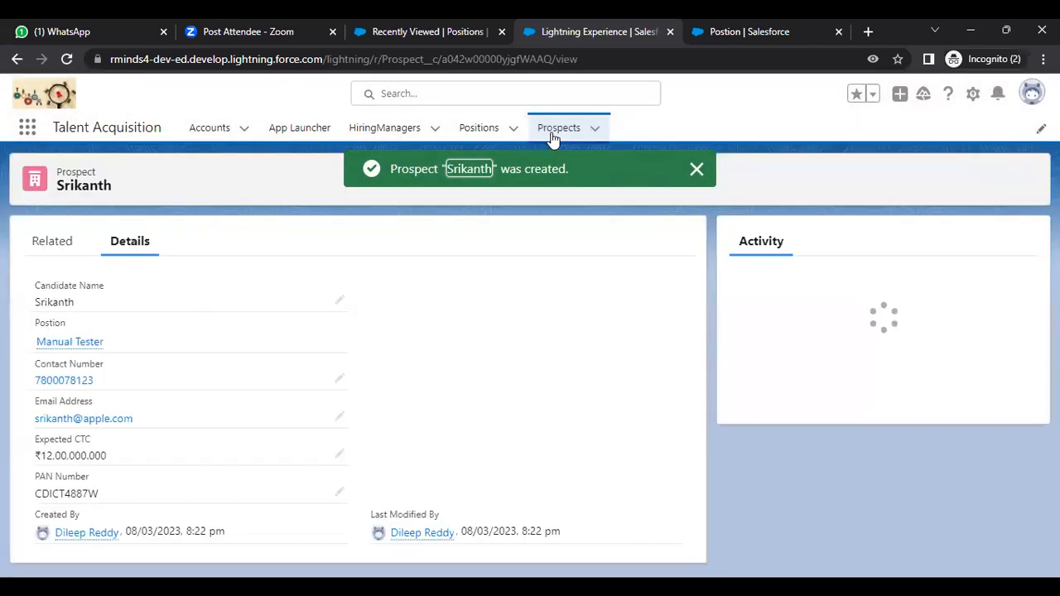
# Step: Show the All Positions list view to confirm Manual Tester's NOC count is now 1
pyautogui.click(559, 128)
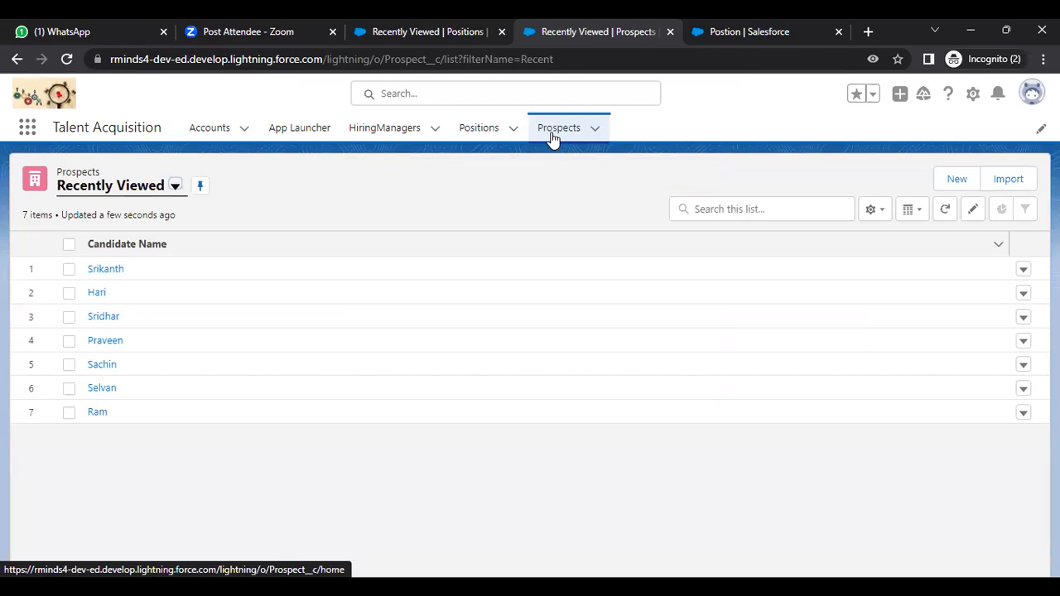
pyautogui.click(478, 129)
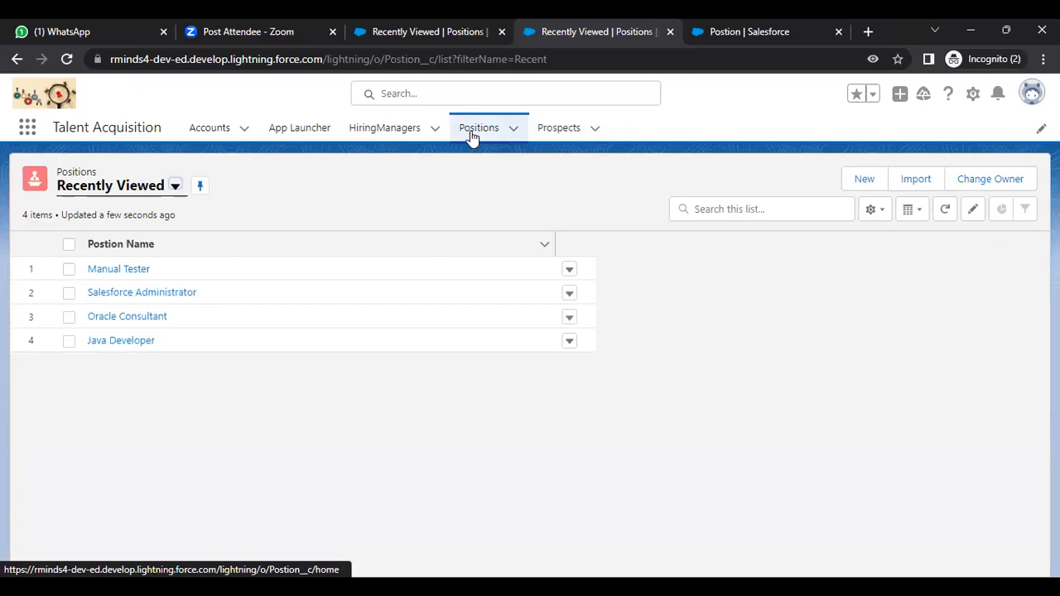
pyautogui.click(175, 188)
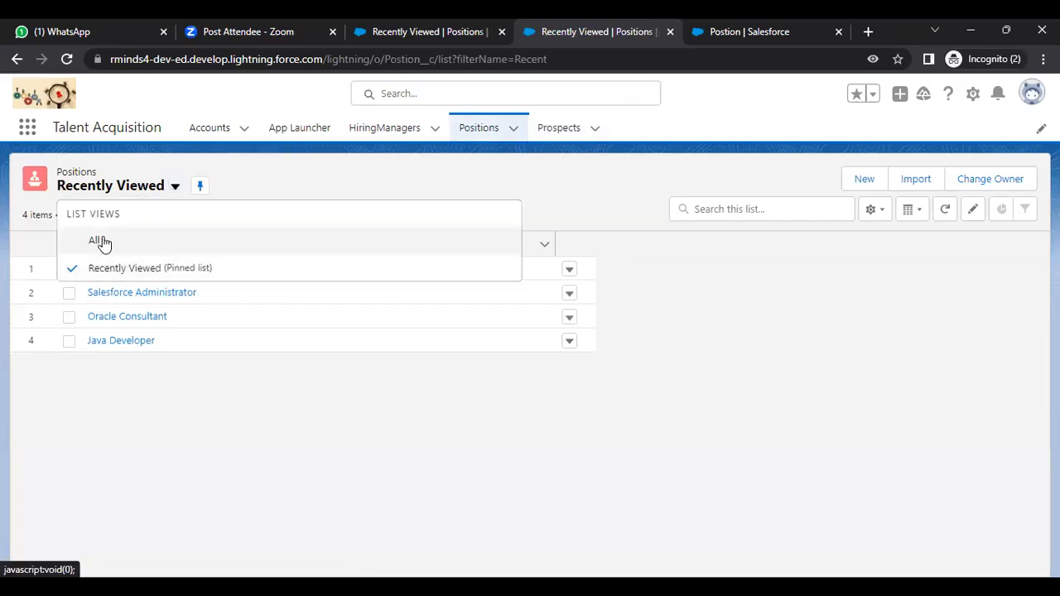
pyautogui.click(103, 242)
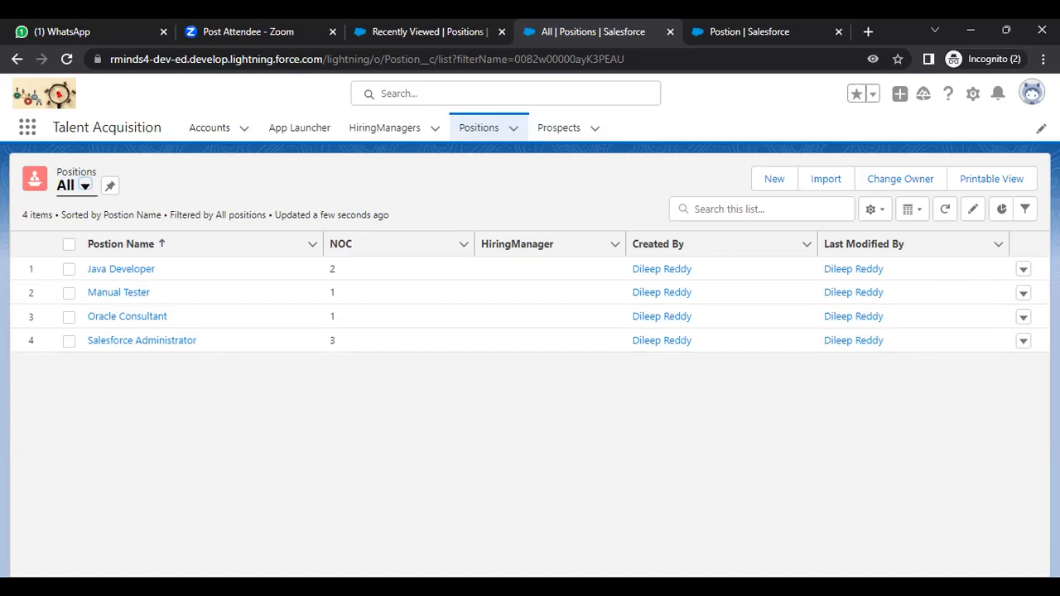
pyautogui.hotkey('alt', 'Tab')
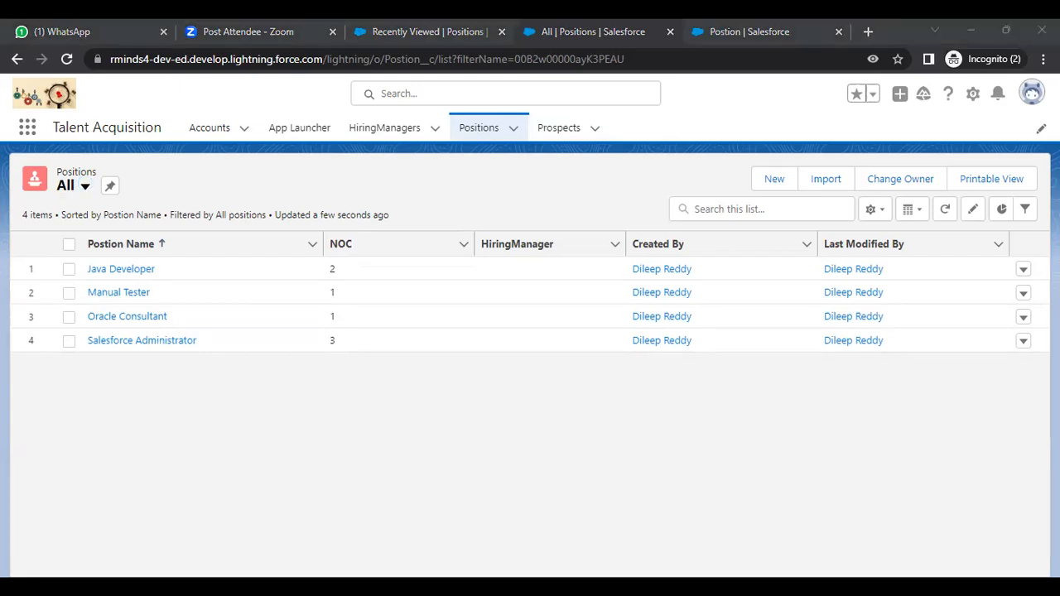